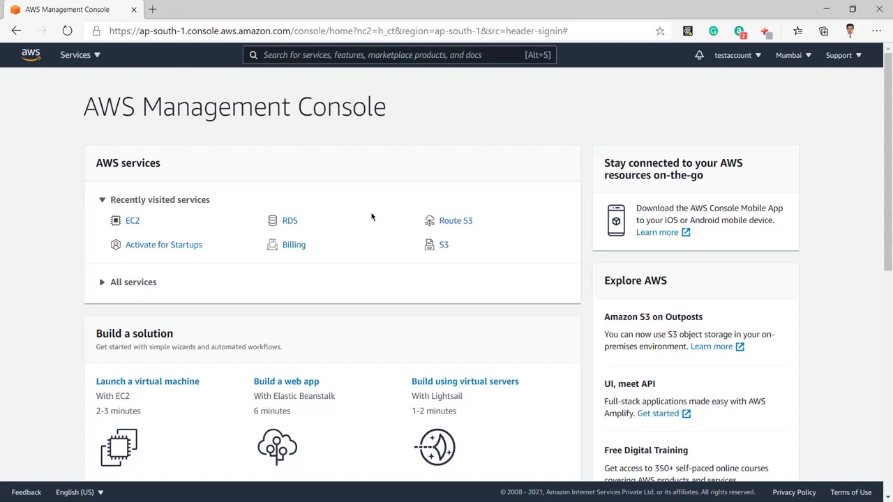
Open EC2 from Recently visited, list the running instances, and bring up the Services menu
left_click(133, 221)
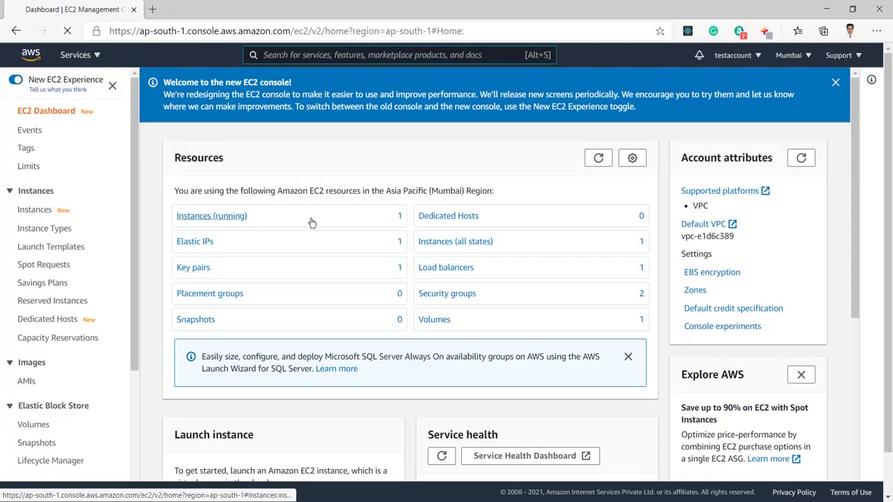
left_click(226, 220)
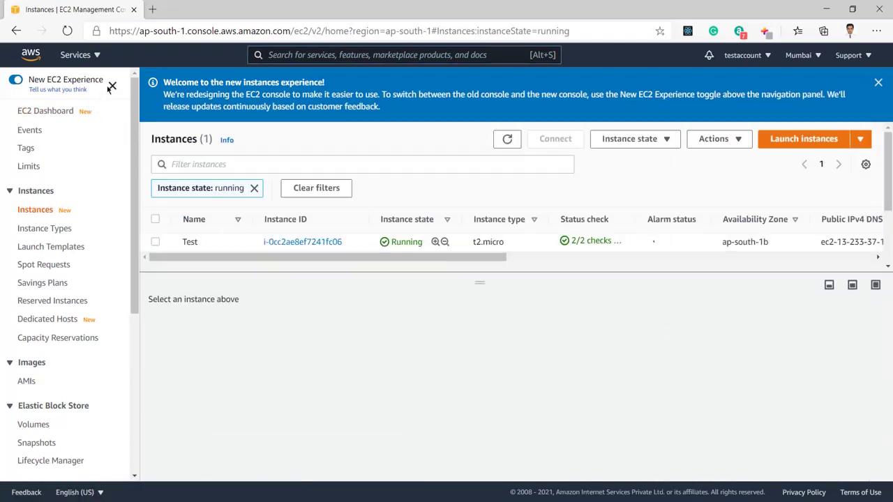
left_click(77, 55)
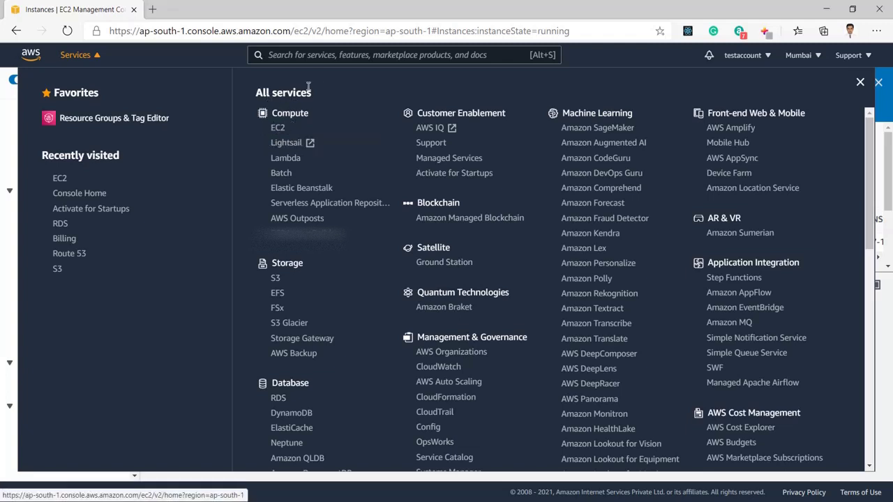
Search 'ec2' in the console search bar and open the EC2 Dashboard for Mumbai
left_click(334, 60)
type("e")
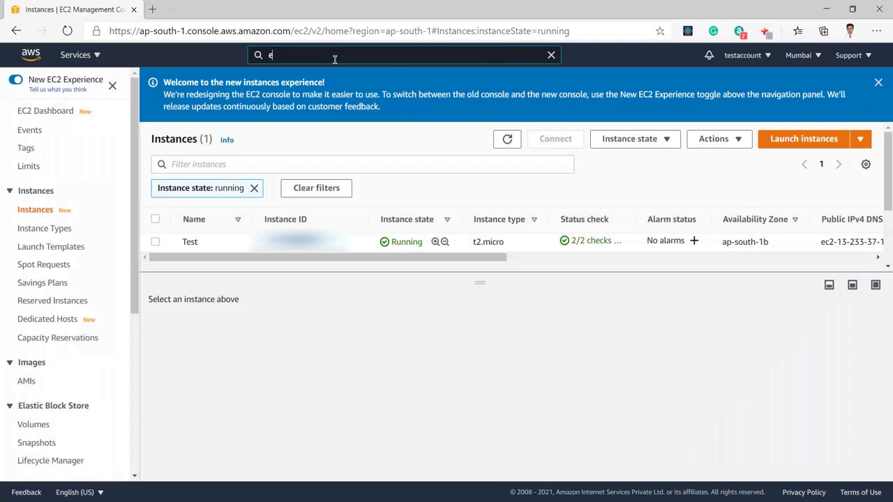
type("c2")
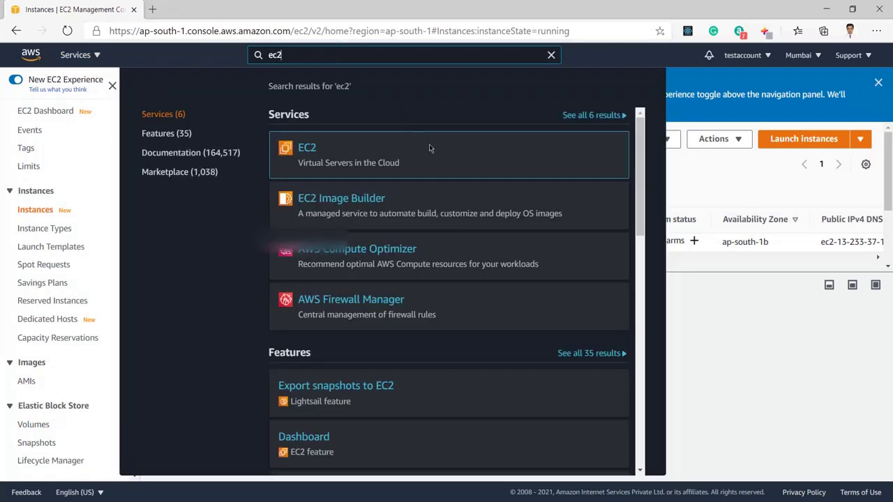
mouse_move(429, 148)
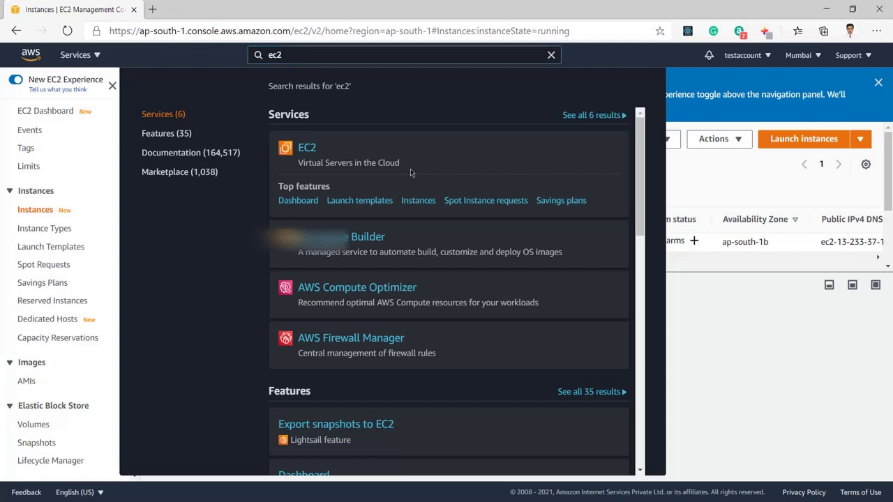
left_click(297, 201)
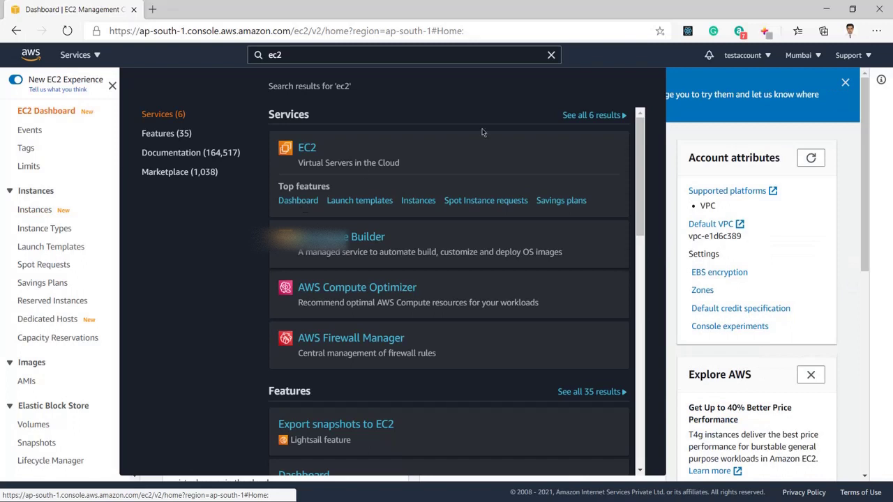
left_click(675, 134)
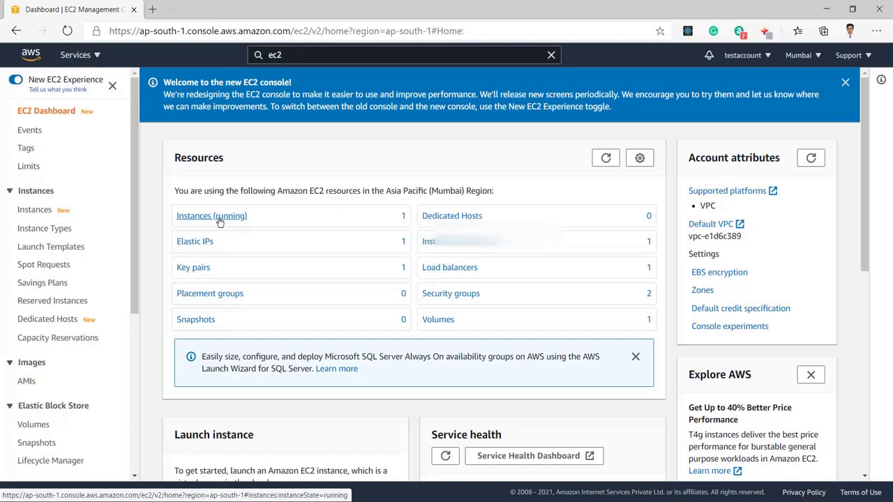
List the running 'Test' instance and drag the splitter down to enlarge the instances table
left_click(220, 222)
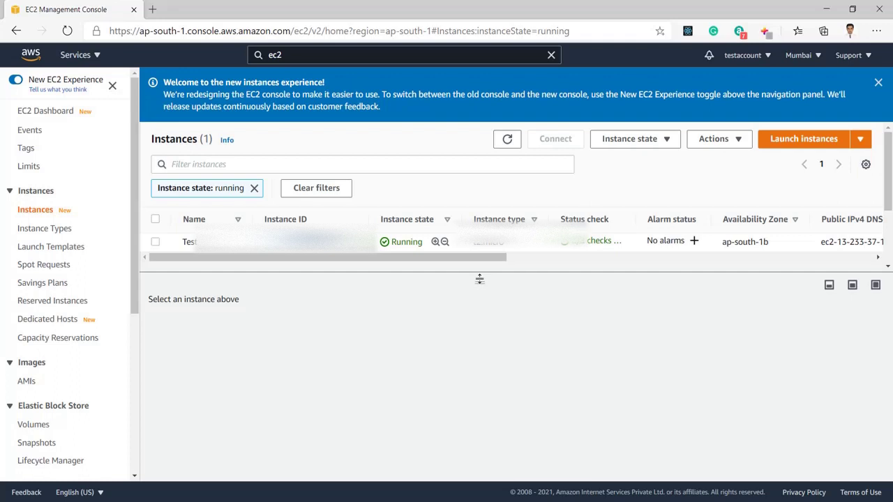
left_click_drag(480, 280, 484, 344)
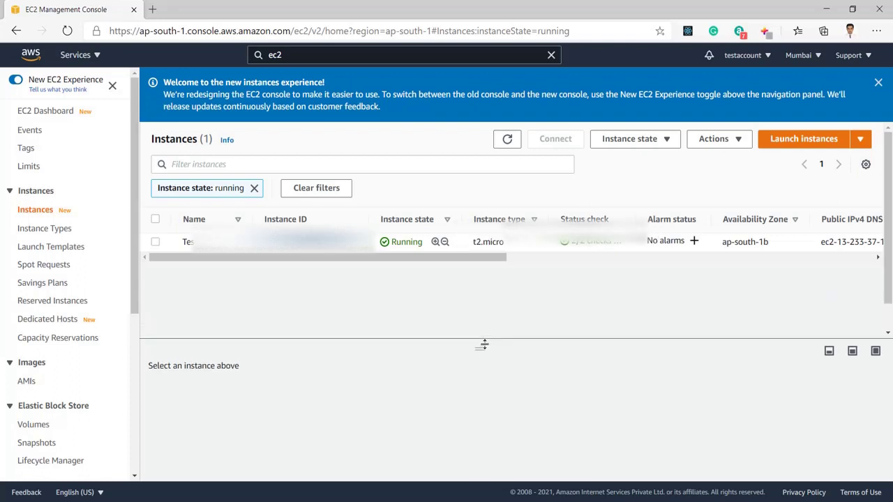
left_click_drag(439, 258, 278, 325)
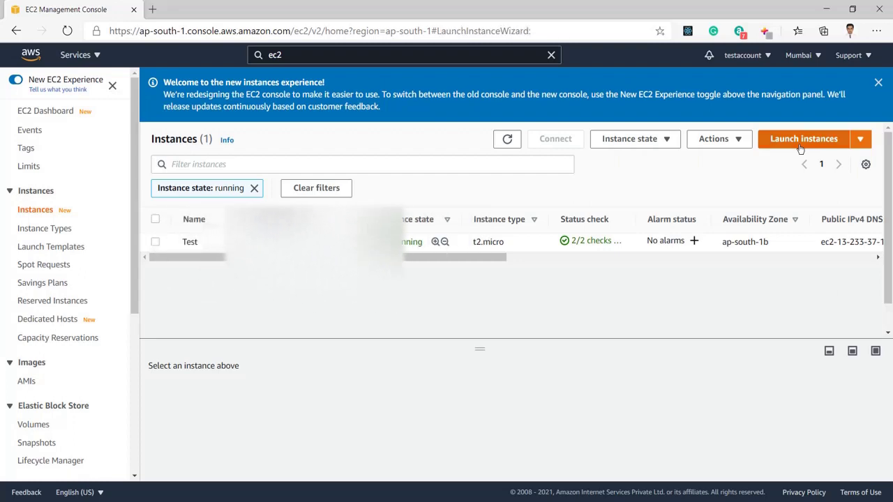
Start the Launch instance wizard and browse the 39 Quick Start AMIs, including Windows Server images
left_click(800, 146)
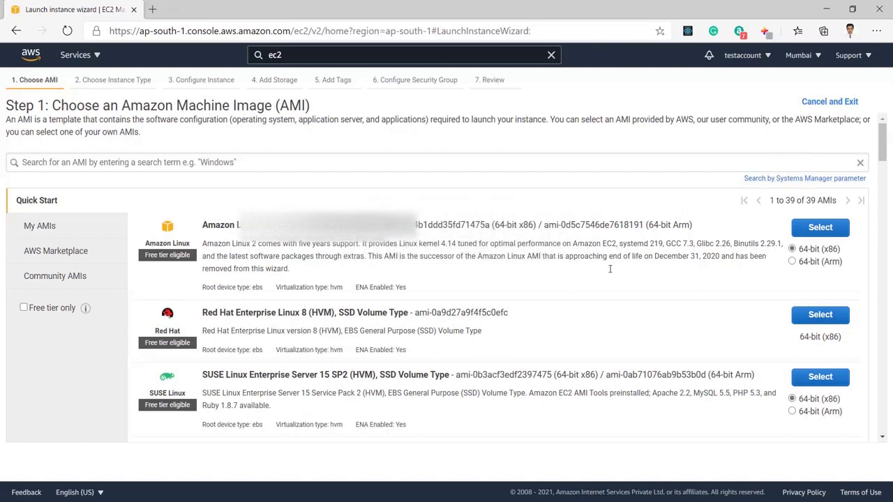
scroll(544, 323, "down", 5)
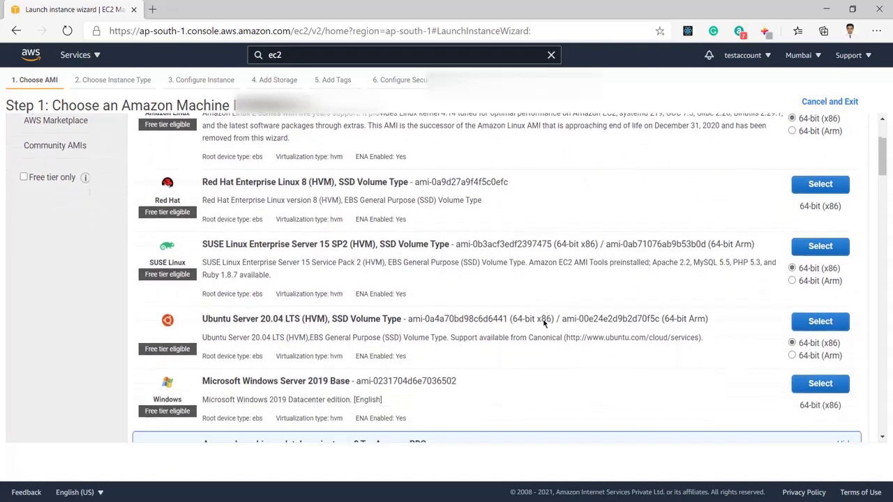
scroll(544, 323, "down", 3)
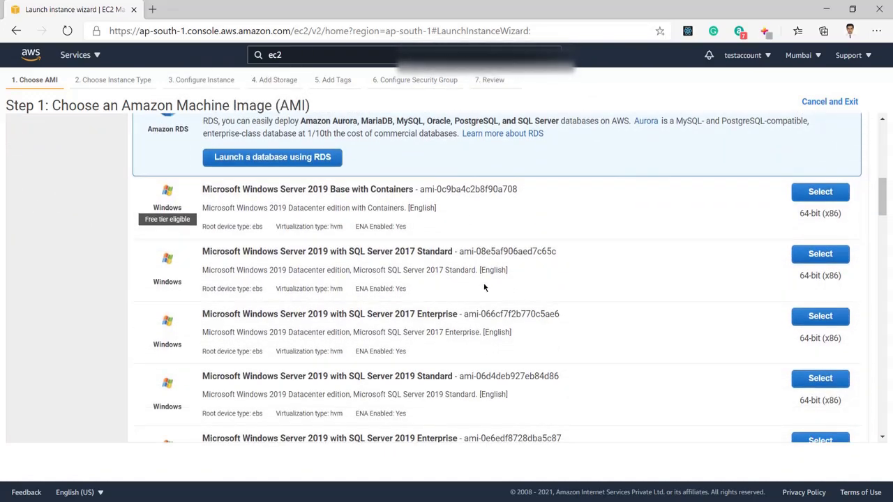
scroll(484, 287, "down", 3)
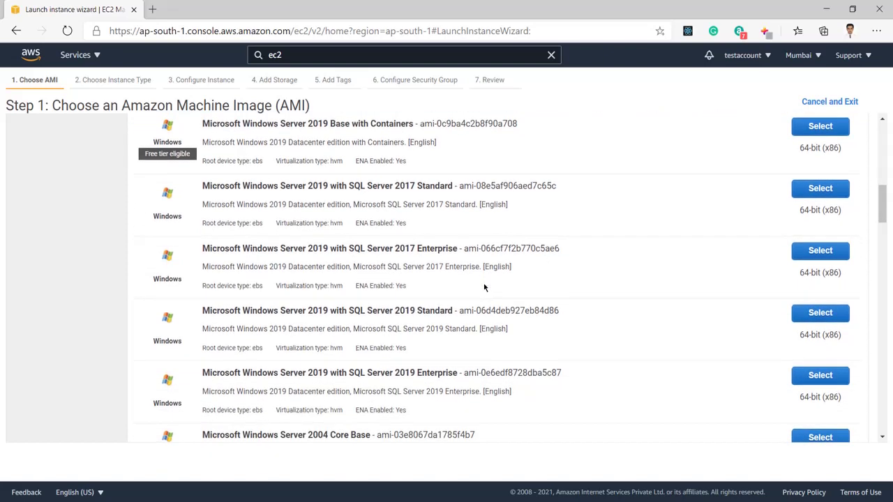
scroll(484, 287, "down", 2)
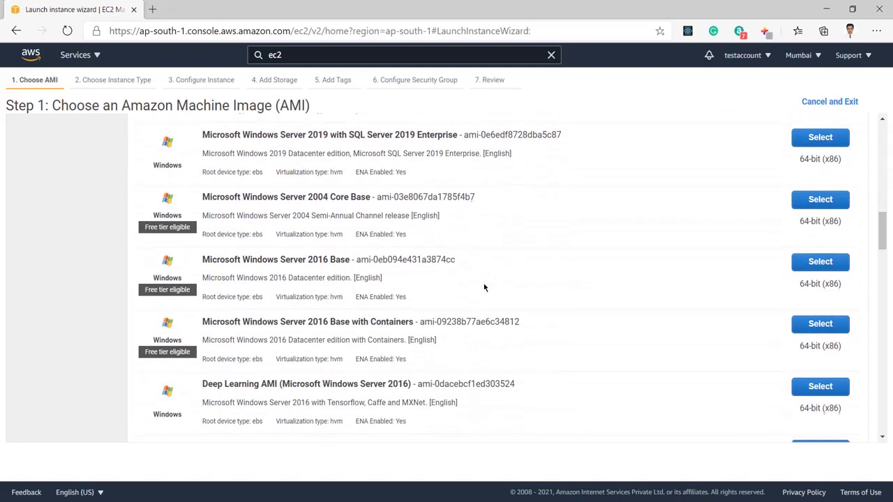
scroll(484, 287, "down", 4)
scroll(484, 287, "down", 2)
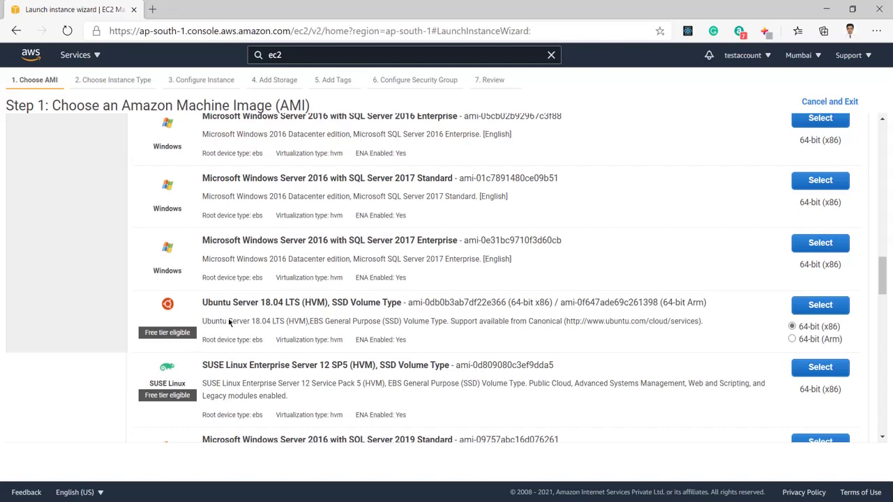
scroll(229, 322, "down", 3)
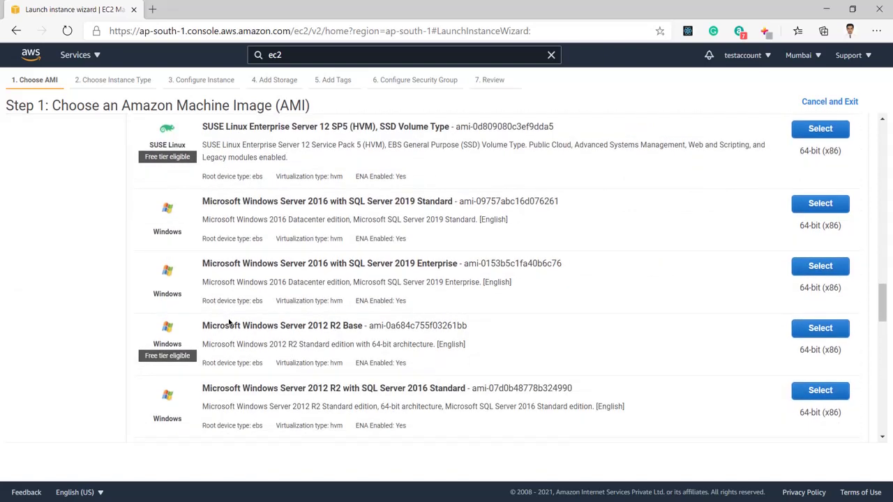
scroll(229, 322, "down", 1)
scroll(228, 322, "down", 2)
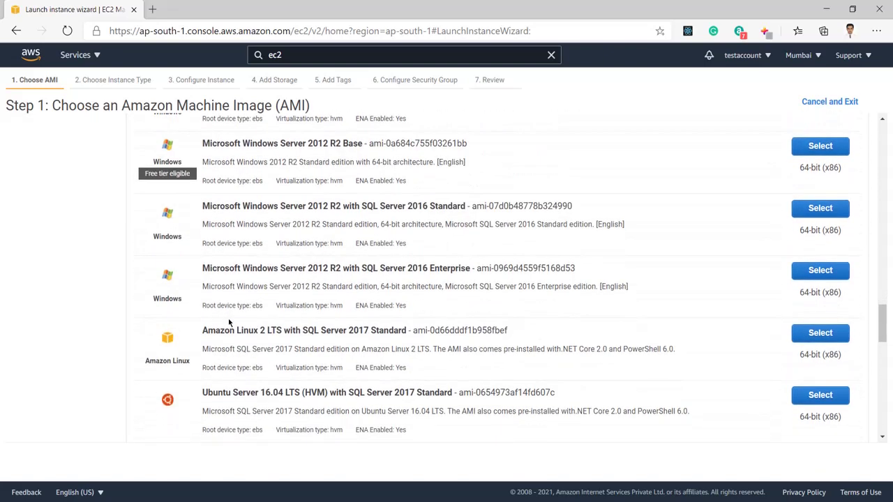
scroll(229, 322, "down", 10)
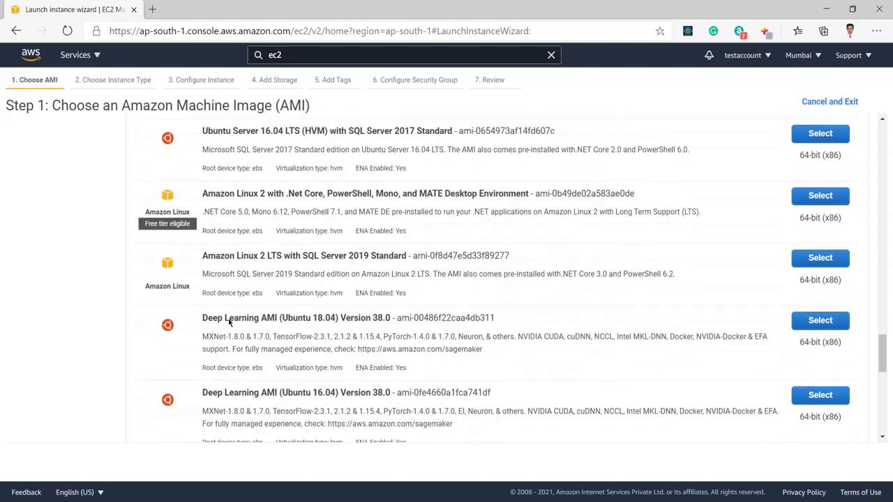
scroll(229, 322, "up", 15)
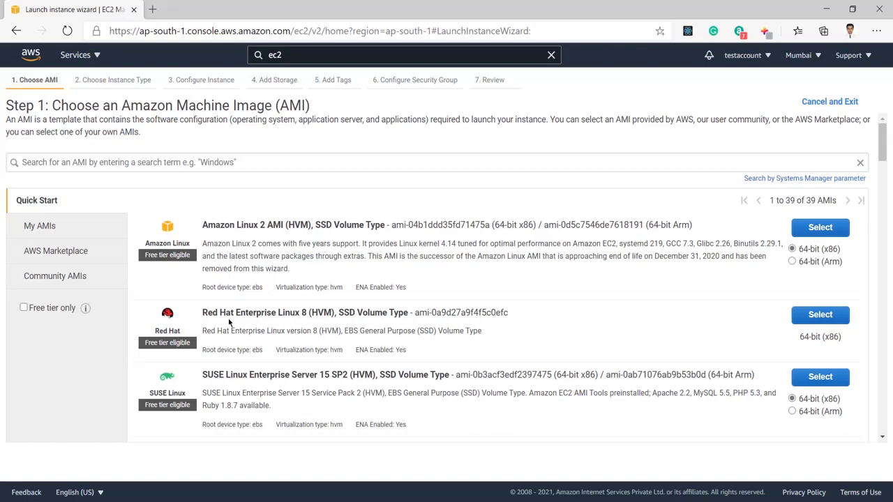
scroll(338, 328, "down", 3)
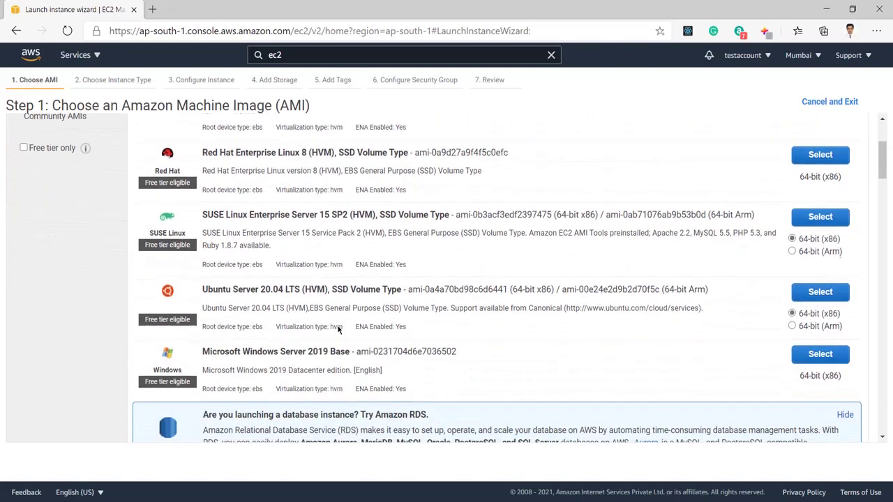
scroll(338, 329, "down", 1)
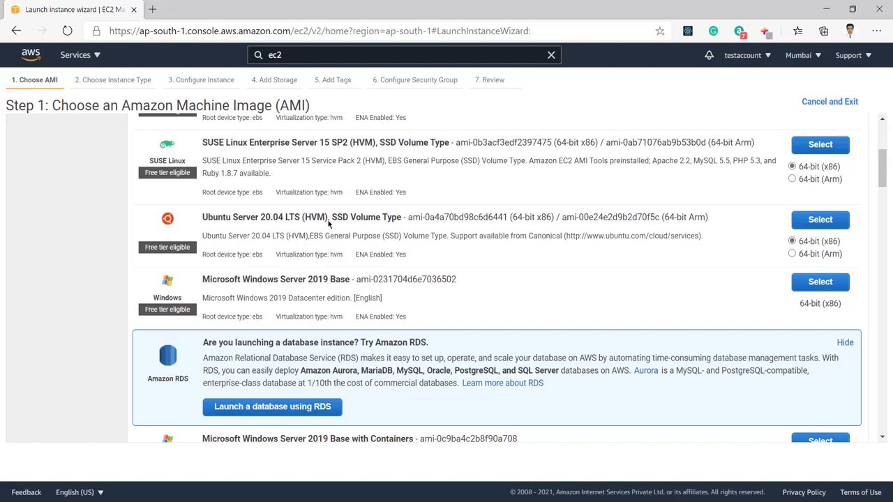
scroll(328, 225, "up", 2)
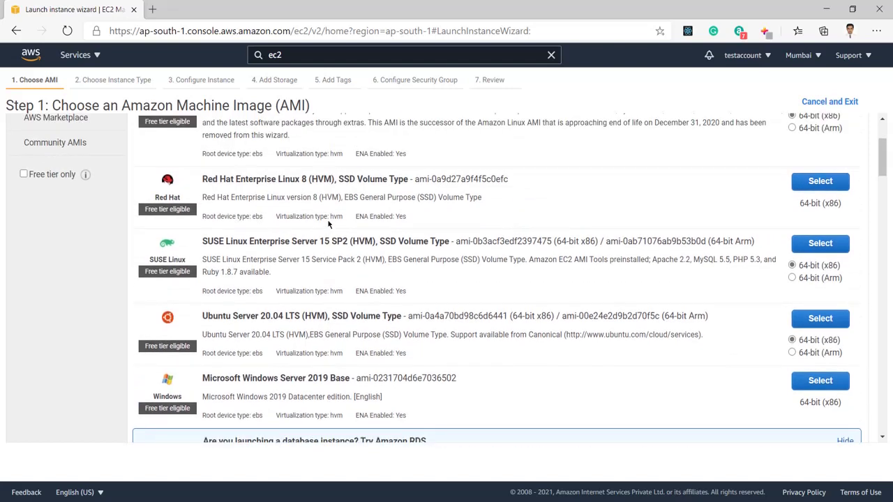
scroll(328, 223, "up", 3)
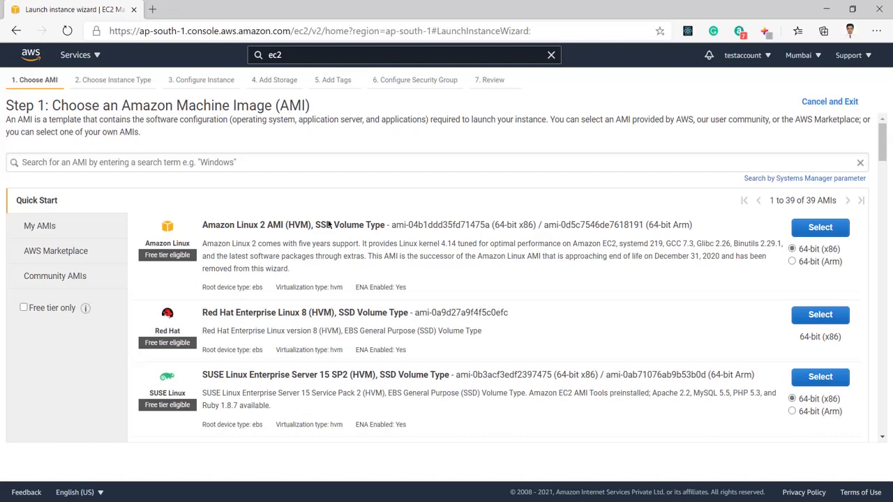
scroll(424, 279, "down", 3)
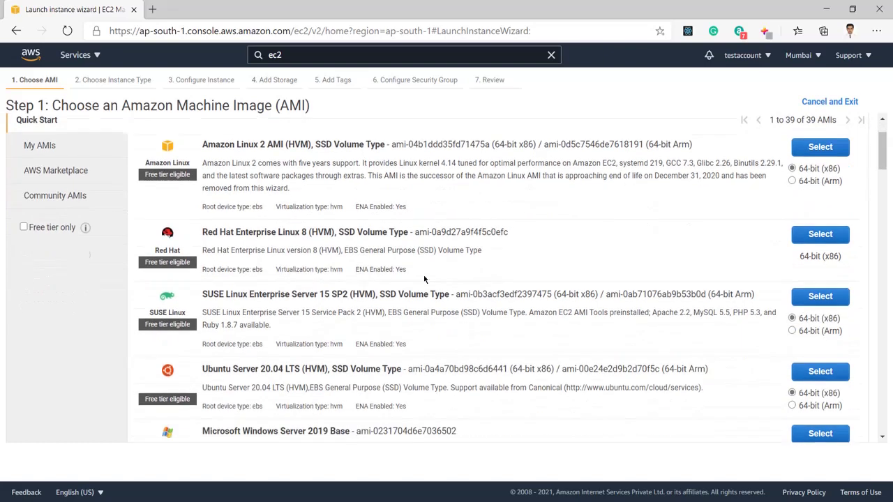
scroll(424, 279, "down", 8)
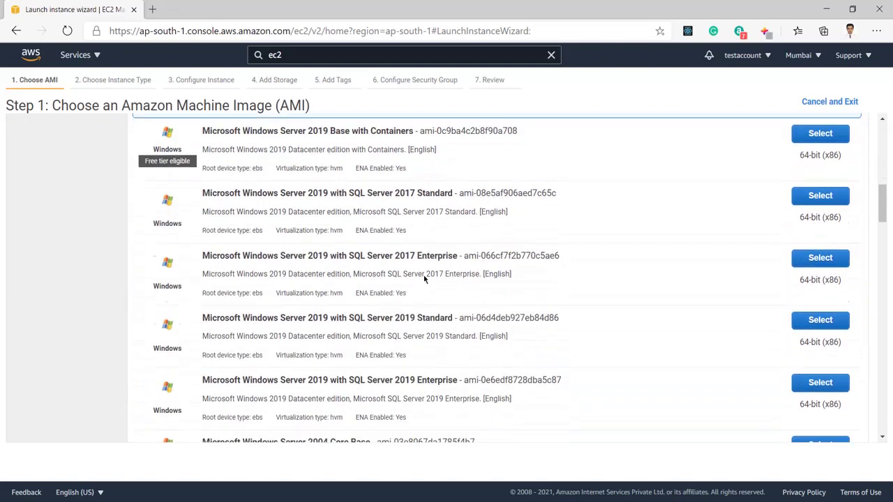
scroll(424, 279, "up", 2)
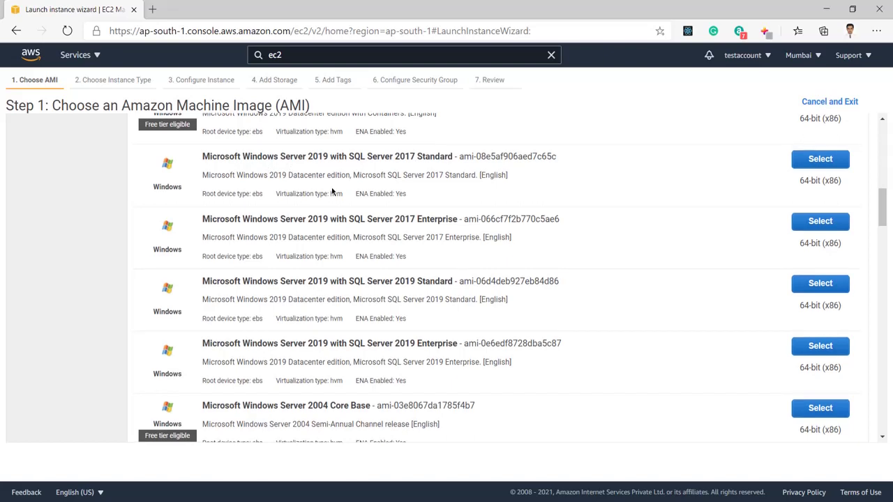
scroll(332, 189, "down", 5)
scroll(332, 189, "down", 1)
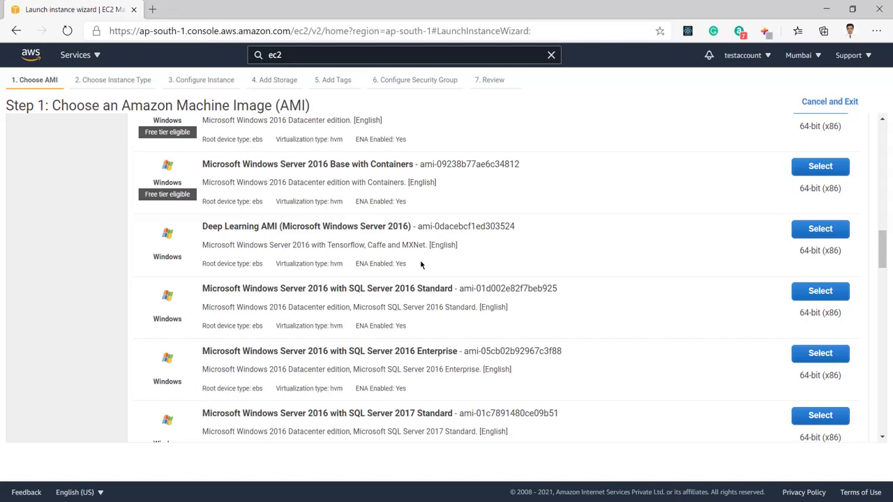
scroll(421, 264, "down", 1)
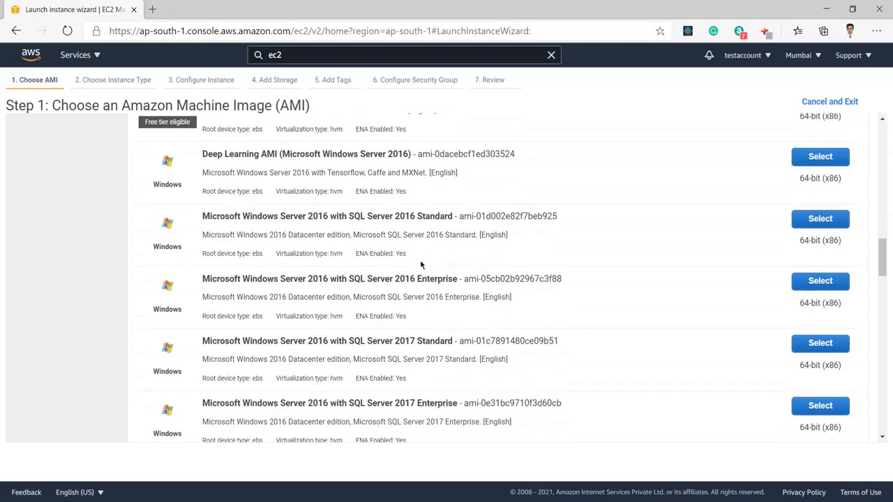
scroll(421, 265, "down", 3)
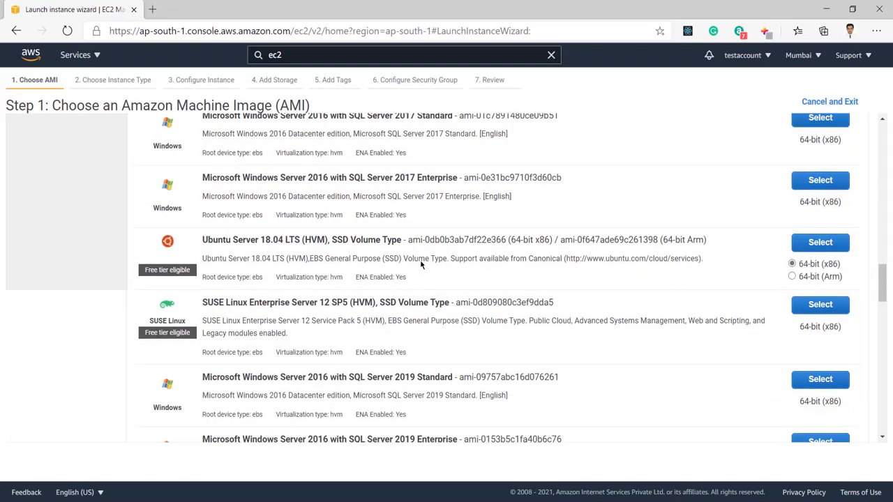
scroll(421, 264, "up", 1)
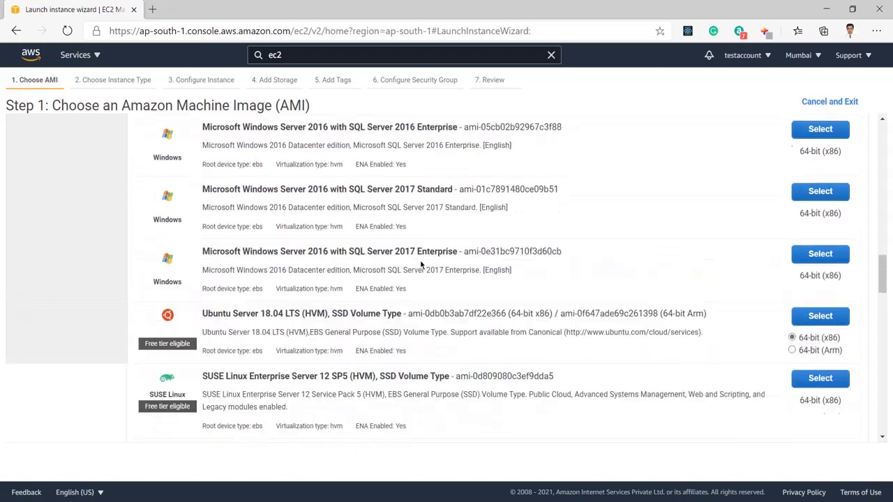
scroll(420, 265, "up", 10)
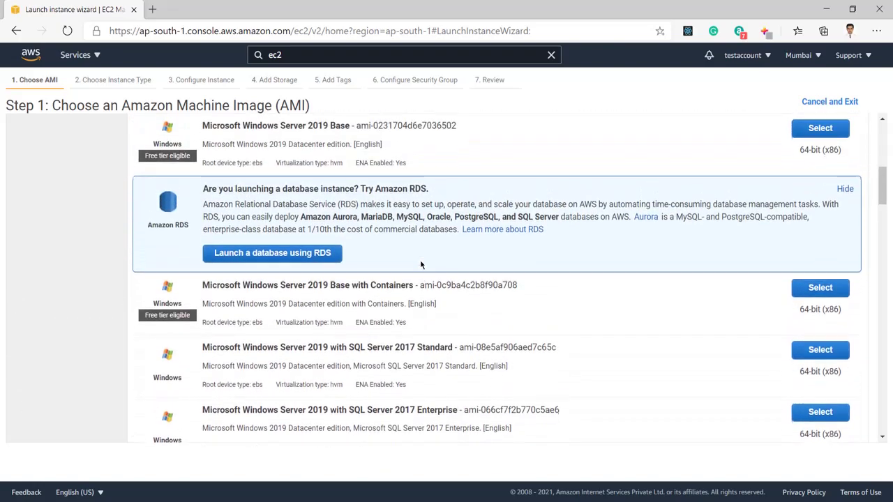
scroll(420, 265, "up", 6)
scroll(421, 265, "down", 2)
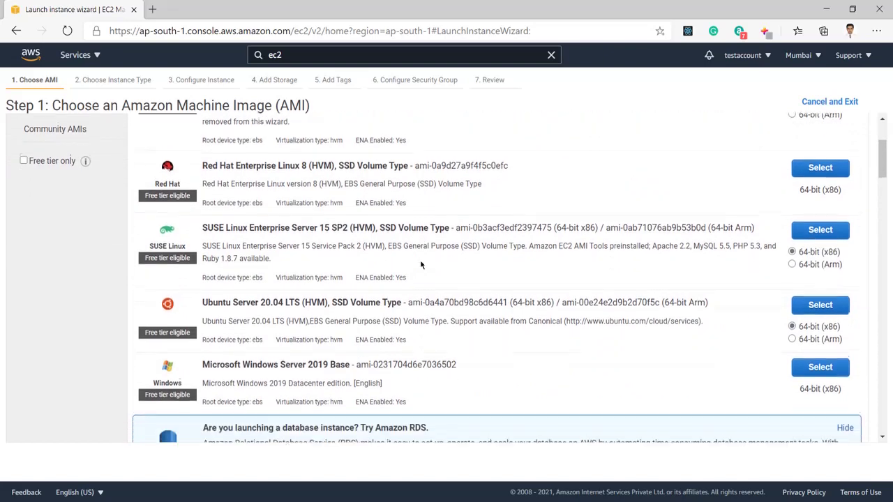
scroll(421, 265, "down", 1)
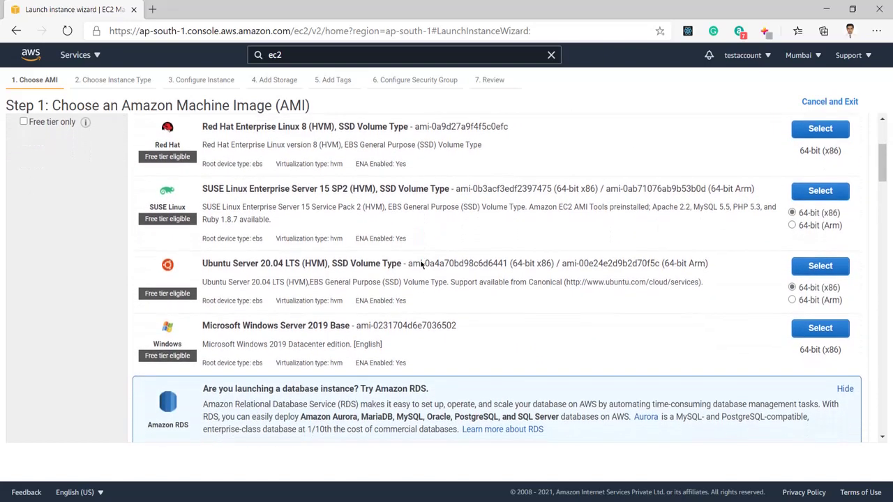
scroll(421, 264, "down", 2)
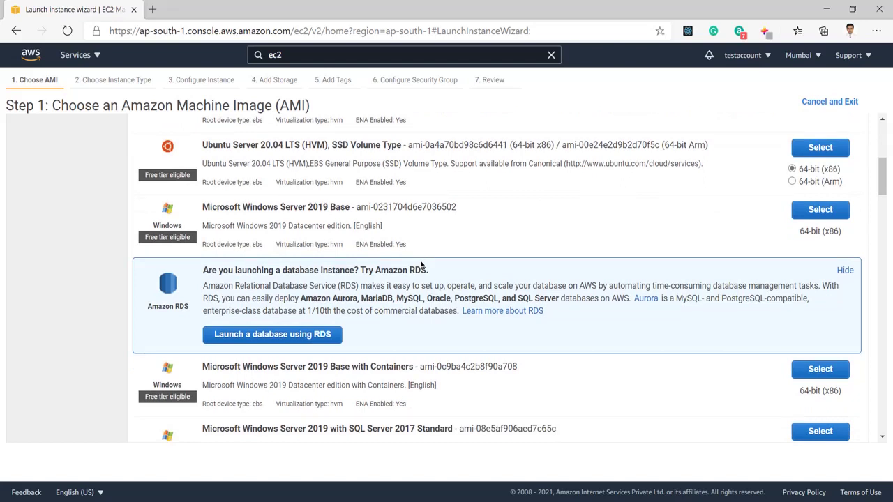
scroll(421, 265, "down", 1)
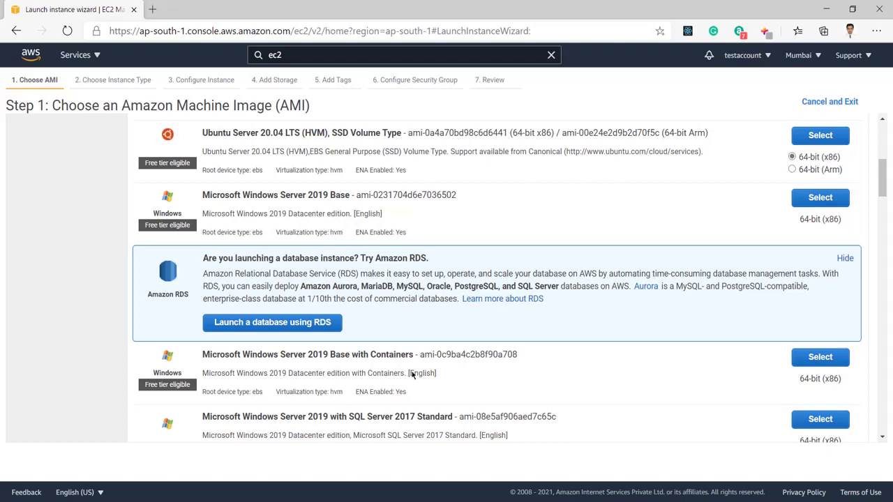
scroll(457, 376, "down", 1)
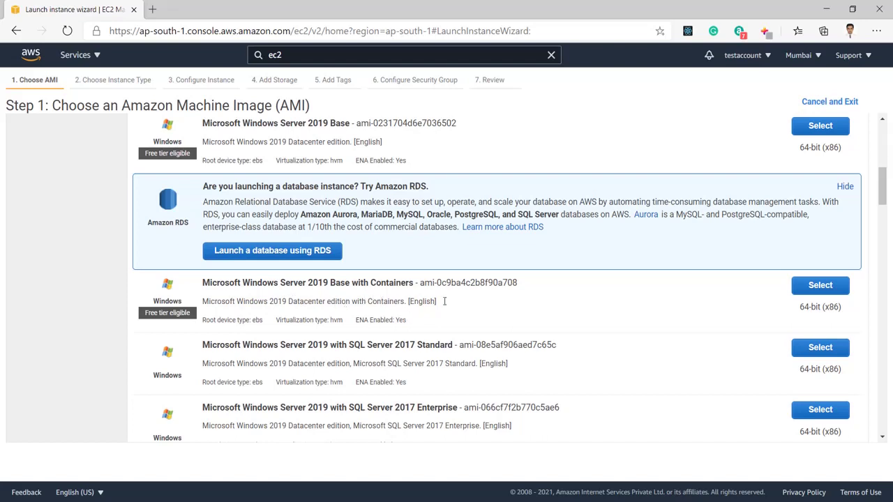
scroll(445, 301, "up", 2)
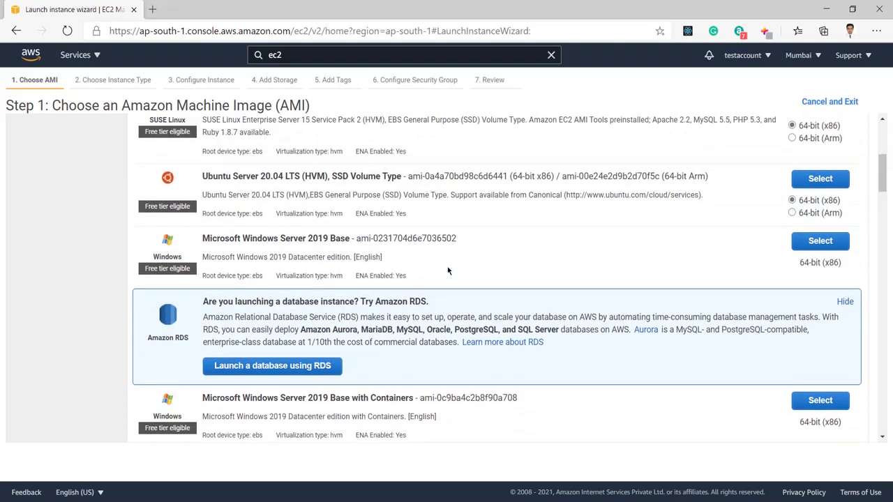
scroll(448, 271, "up", 1)
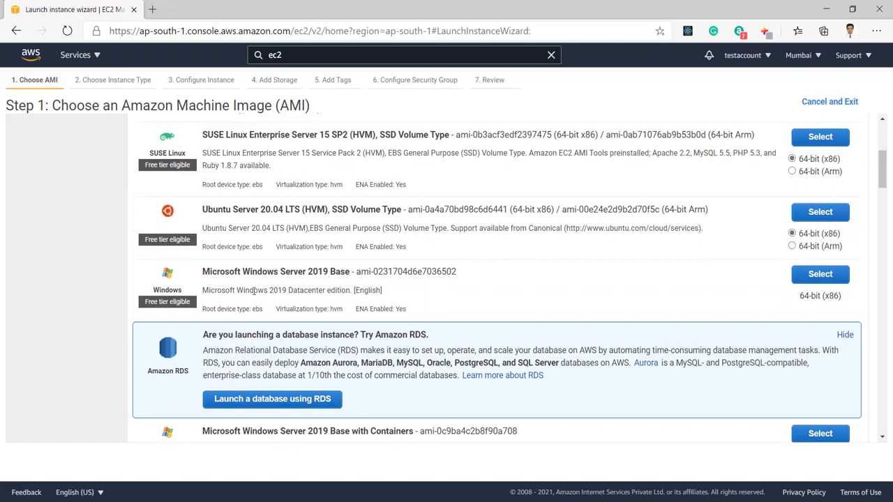
left_click_drag(254, 291, 339, 291)
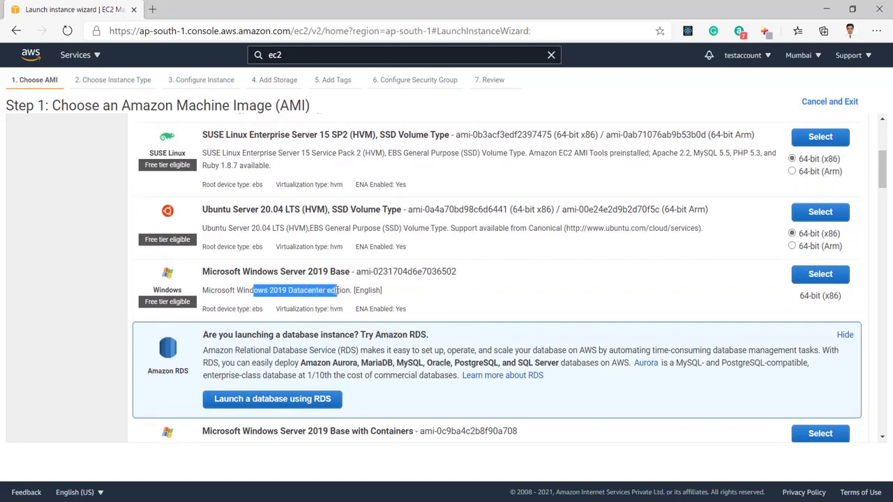
left_click(486, 288)
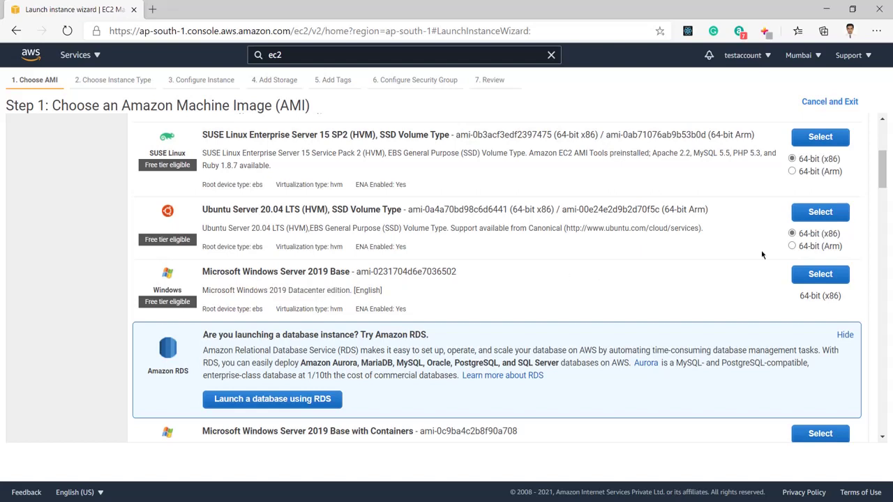
Select the Microsoft Windows Server 2019 Base AMI
left_click(821, 276)
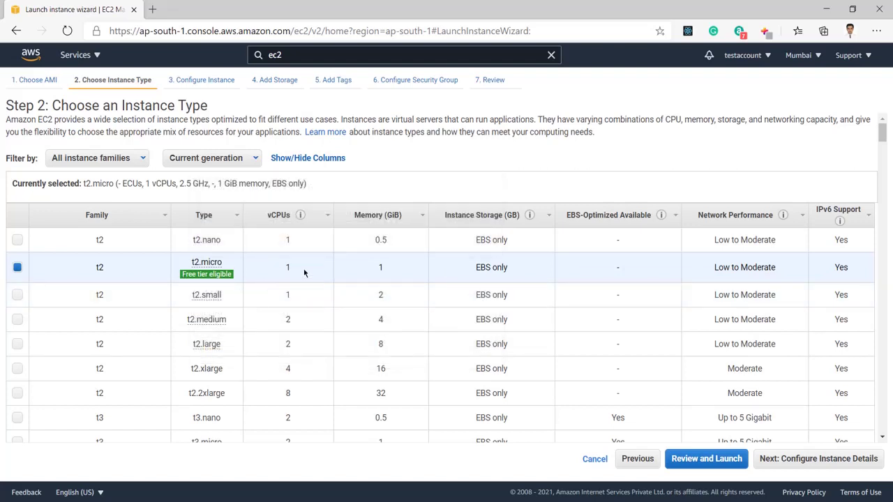
scroll(304, 273, "down", 7)
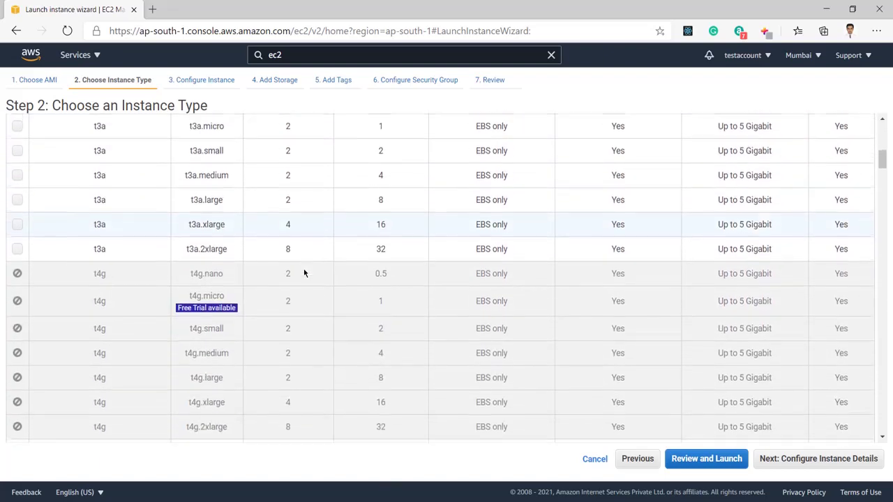
scroll(304, 273, "up", 8)
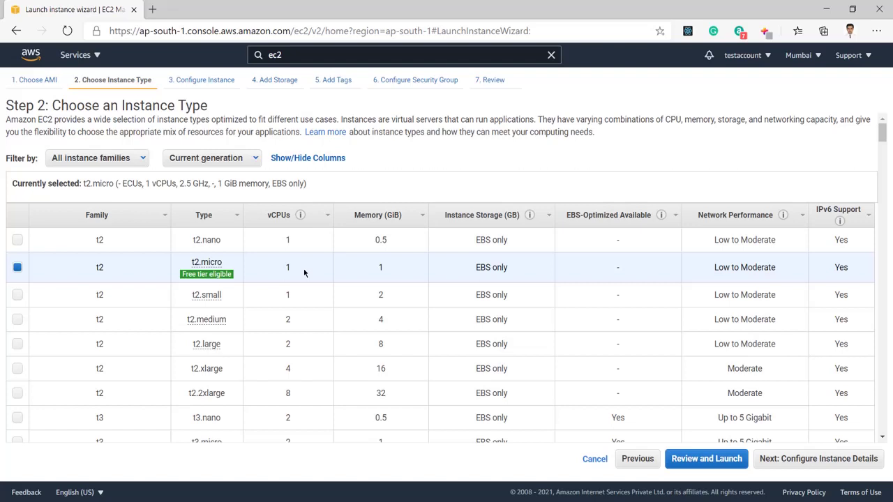
Keep the free-tier t2.micro instance type and continue to Configure Instance Details
mouse_move(198, 277)
scroll(526, 279, "down", 1)
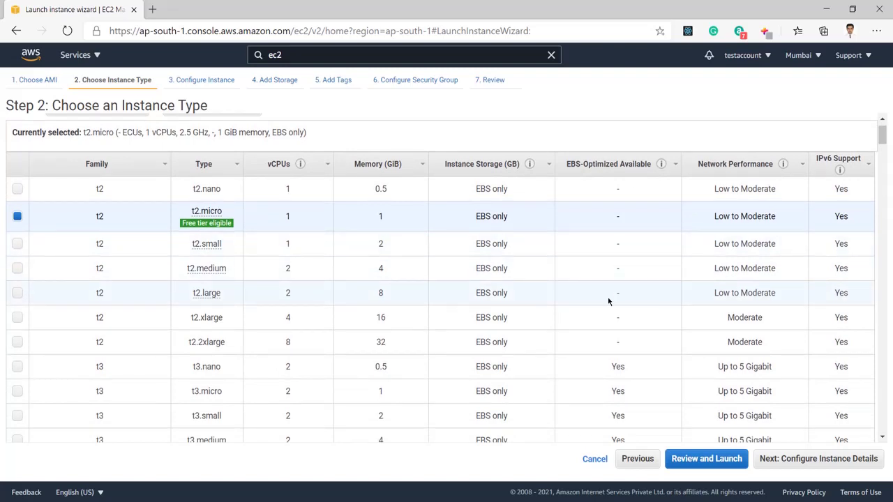
scroll(595, 313, "down", 2)
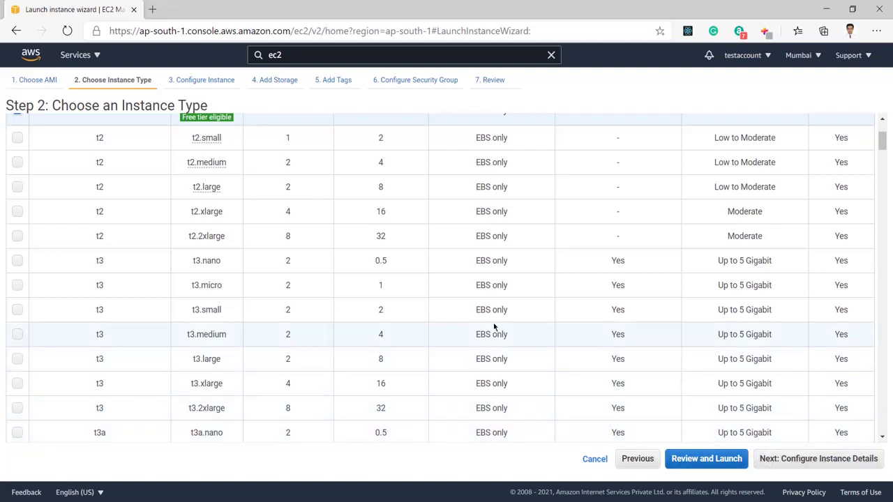
scroll(352, 220, "up", 1)
scroll(353, 220, "down", 1)
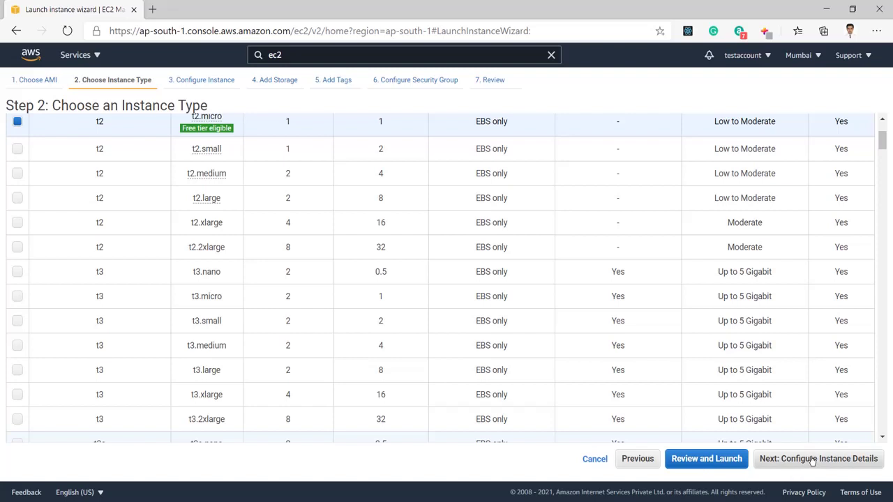
left_click(812, 460)
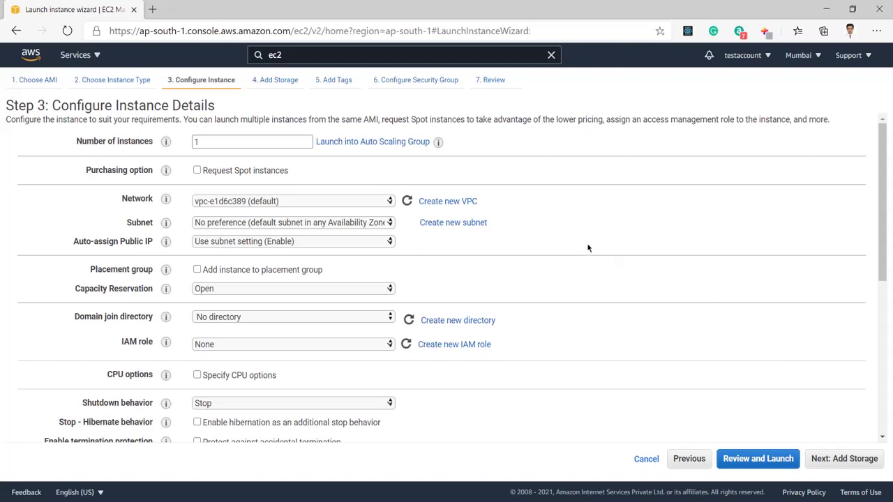
Accept the default instance details and the 30 GiB gp2 root volume, reaching Add Tags
scroll(585, 248, "down", 3)
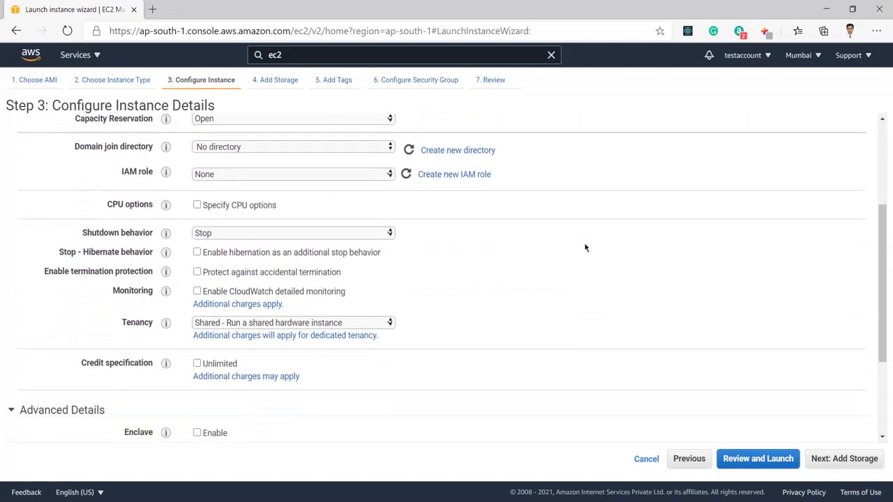
scroll(585, 248, "down", 2)
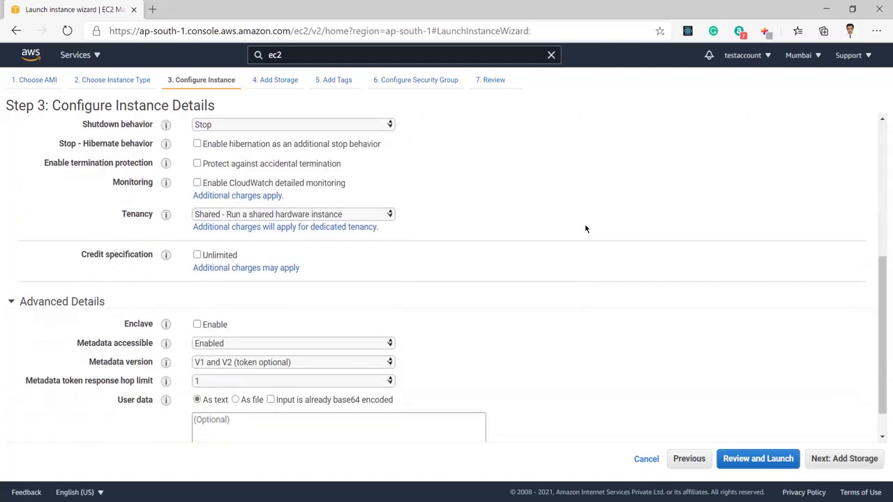
scroll(585, 230, "down", 1)
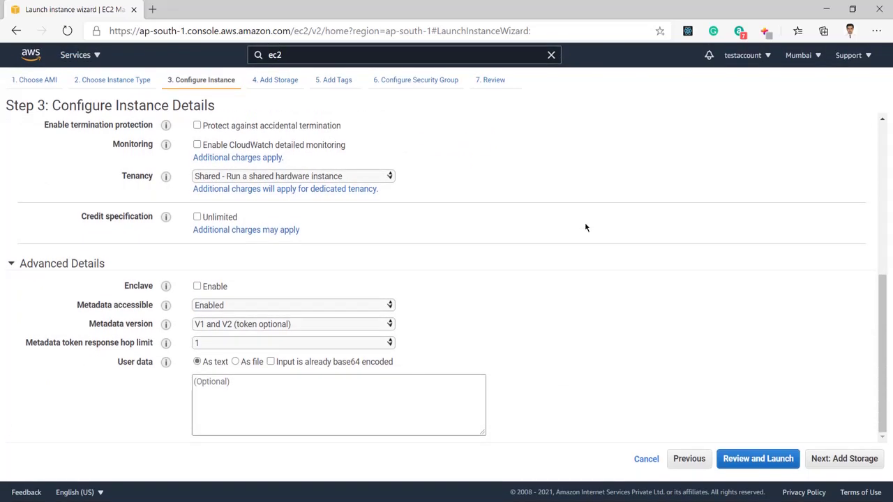
scroll(585, 227, "up", 5)
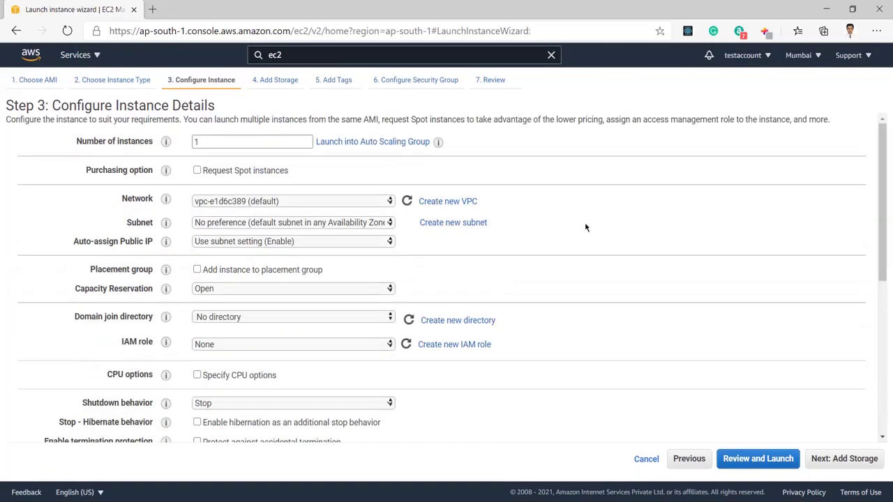
scroll(585, 227, "down", 5)
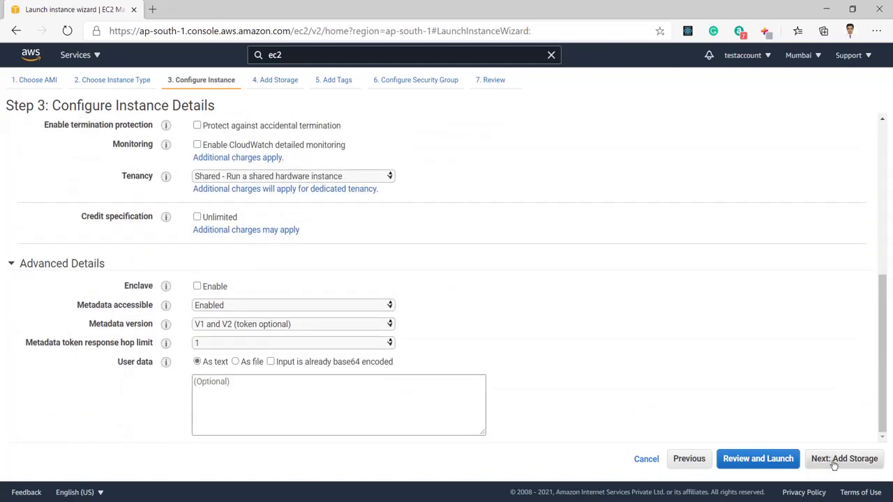
left_click(834, 460)
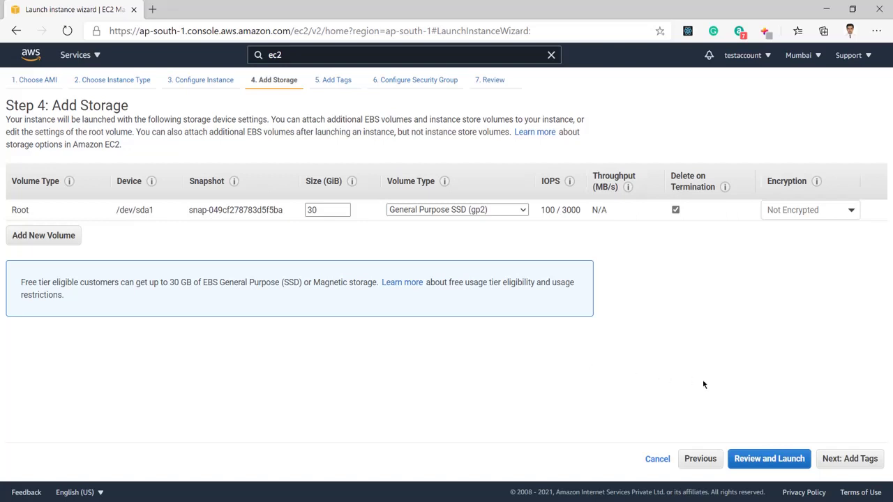
left_click(855, 463)
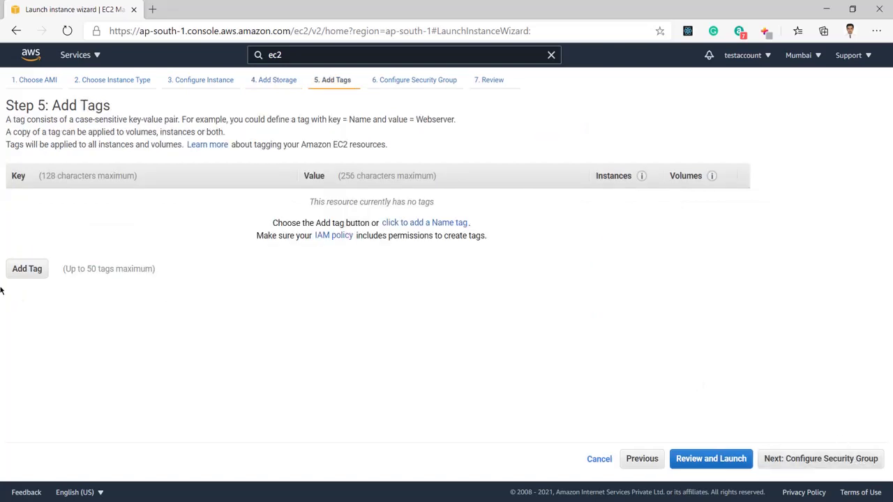
Tag the instance with key 'test' and value 'Test'
left_click(35, 270)
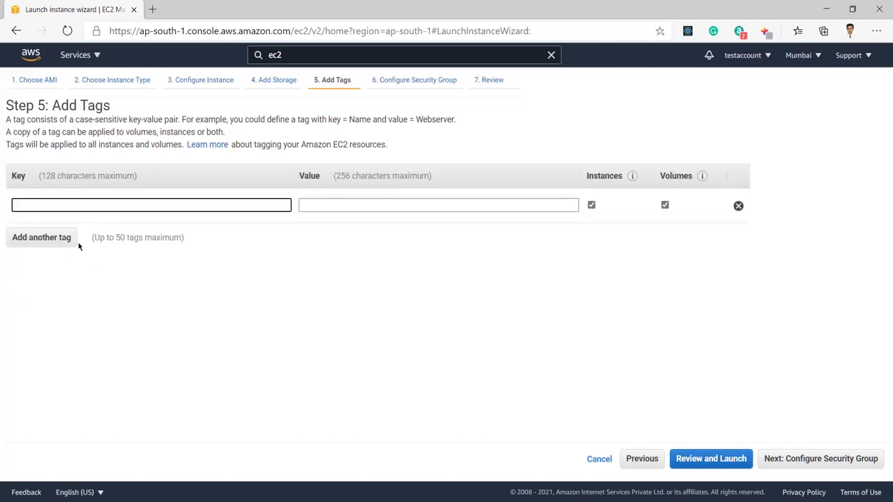
left_click(146, 204)
type("t")
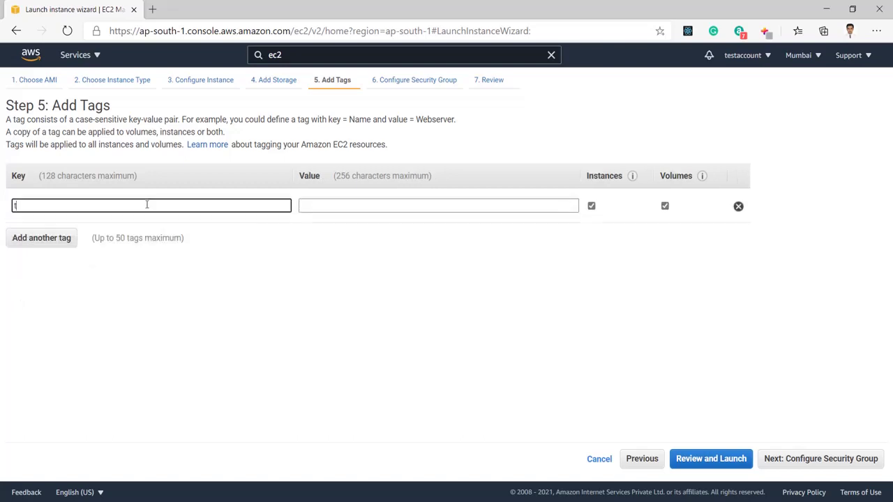
type("est")
left_click(333, 203)
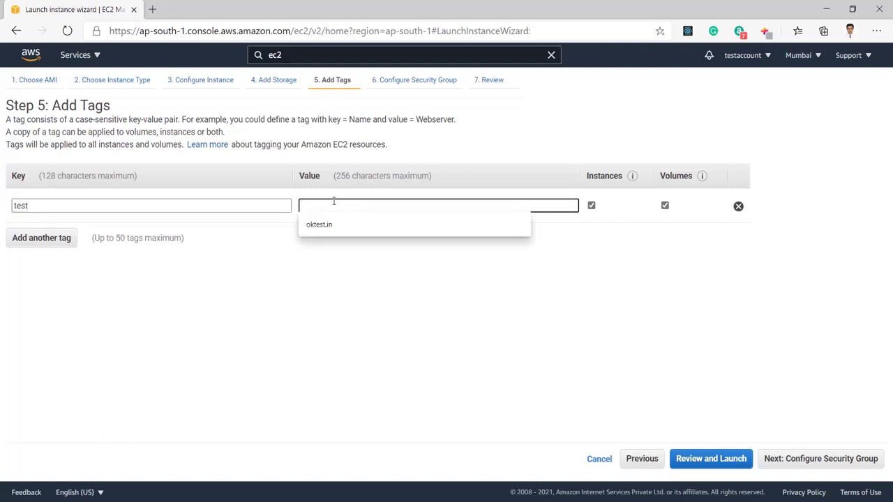
type("test")
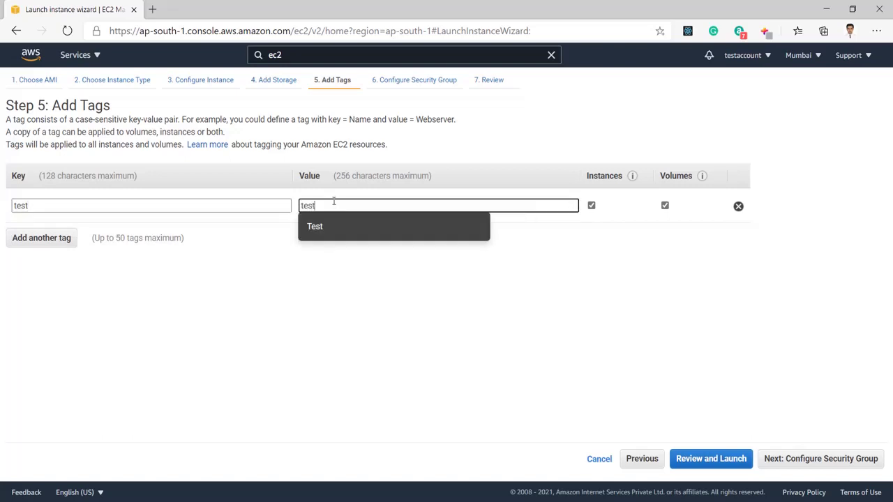
left_click(357, 231)
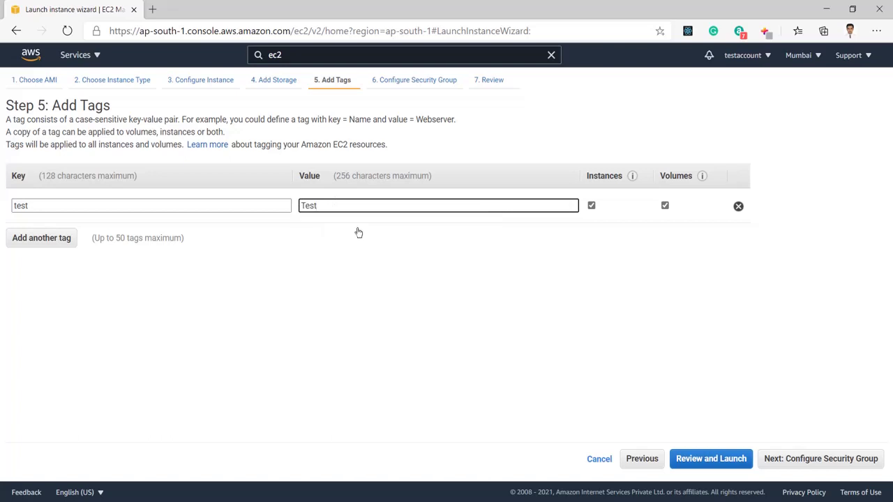
left_click(818, 459)
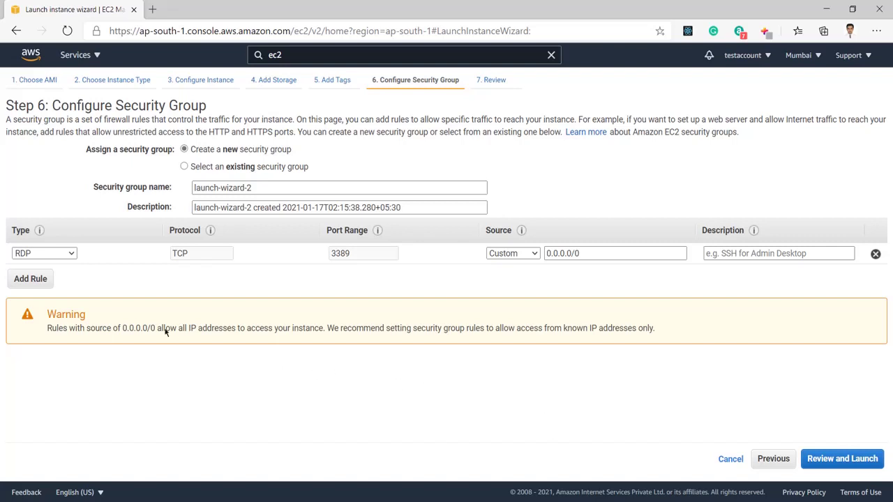
Keep the rule type as RDP and set its source to My IP instead of Anywhere
left_click(72, 255)
left_click(73, 254)
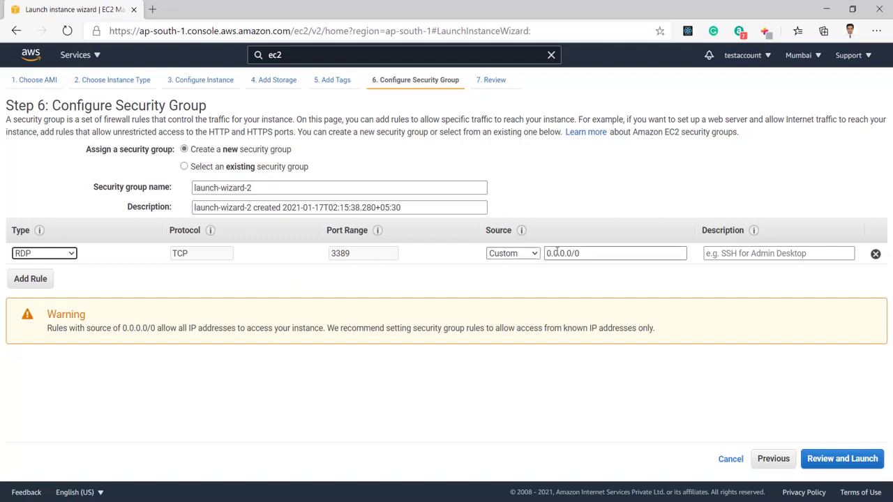
left_click(533, 256)
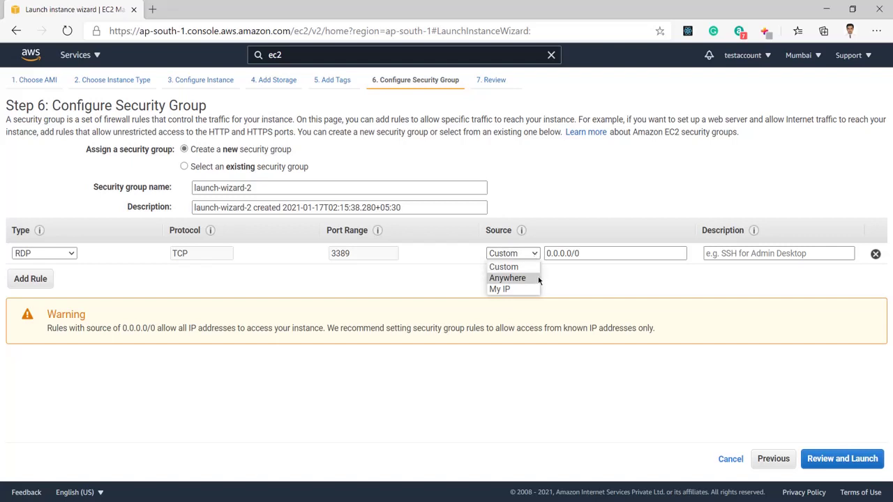
left_click(532, 282)
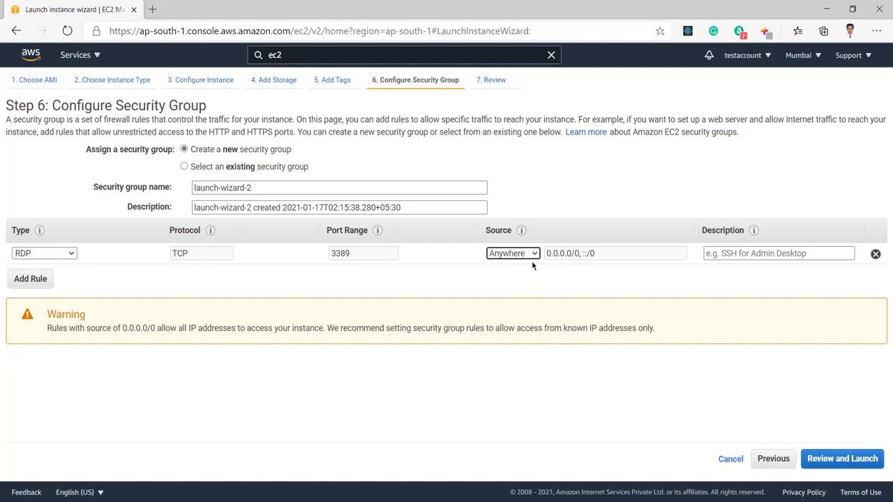
left_click(534, 254)
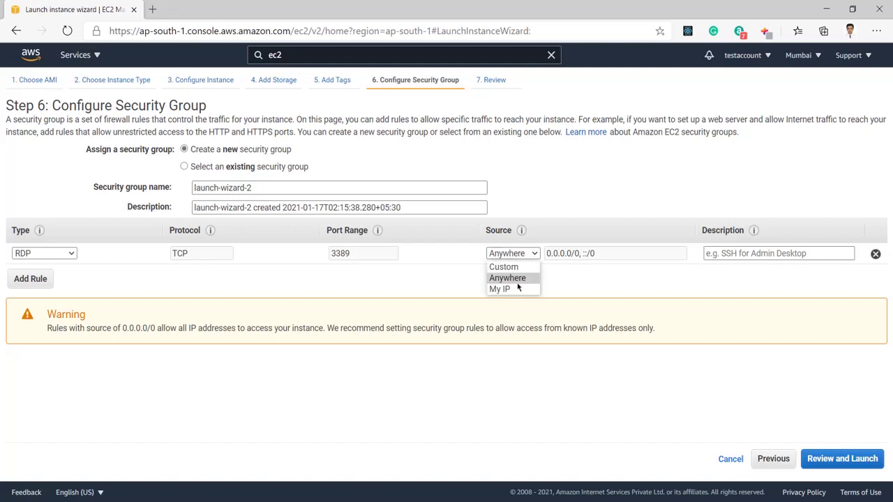
left_click(513, 290)
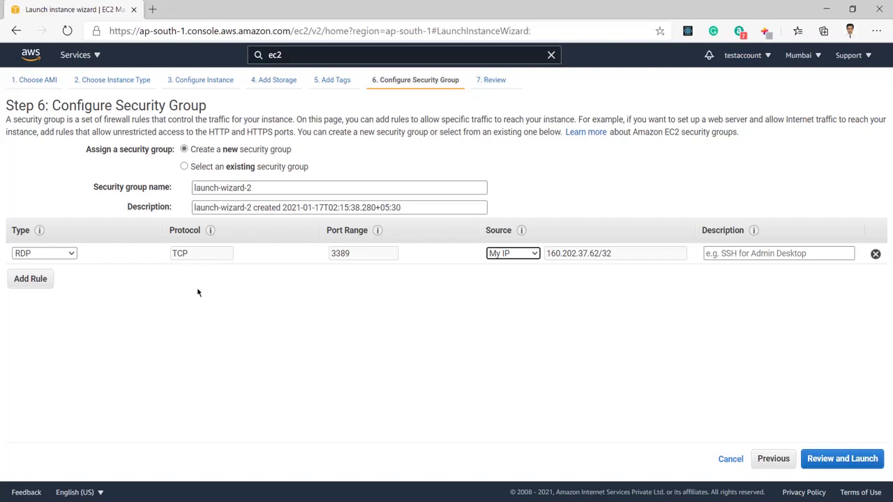
Add an HTTP inbound rule on port 80 with source Anywhere
left_click(31, 281)
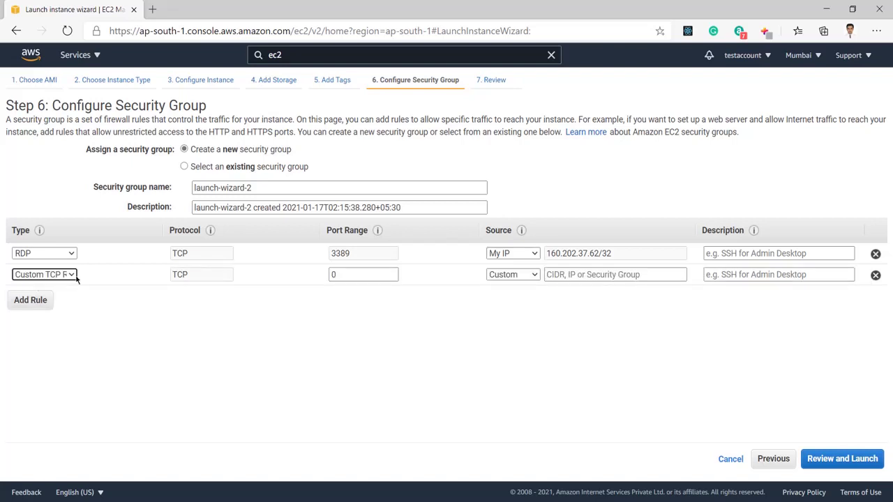
left_click(74, 276)
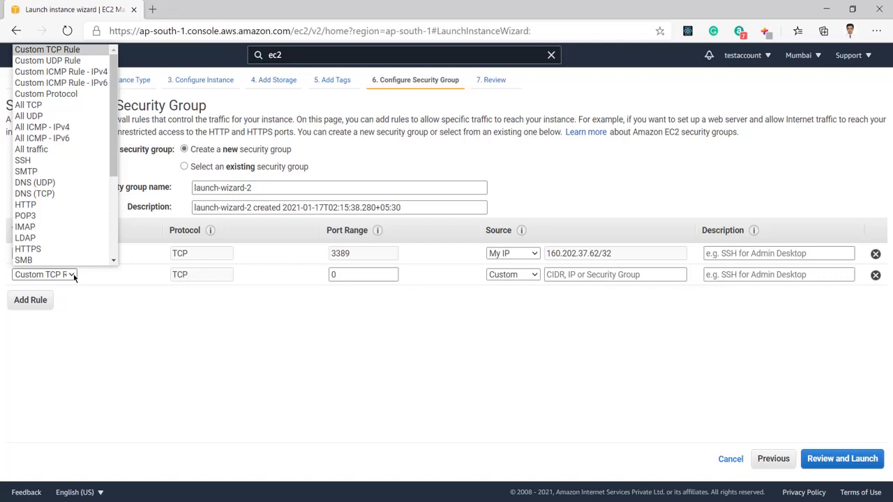
left_click(71, 204)
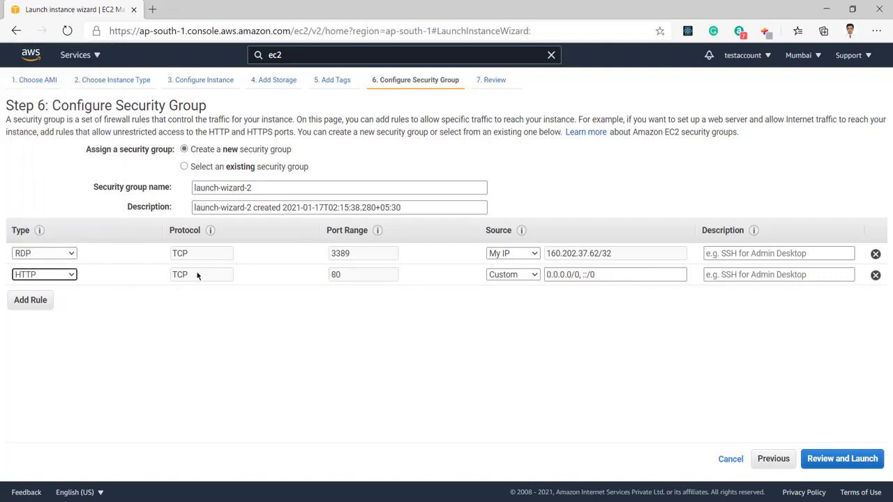
left_click(493, 275)
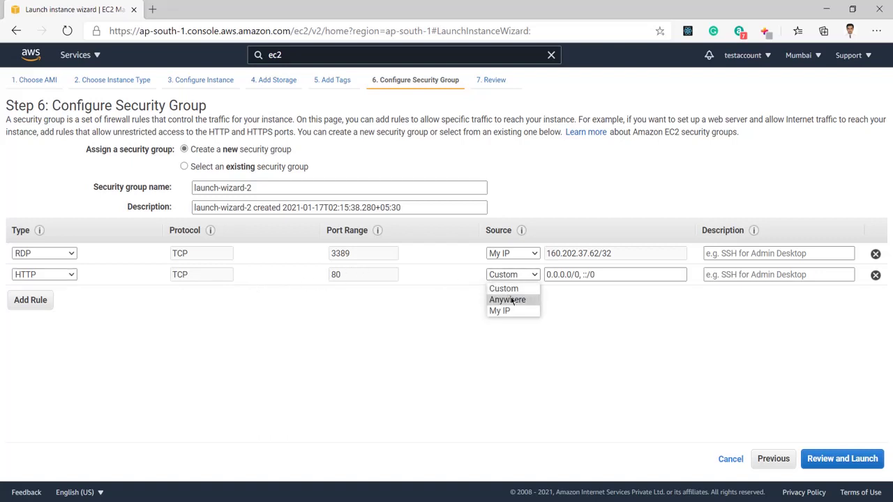
left_click(511, 300)
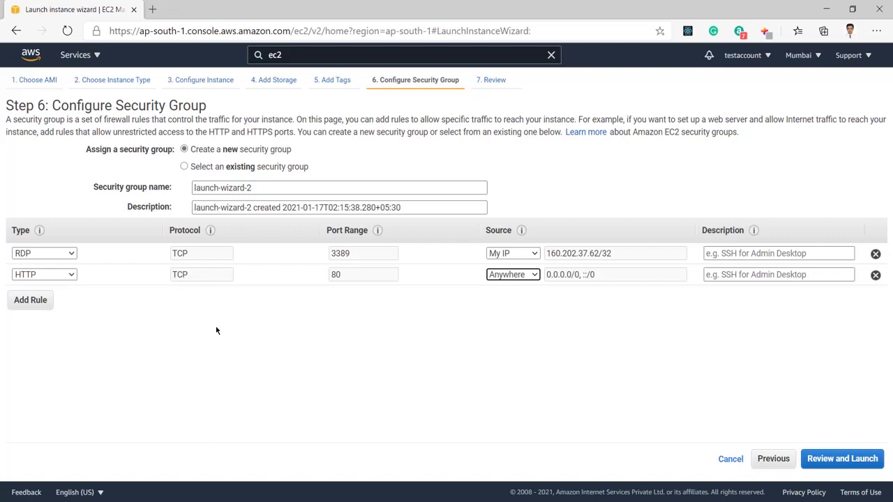
Add a third rule and delete it, leaving only the RDP and HTTP rules
left_click(30, 300)
left_click(65, 297)
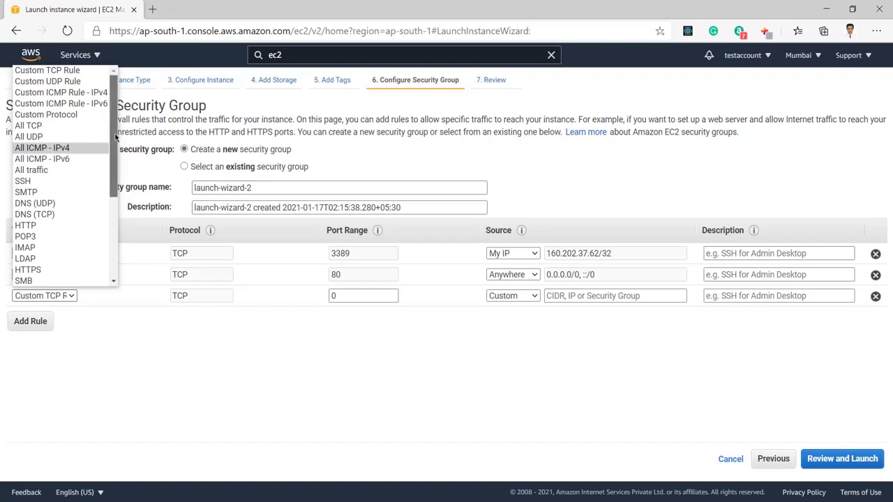
left_click_drag(115, 137, 104, 78)
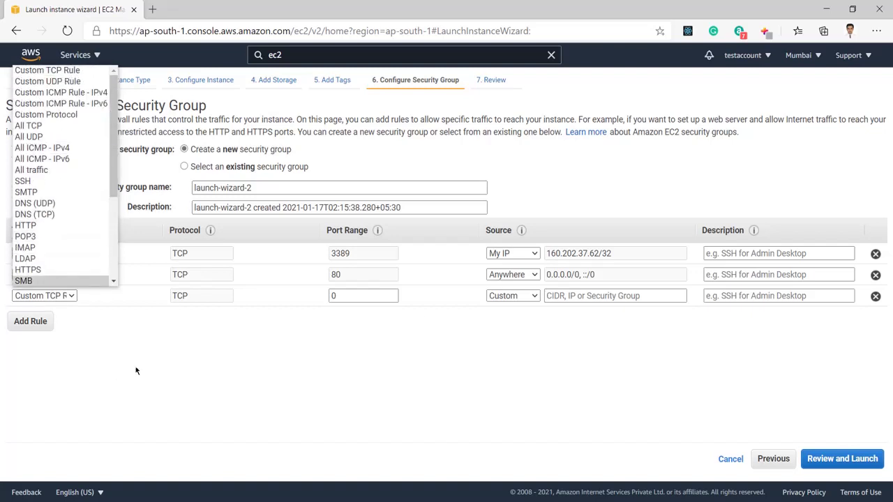
left_click(875, 296)
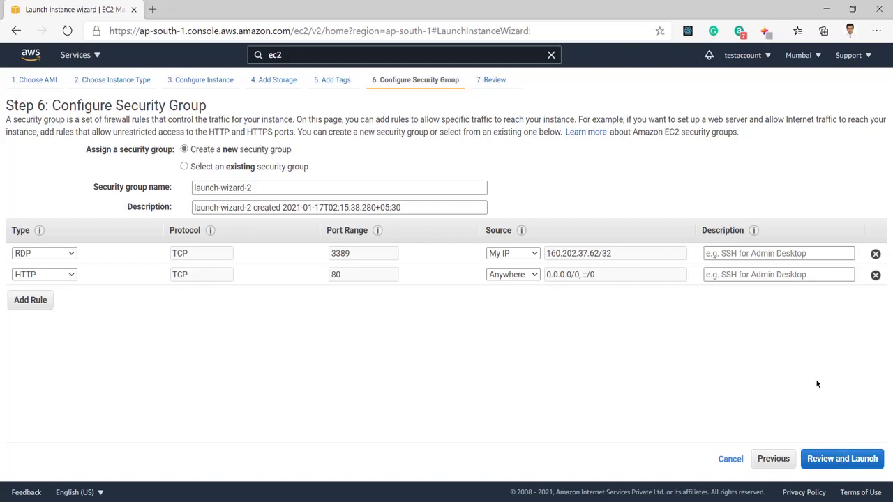
left_click(848, 462)
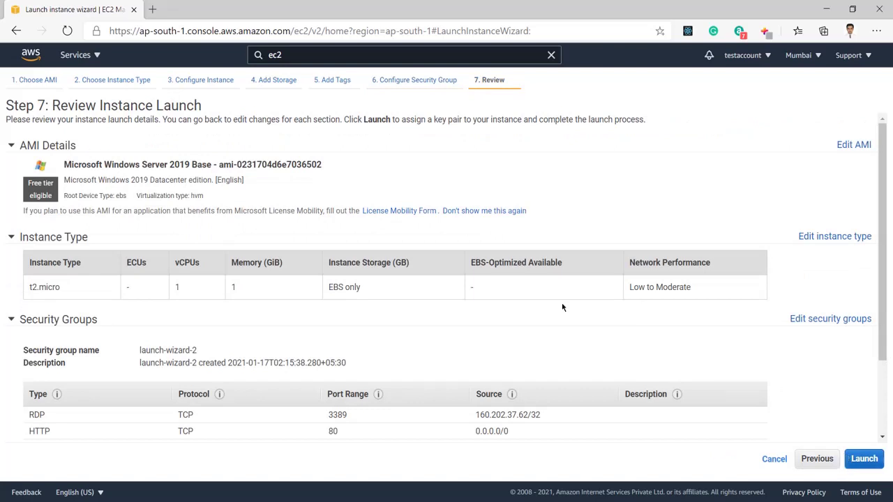
Review the t2.micro instance and its RDP and HTTP rules, then launch it
scroll(489, 346, "down", 1)
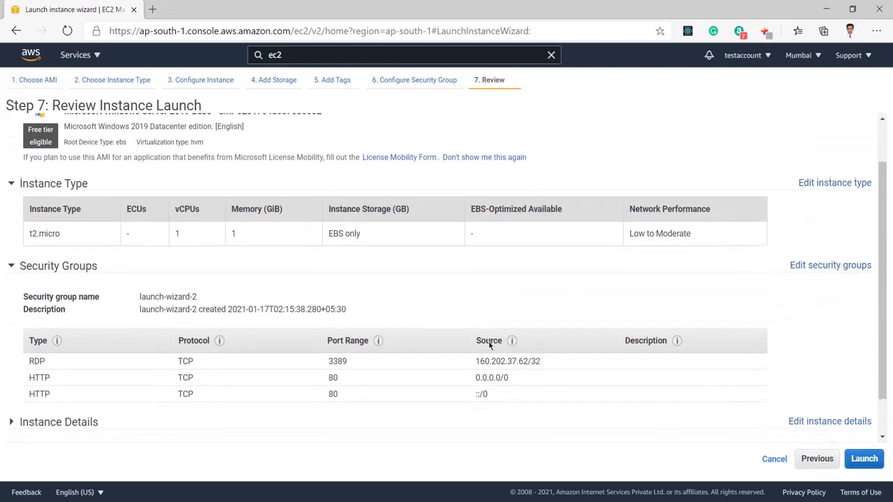
scroll(488, 346, "down", 1)
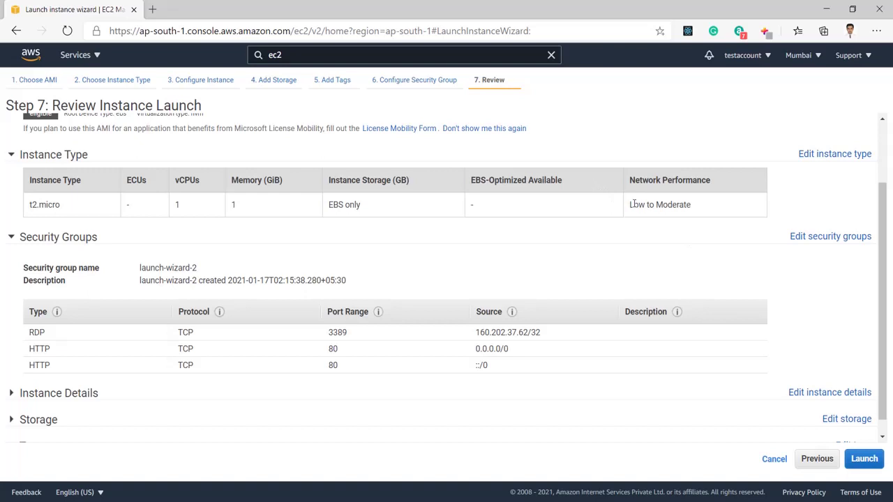
left_click_drag(633, 203, 697, 215)
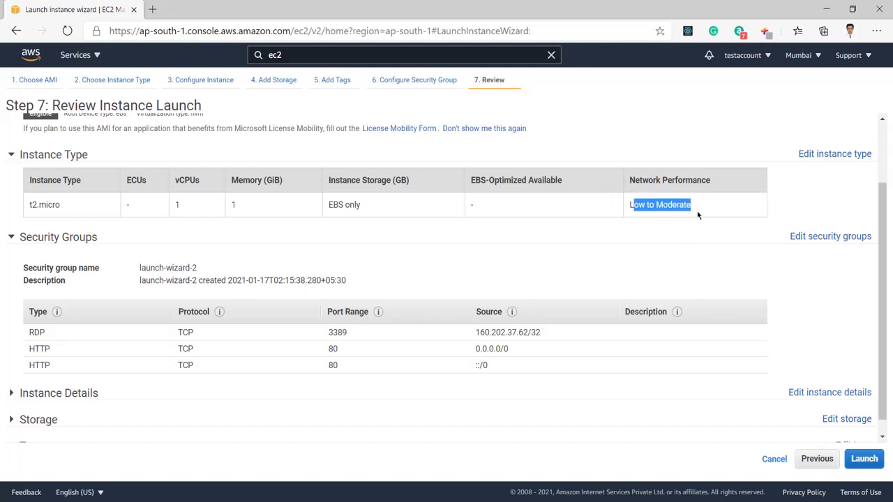
left_click(442, 255)
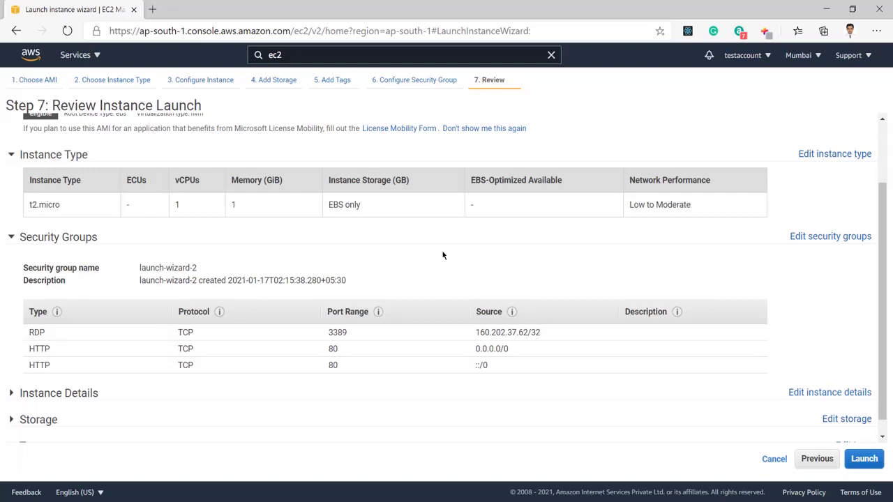
scroll(442, 255, "down", 1)
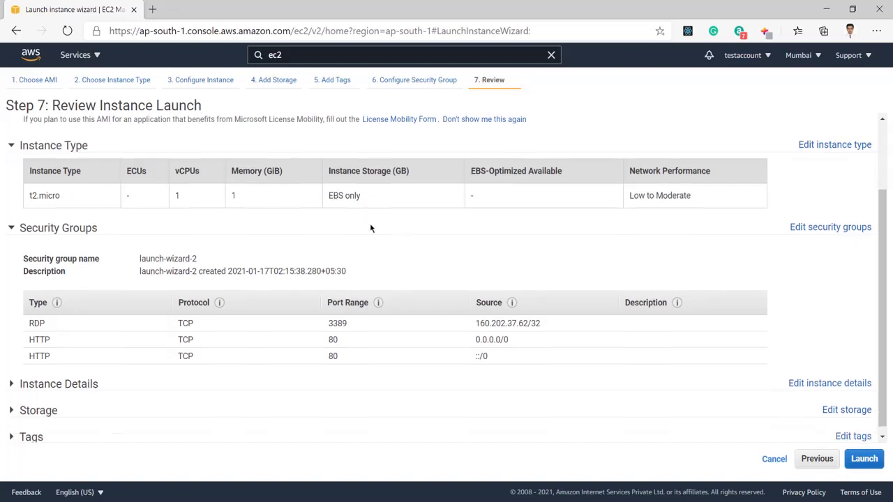
scroll(391, 238, "down", 1)
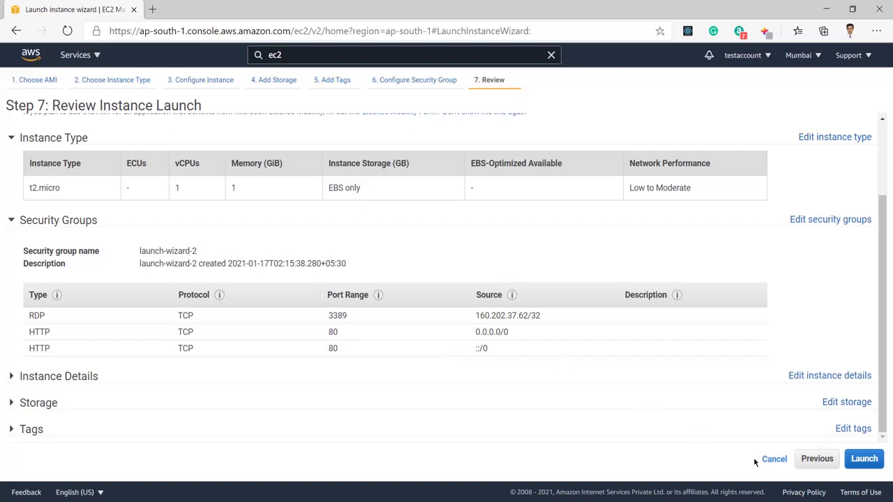
left_click(863, 458)
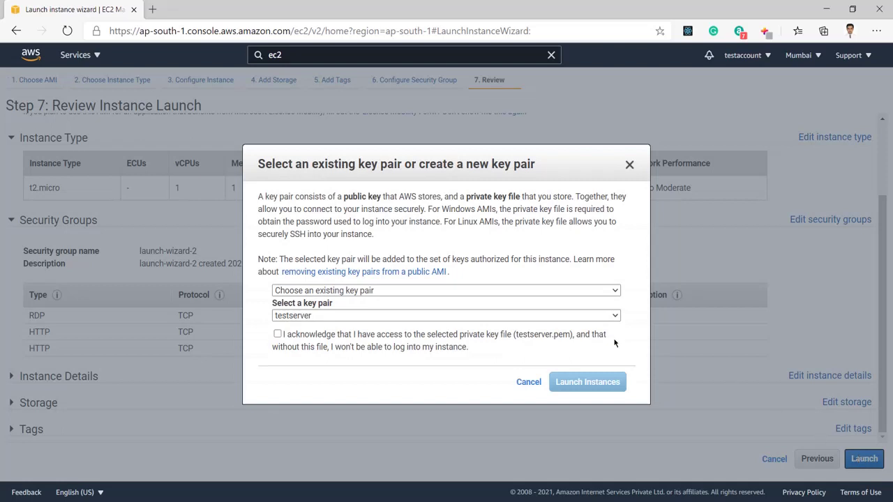
Choose 'Create a new key pair' in the key pair dialog
left_click(560, 291)
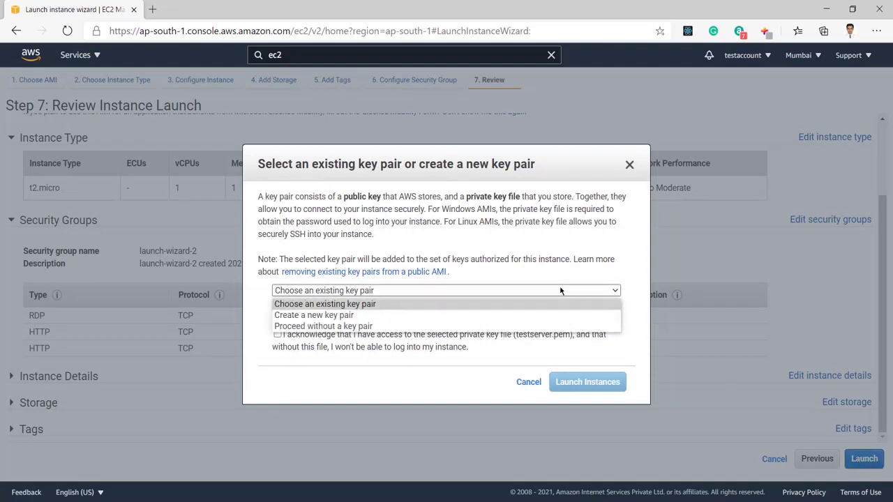
left_click(482, 315)
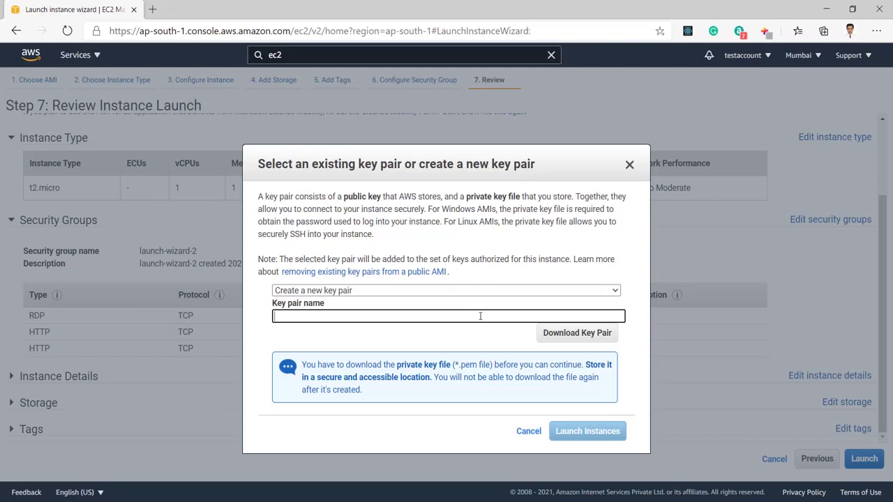
left_click(569, 292)
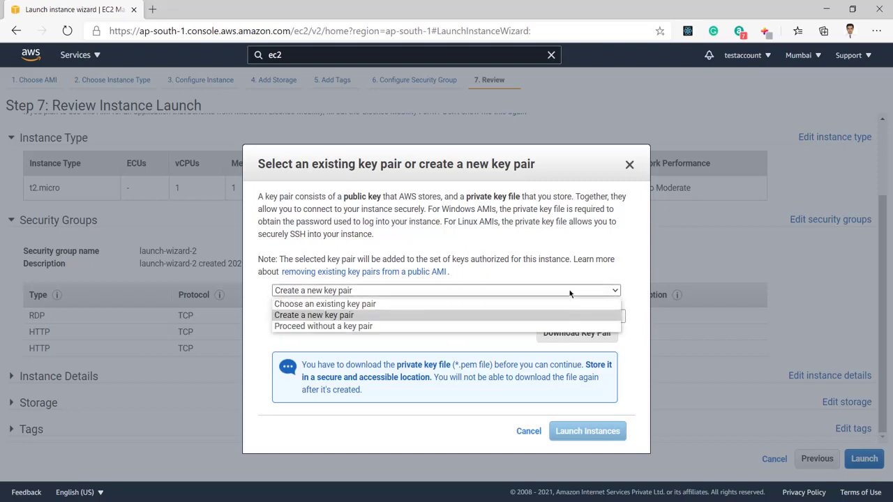
left_click(523, 304)
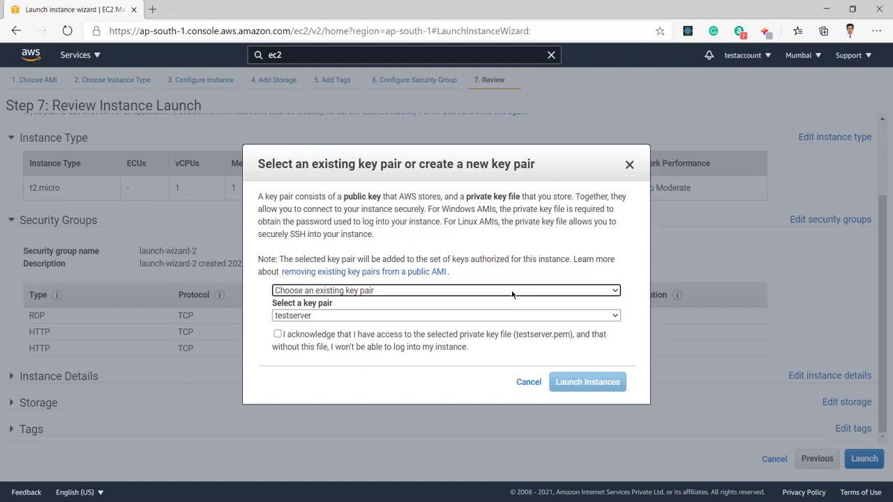
left_click(513, 294)
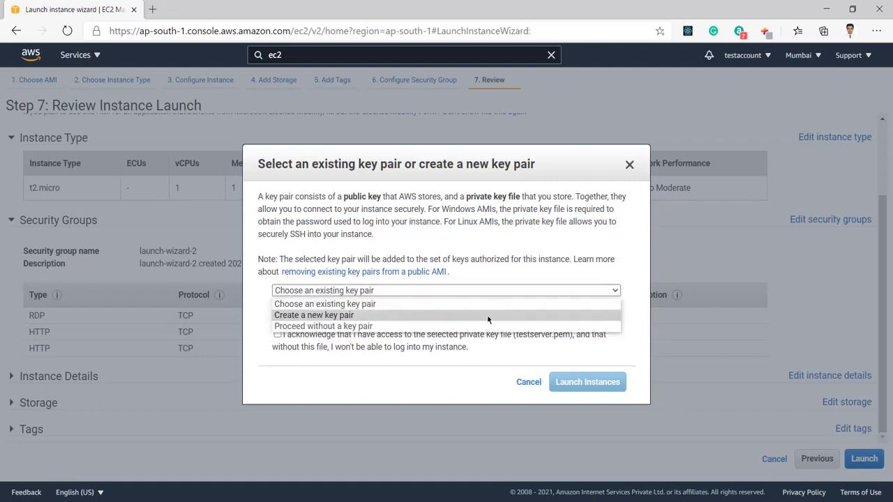
left_click(487, 315)
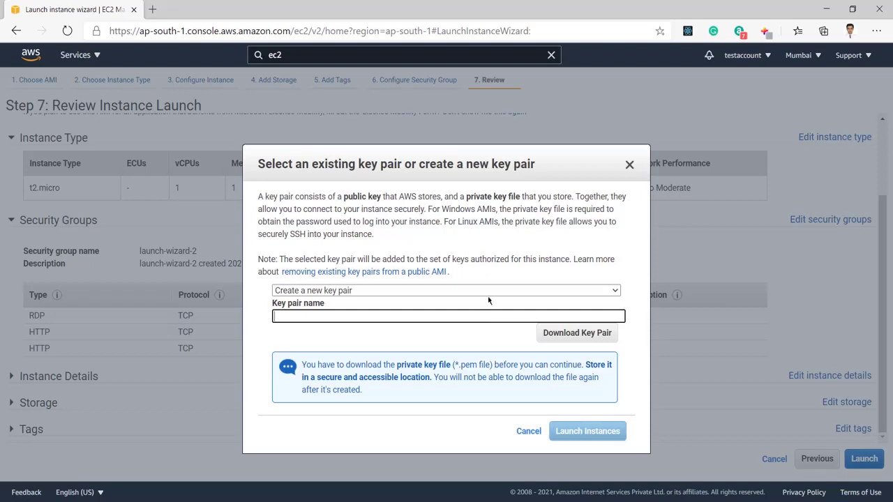
left_click(488, 295)
left_click(489, 295)
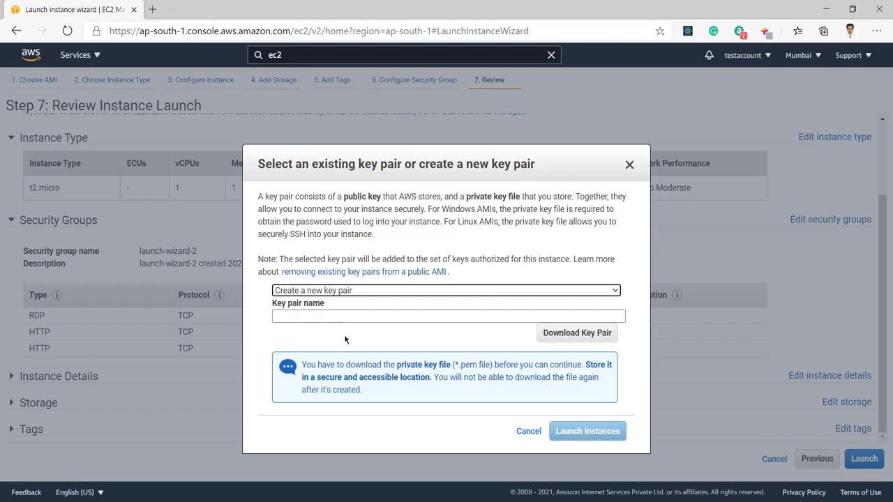
Name the key pair 'test', download test.pem, and launch the instance
left_click(390, 313)
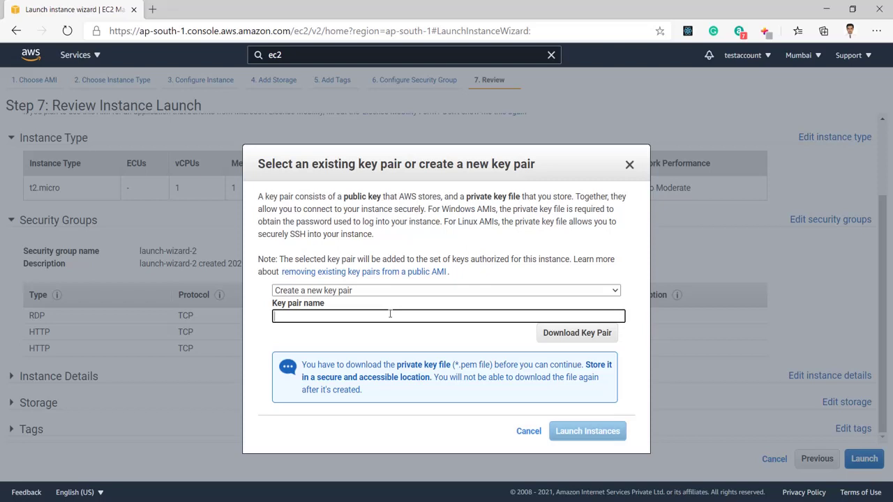
type("tesr")
left_click(444, 338)
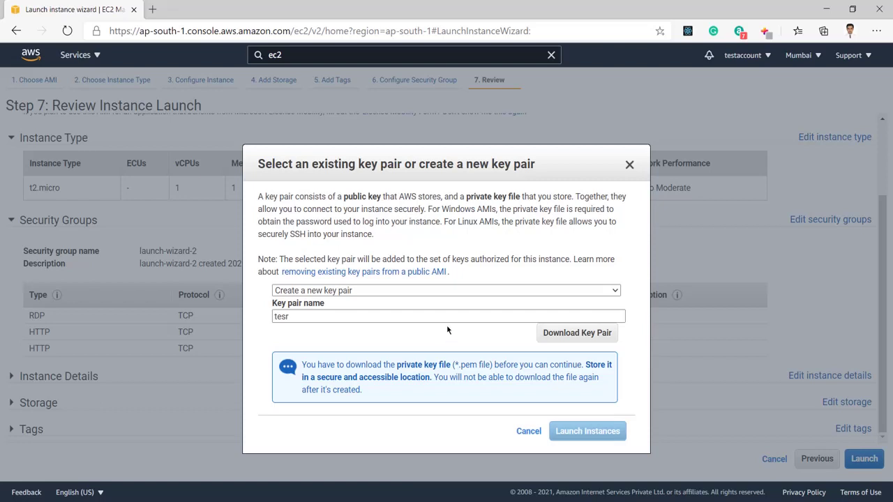
left_click(450, 318)
key("BackSpace")
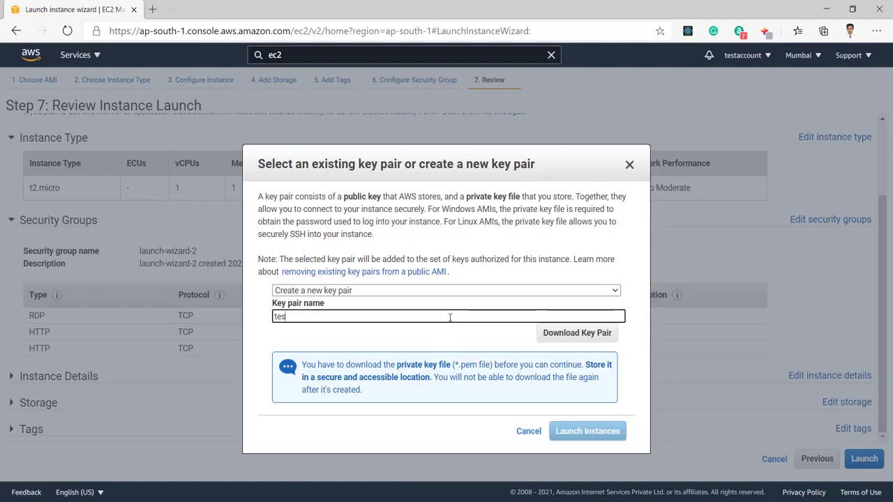
type("t")
left_click(436, 343)
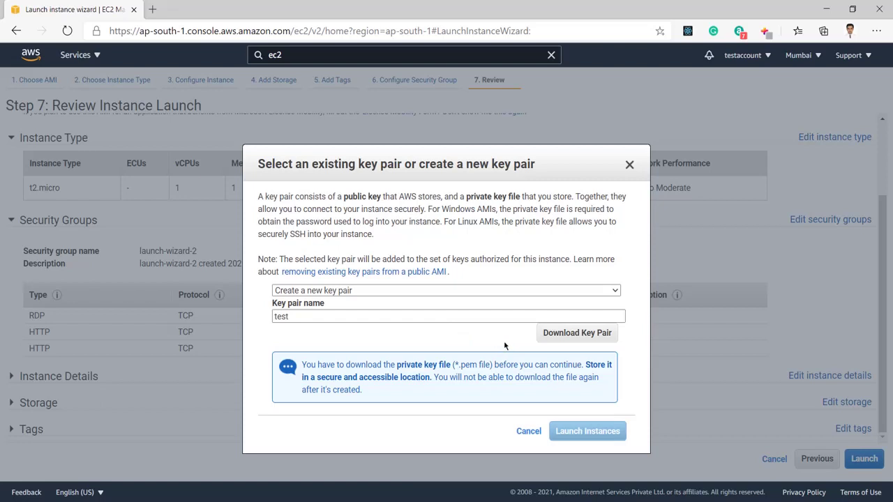
left_click(551, 335)
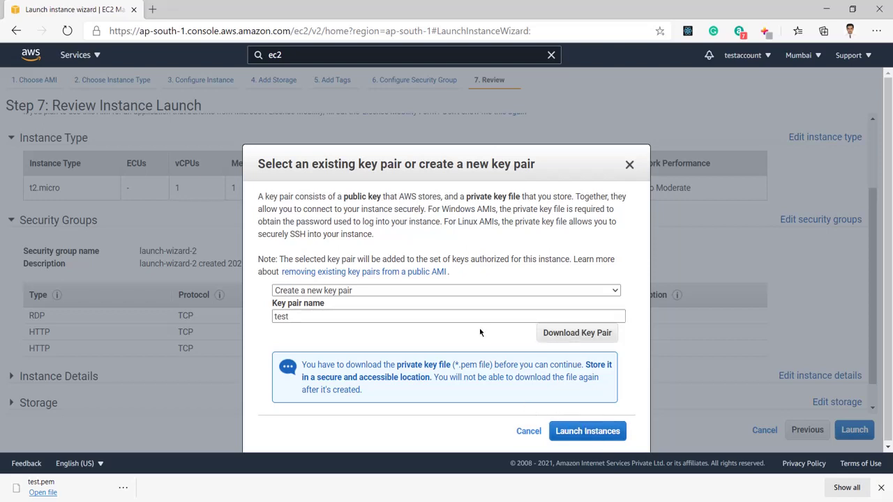
left_click(579, 431)
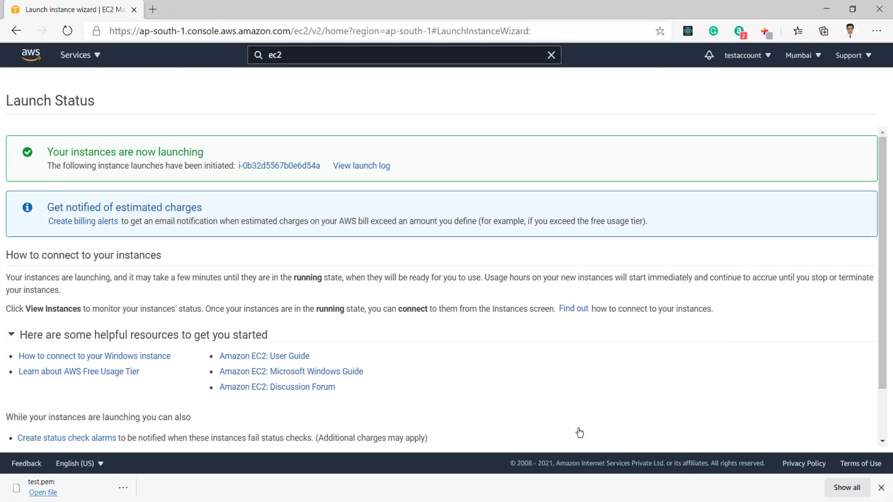
Scroll down the Launch Status page confirming the Windows Server 2019 t2.micro instance is launching
scroll(579, 374, "down", 1)
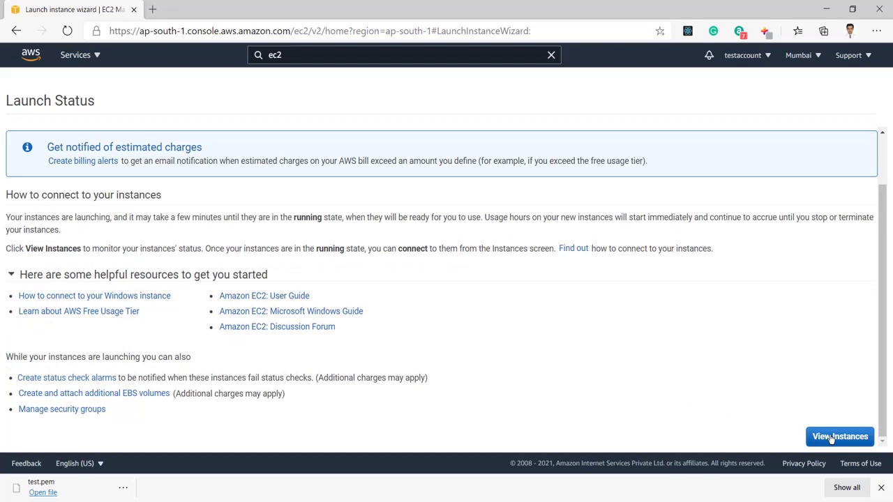
In the Instances list, name the new unnamed t2.micro instance 'current'
left_click(832, 438)
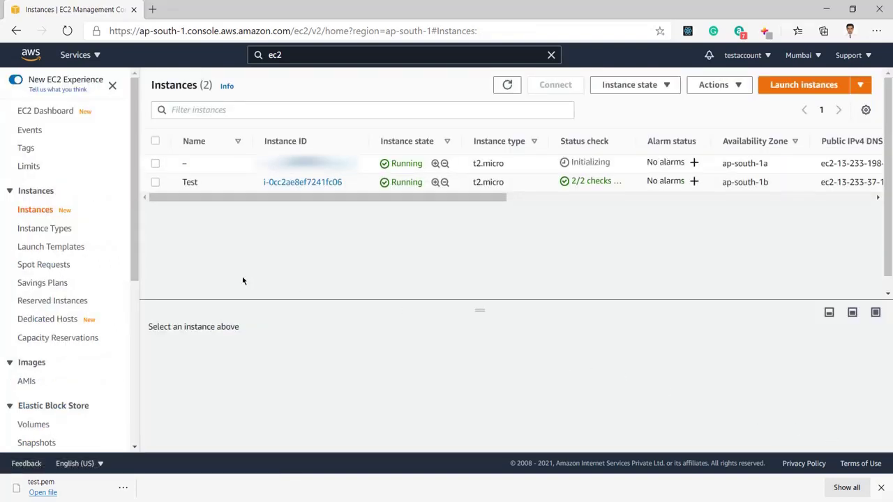
left_click(155, 183)
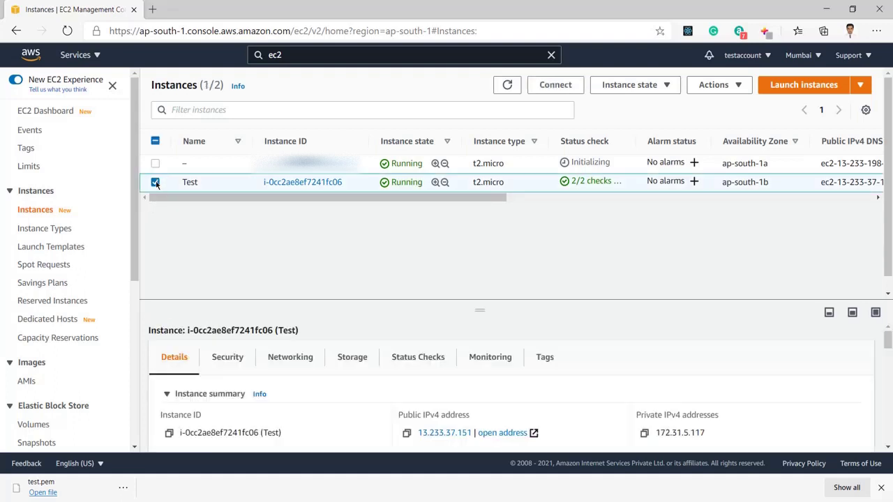
left_click(156, 183)
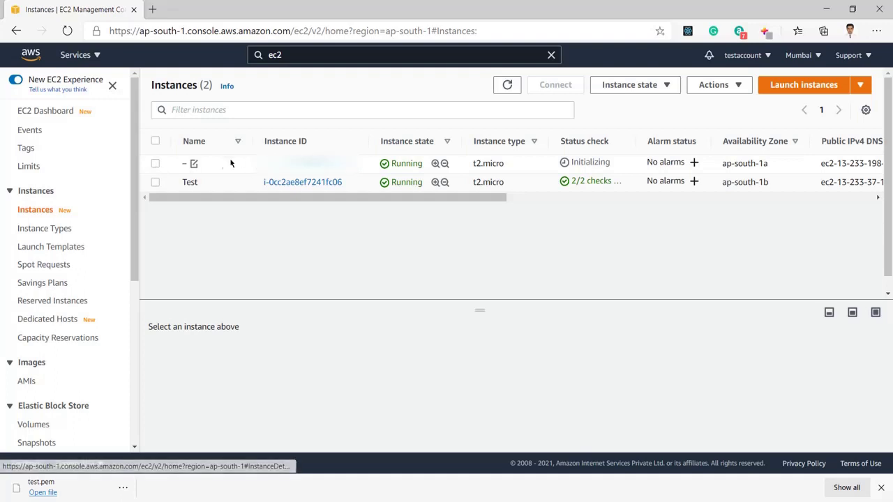
left_click(193, 163)
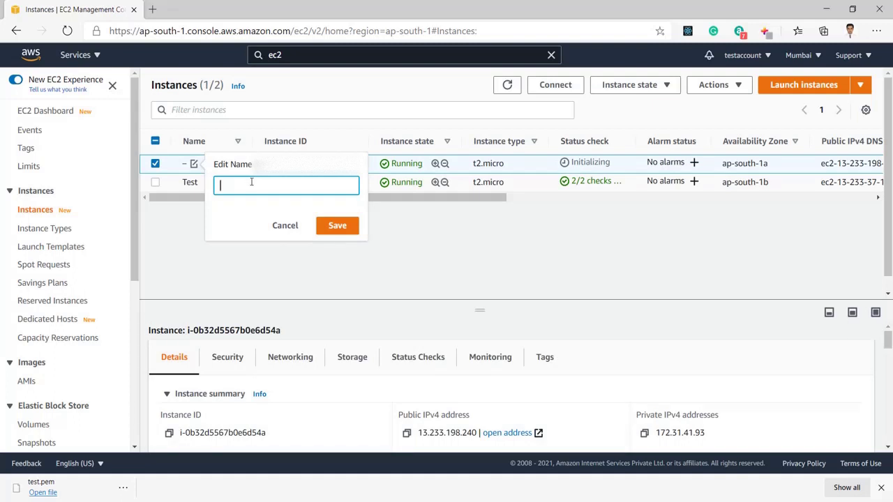
type("current")
left_click(337, 228)
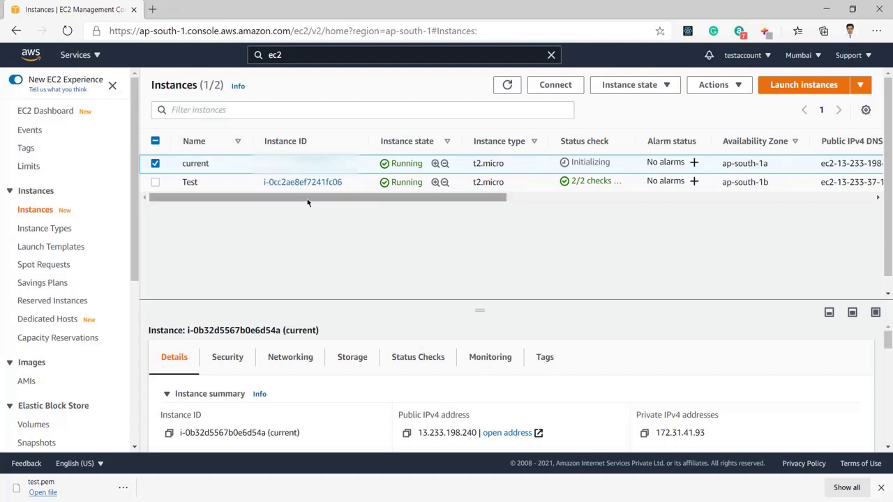
left_click_drag(307, 202, 344, 205)
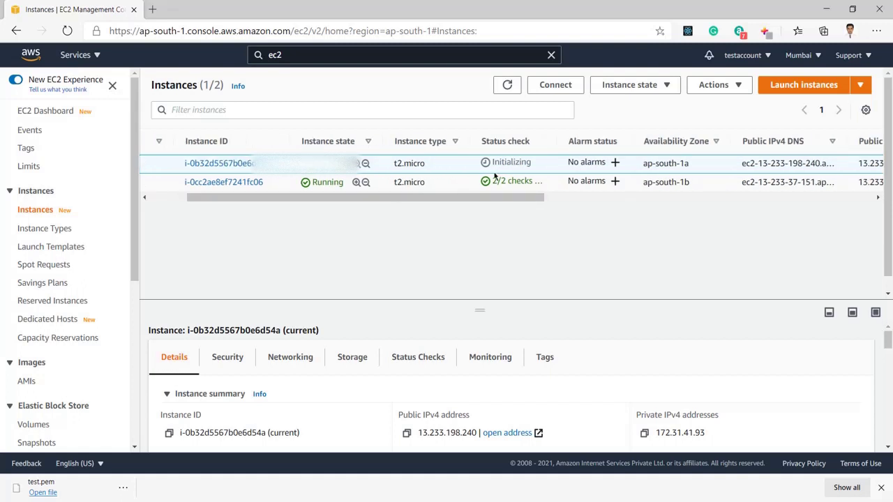
left_click_drag(493, 161, 529, 163)
left_click_drag(509, 201, 364, 261)
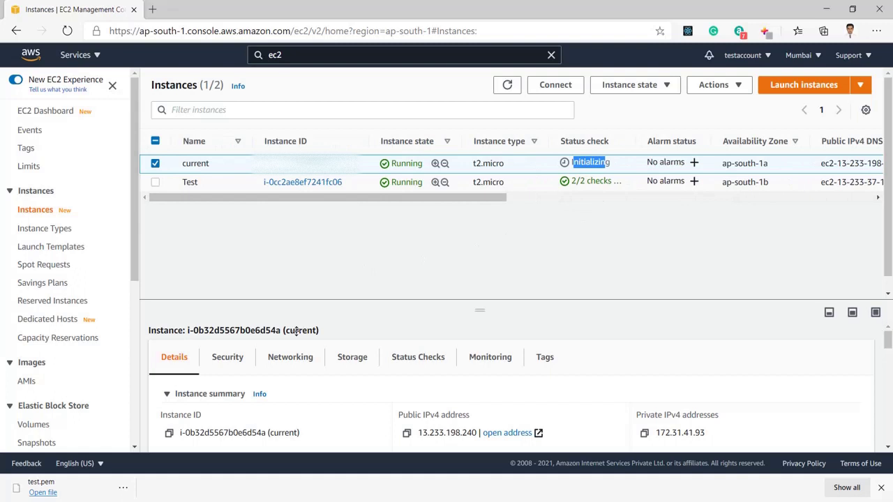
Check the current instance's security groups and inbound rules, then show its summary in a taller panel
left_click(231, 365)
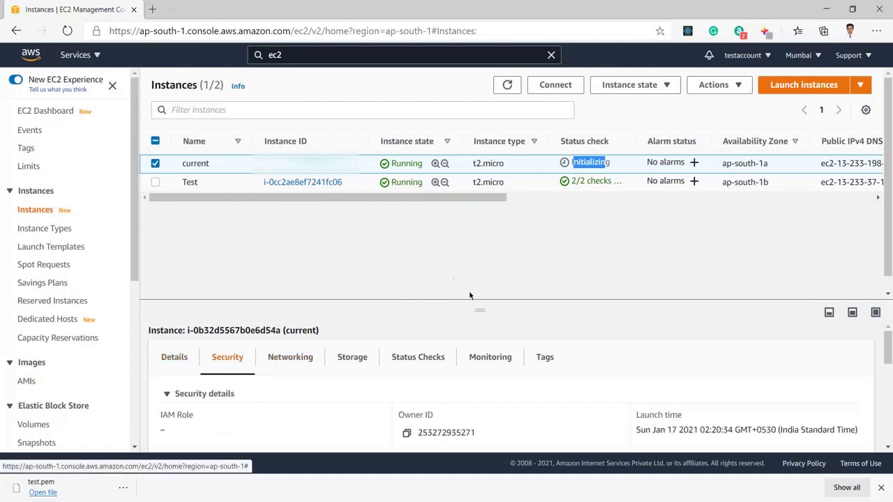
left_click_drag(482, 308, 480, 216)
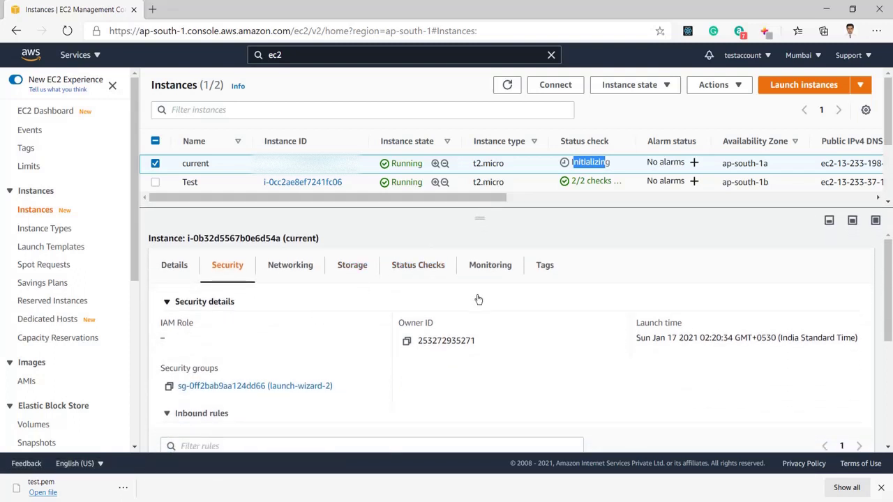
left_click(480, 235)
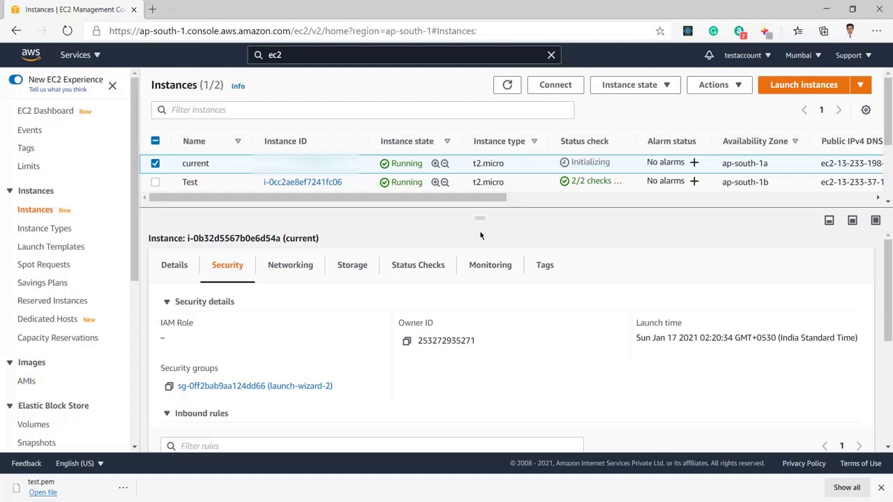
left_click(178, 269)
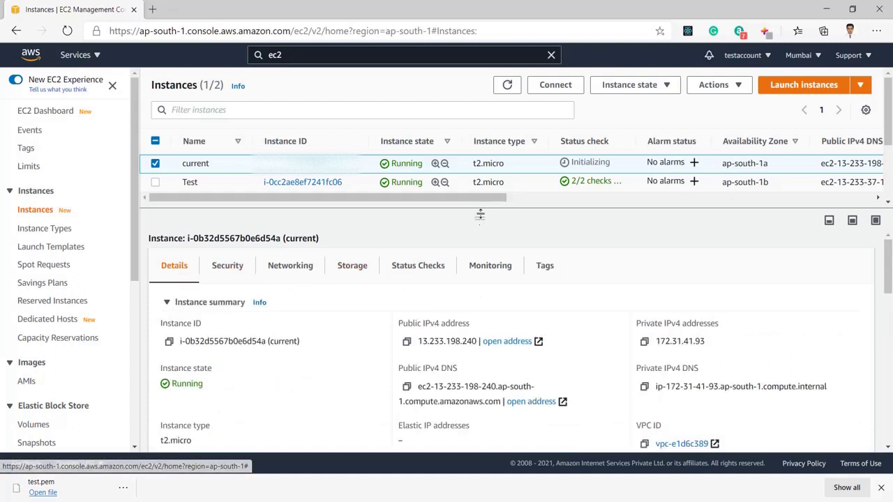
left_click_drag(479, 215, 479, 204)
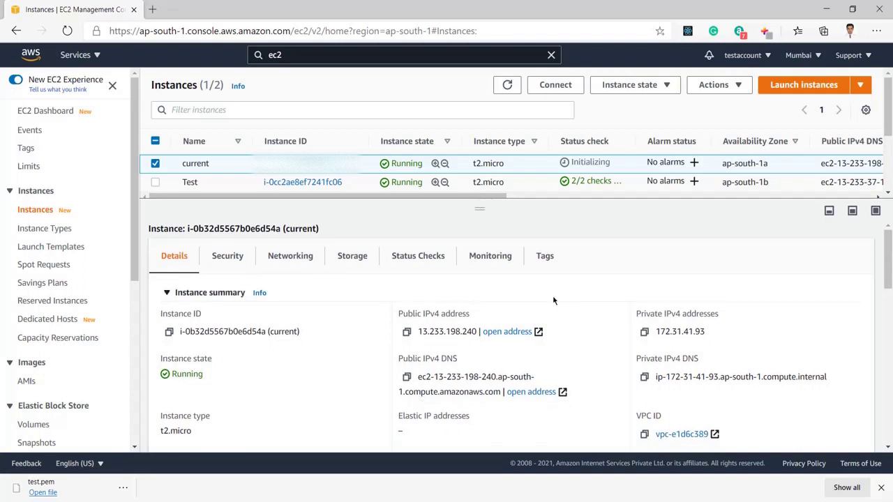
Wait until the current instance's status check changes from Initializing to 2/2 checks passed
scroll(569, 331, "down", 1)
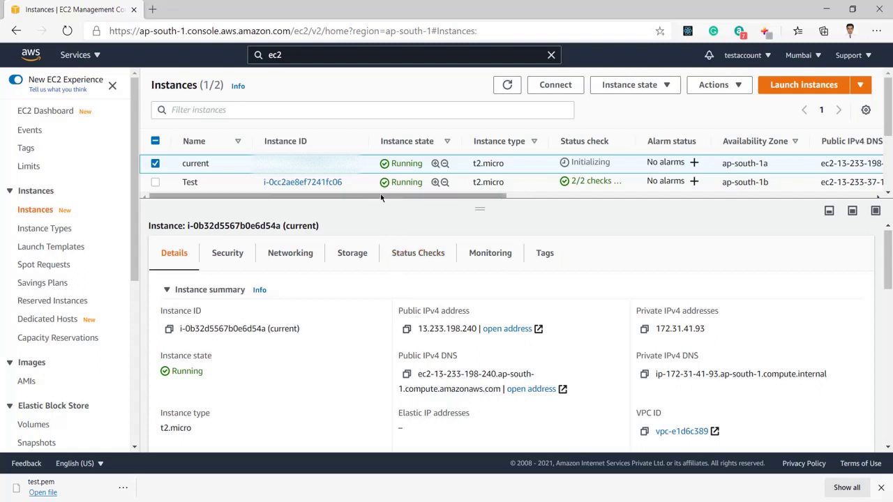
left_click_drag(380, 197, 354, 215)
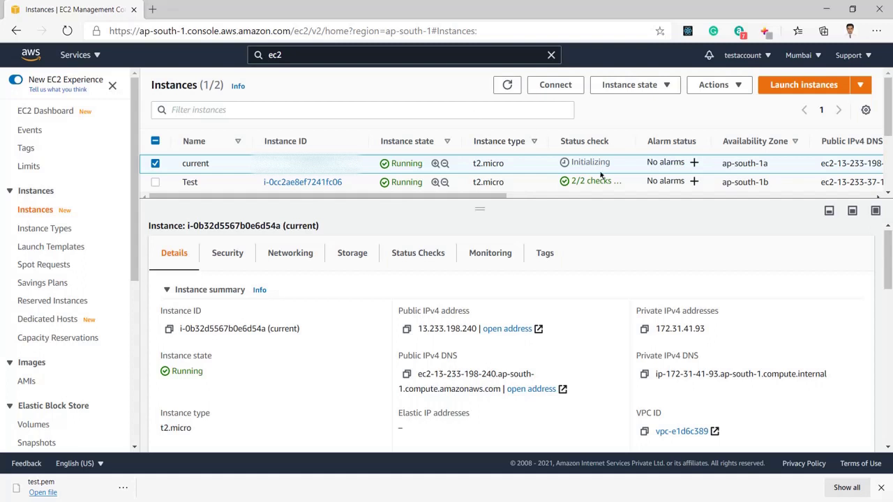
left_click_drag(598, 160, 585, 161)
left_click(580, 162)
left_click(743, 499)
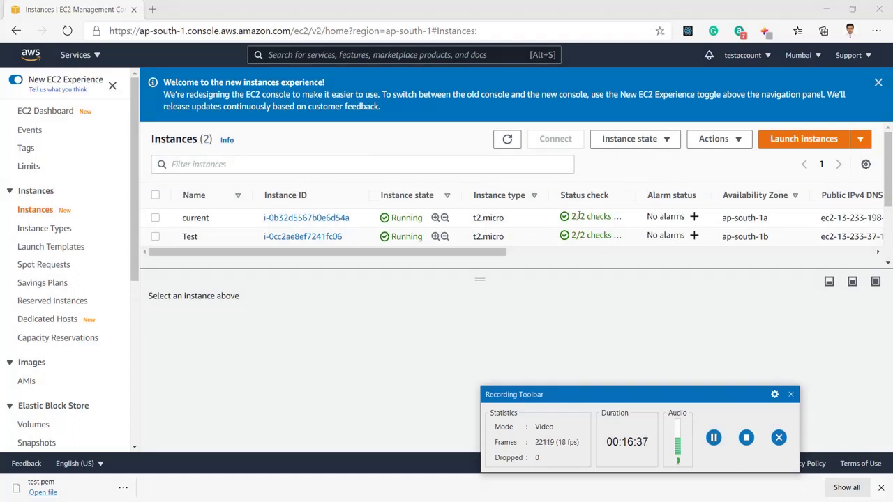
Show the current instance's test key name and public IPv4 13.233.198.240 in an enlarged details area
left_click_drag(572, 216, 617, 217)
left_click_drag(465, 256, 826, 286)
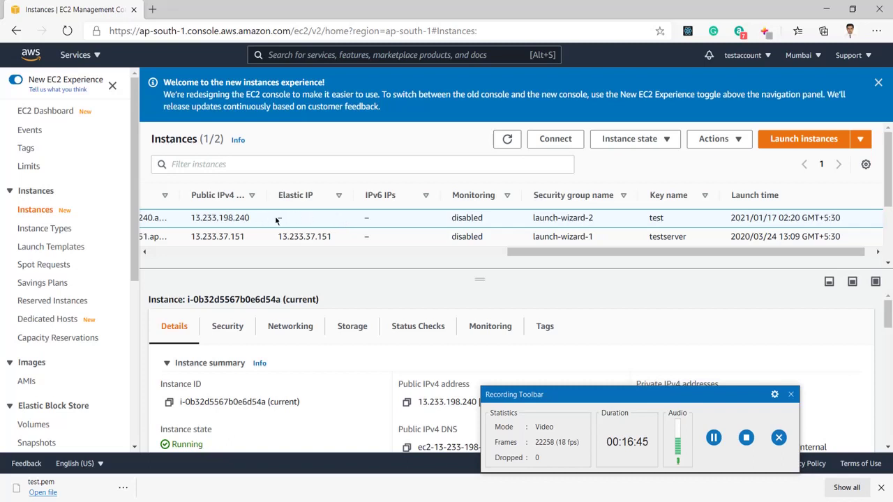
left_click_drag(618, 256, 101, 237)
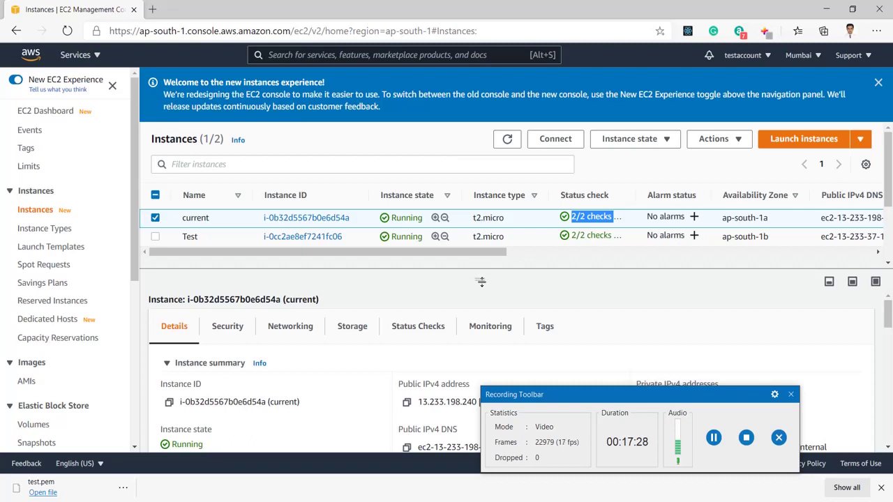
left_click_drag(480, 282, 480, 266)
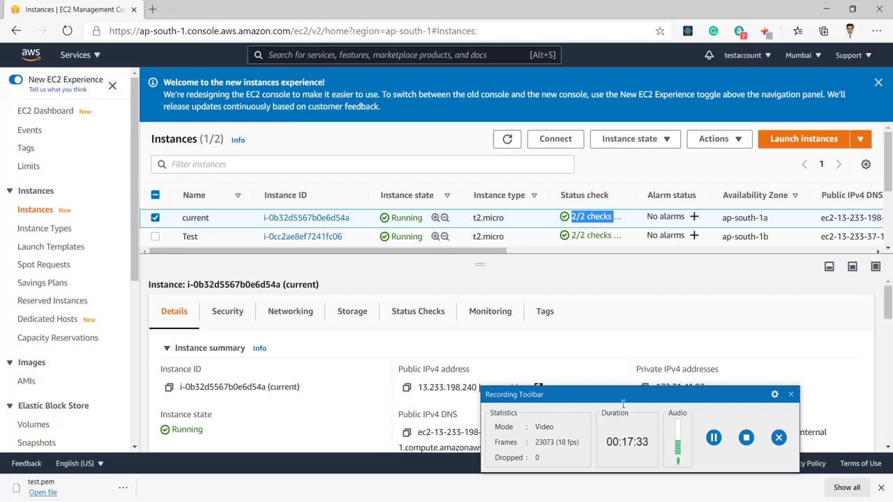
left_click_drag(624, 392, 482, 150)
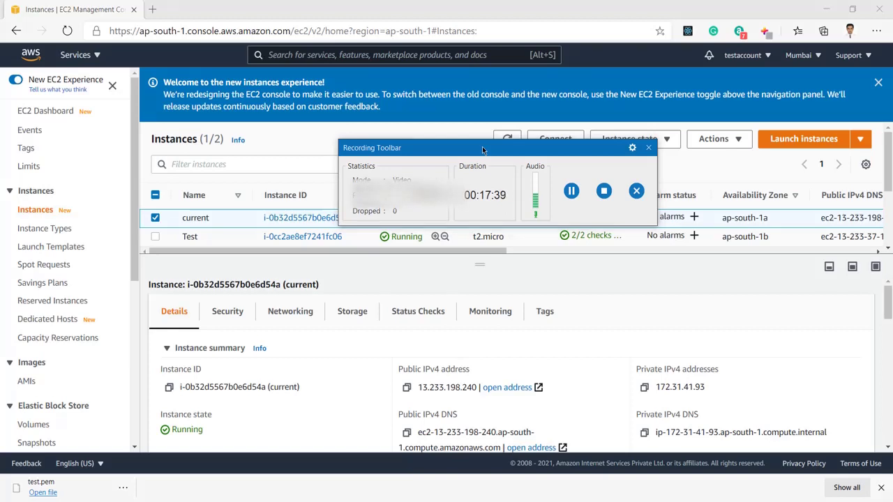
Launch Remote Desktop Connection with the mstsc command from the Run dialog
key("super+r")
type("m")
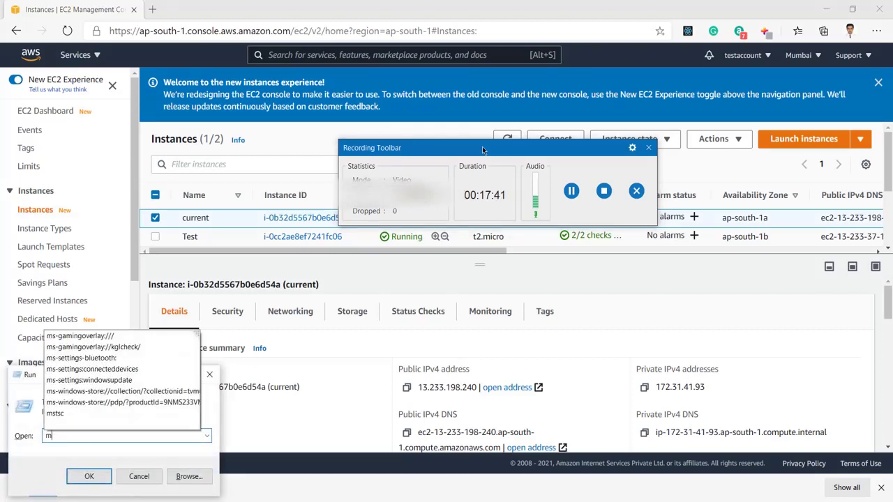
type("sts")
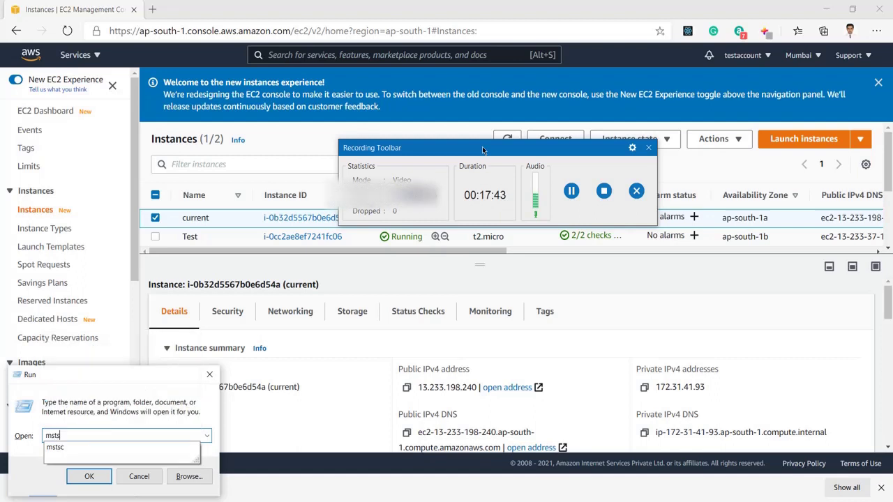
type("c")
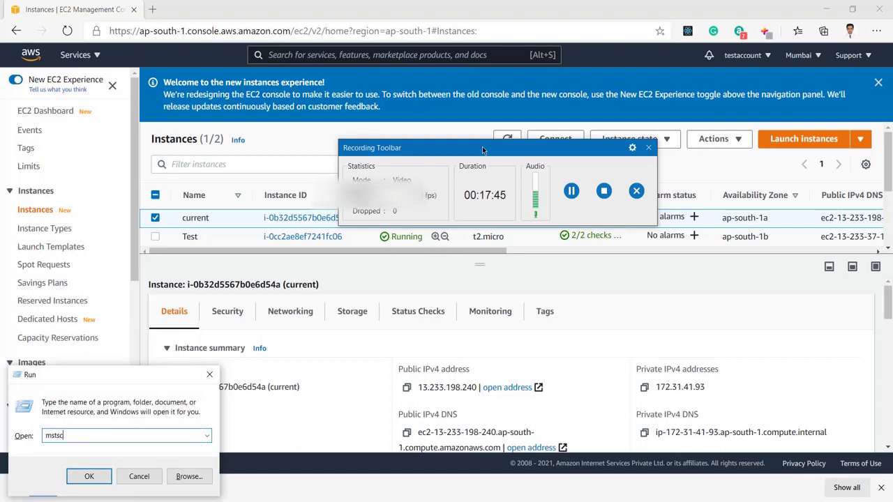
key("Return")
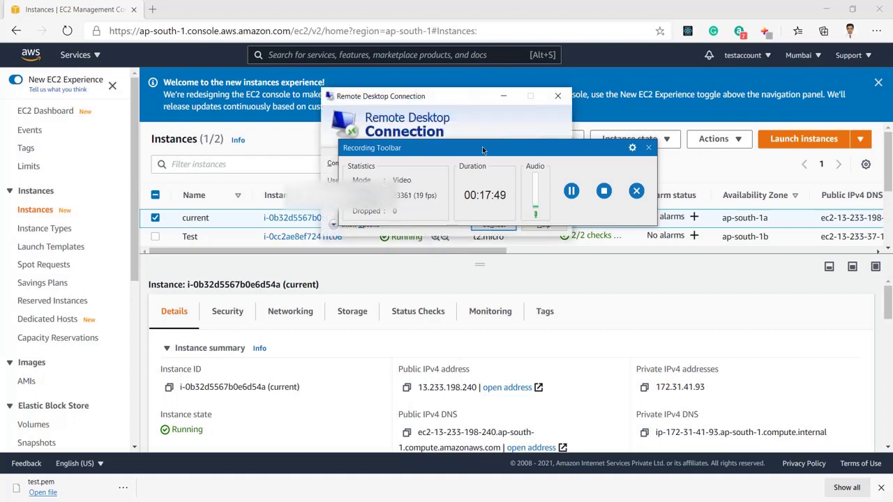
left_click_drag(482, 147, 550, 288)
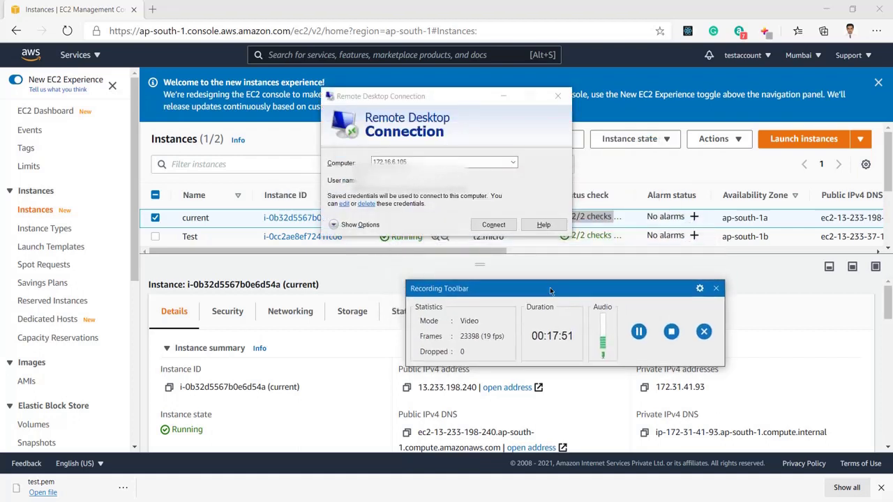
left_click(513, 162)
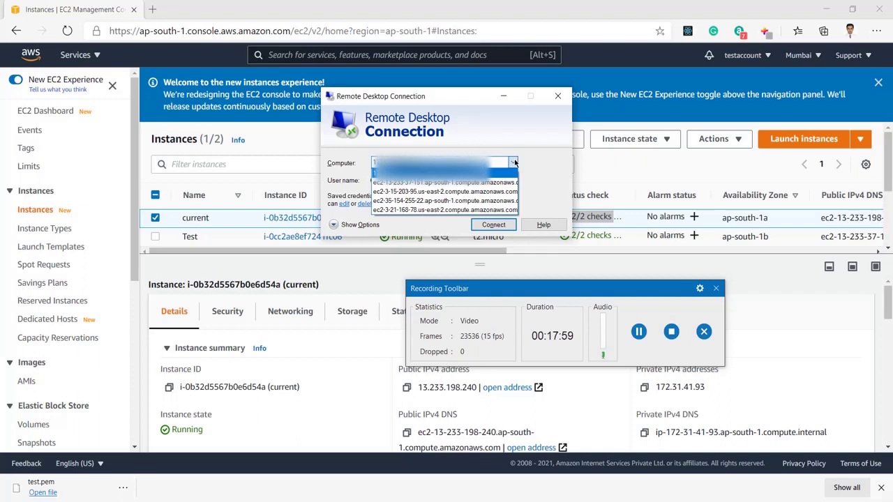
left_click(514, 161)
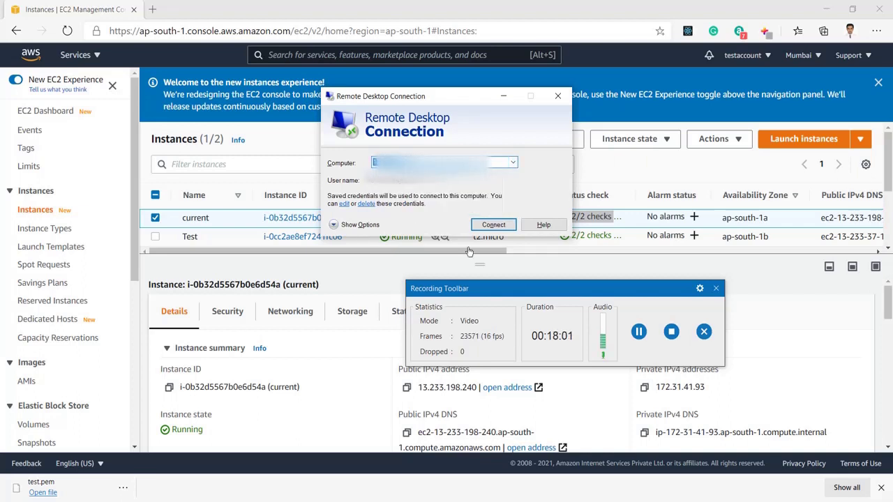
Paste the instance's public IPv4 13.233.198.240 as the computer and connect
left_click(542, 286)
left_click_drag(542, 287, 702, 210)
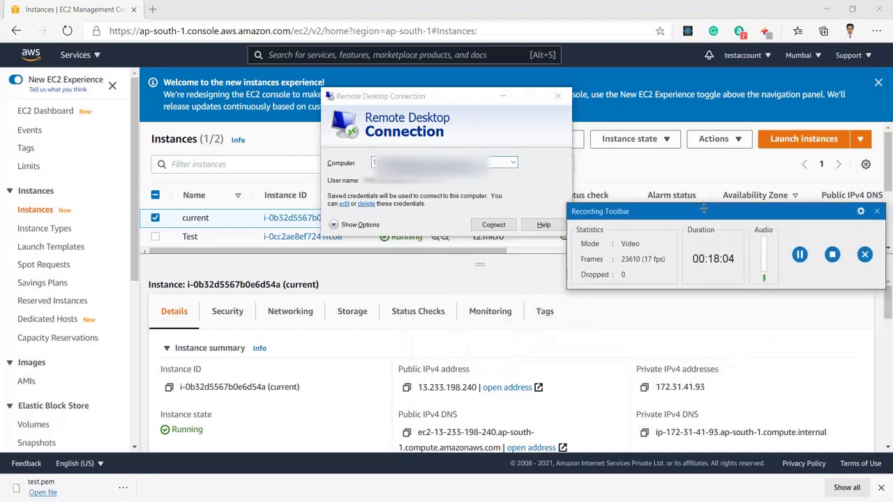
left_click(407, 389)
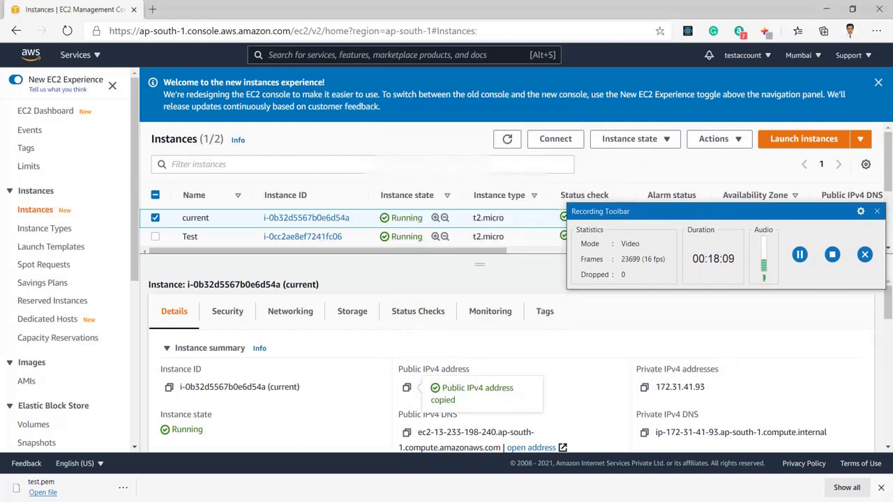
left_click(394, 488)
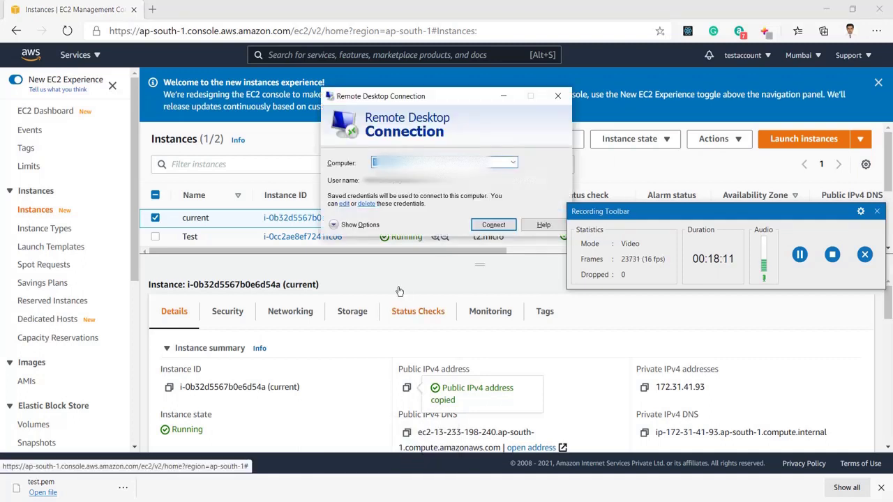
key("ctrl+v")
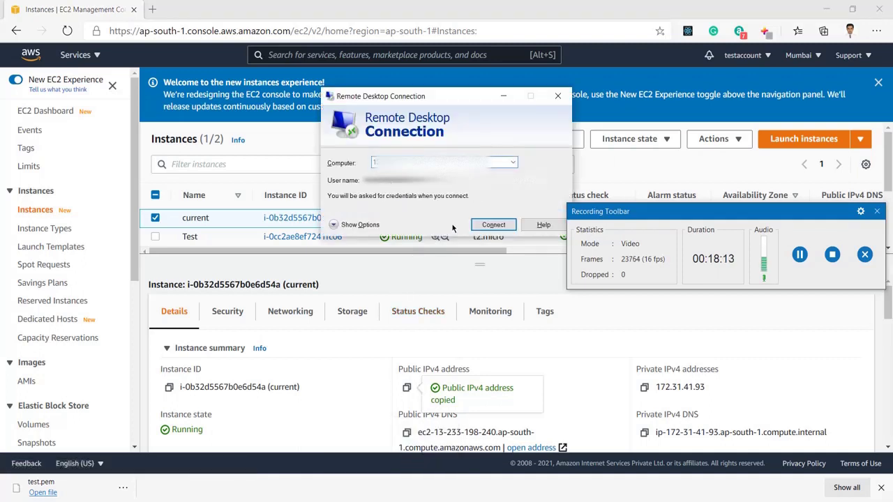
left_click(497, 227)
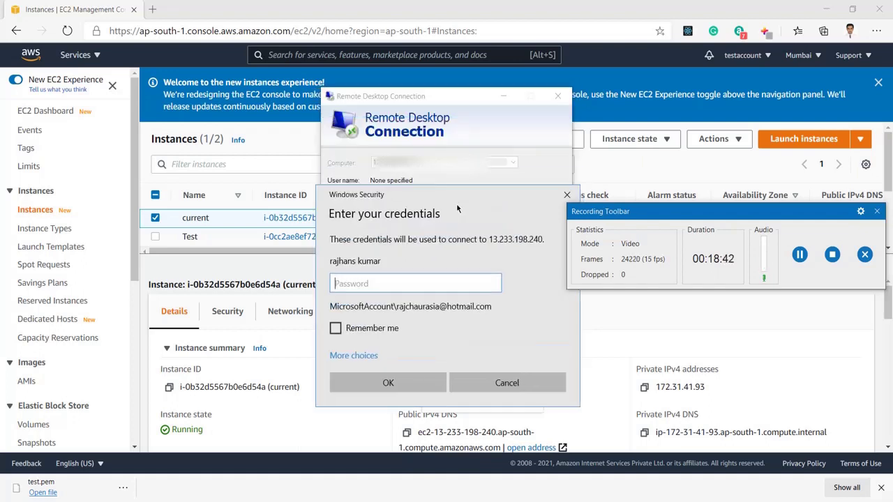
Move the Windows Security credentials prompt up and cancel it
left_click_drag(399, 233, 433, 92)
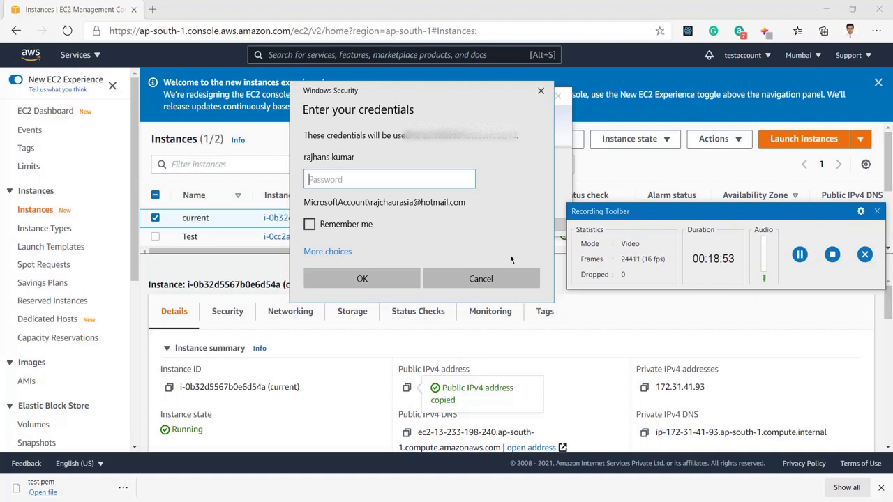
left_click(484, 278)
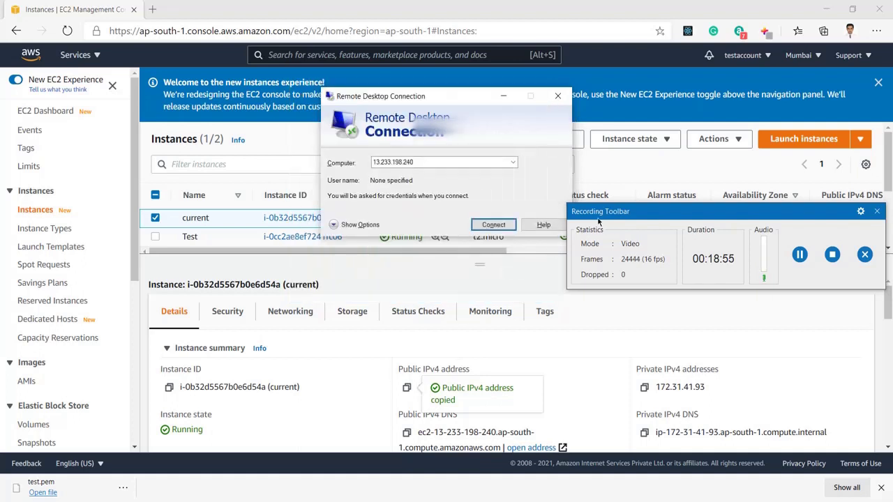
With the current instance selected, go to Actions > Security > Get Windows password
left_click(800, 255)
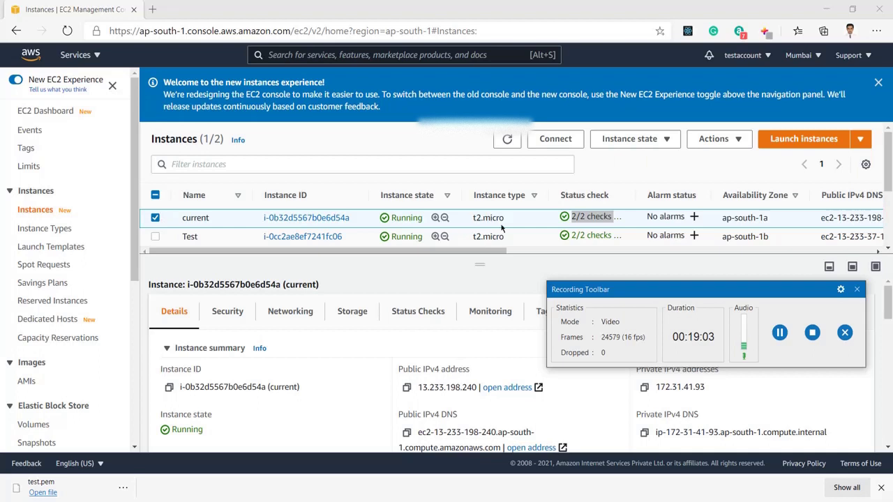
left_click(156, 218)
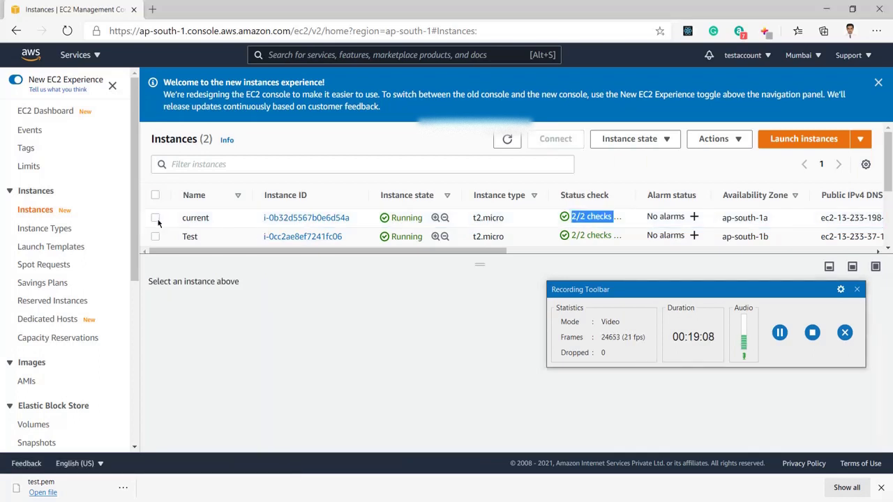
left_click(156, 218)
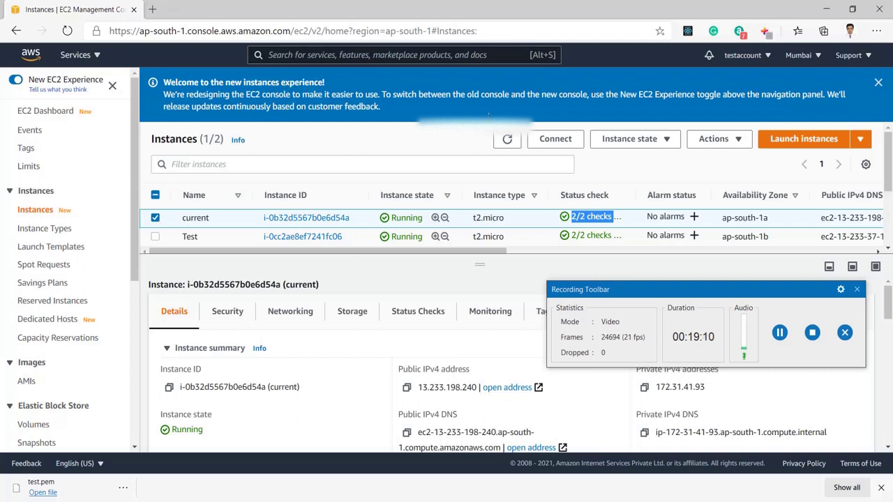
left_click(735, 142)
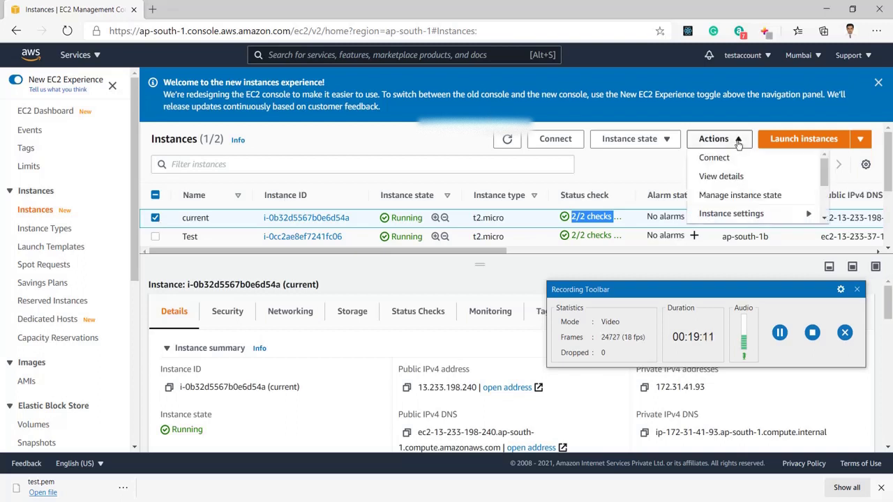
left_click(741, 218)
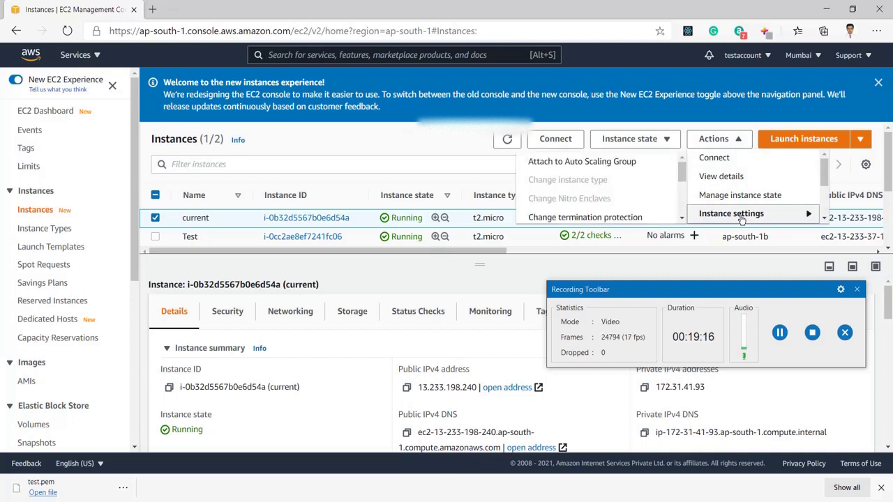
scroll(606, 181, "down", 3)
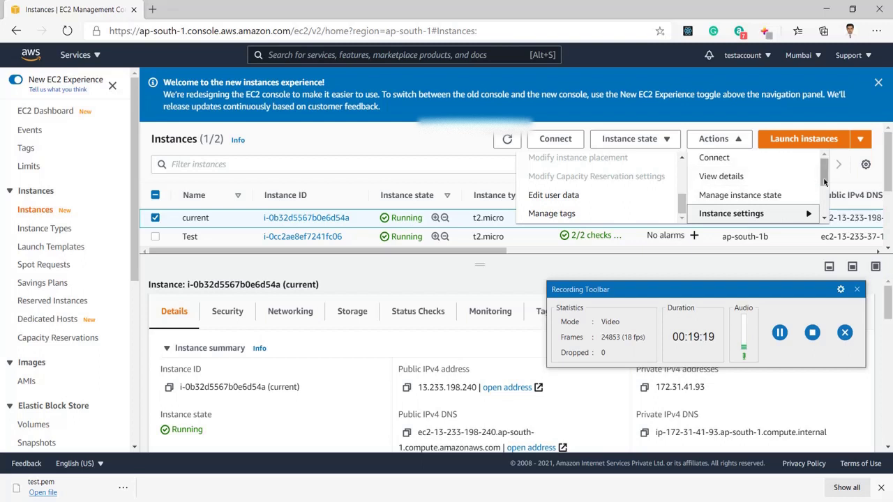
left_click_drag(824, 182, 786, 201)
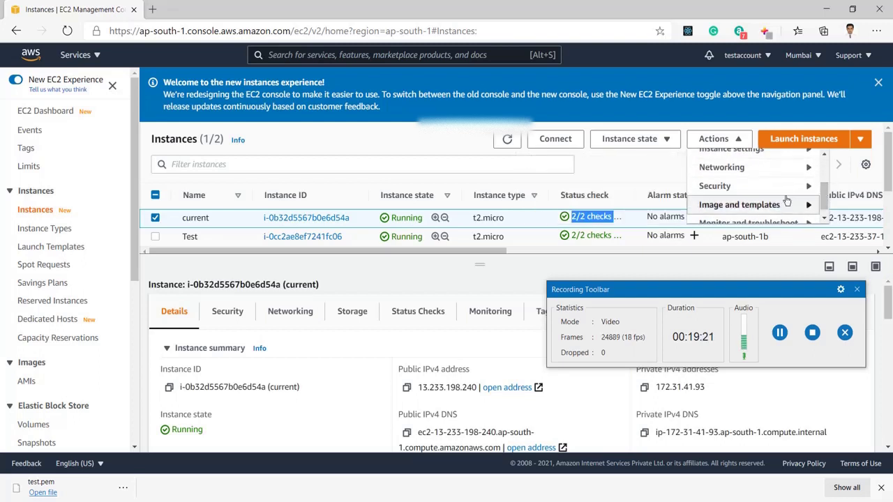
mouse_move(769, 193)
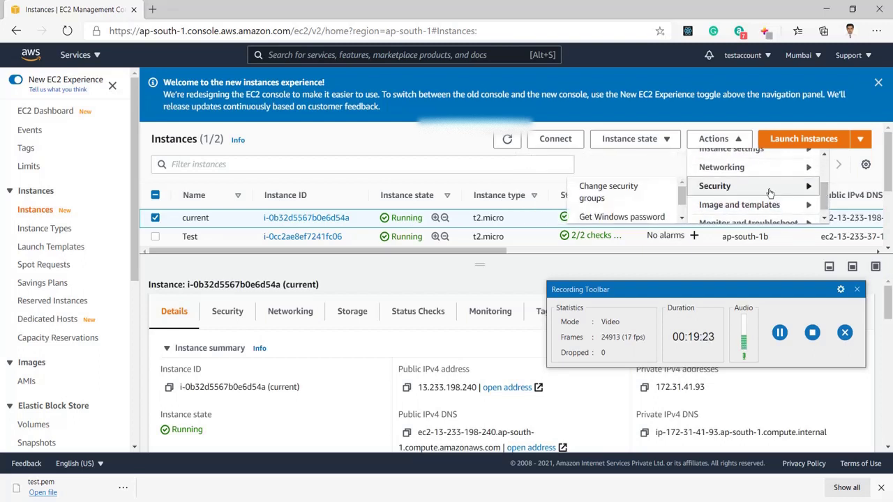
left_click(618, 217)
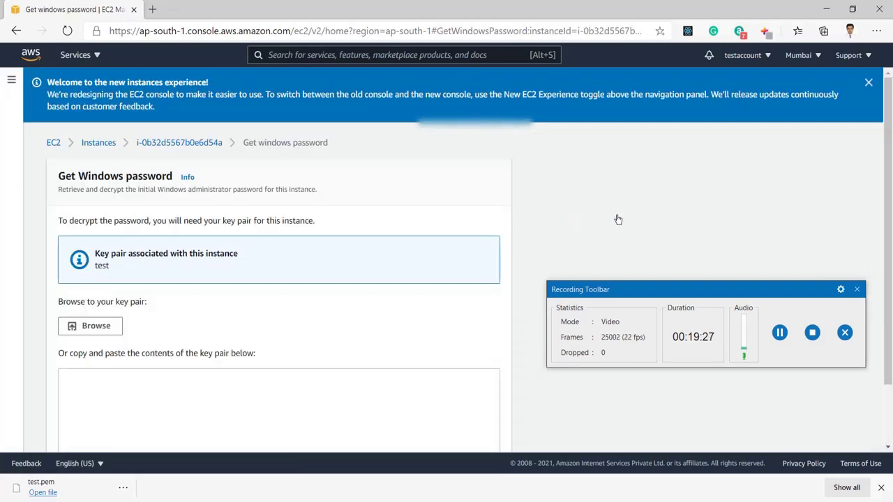
Browse to Downloads and load test.pem into the Get Windows password key pair box
scroll(391, 267, "down", 1)
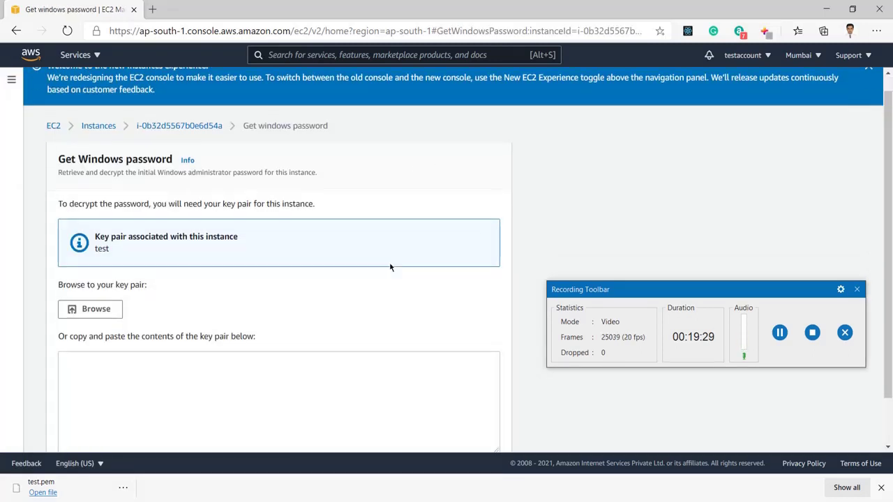
scroll(391, 267, "down", 2)
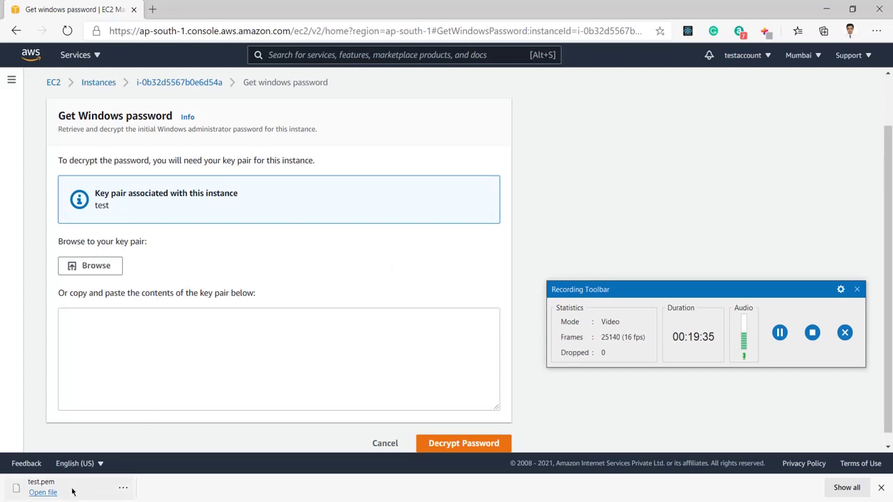
left_click(43, 493)
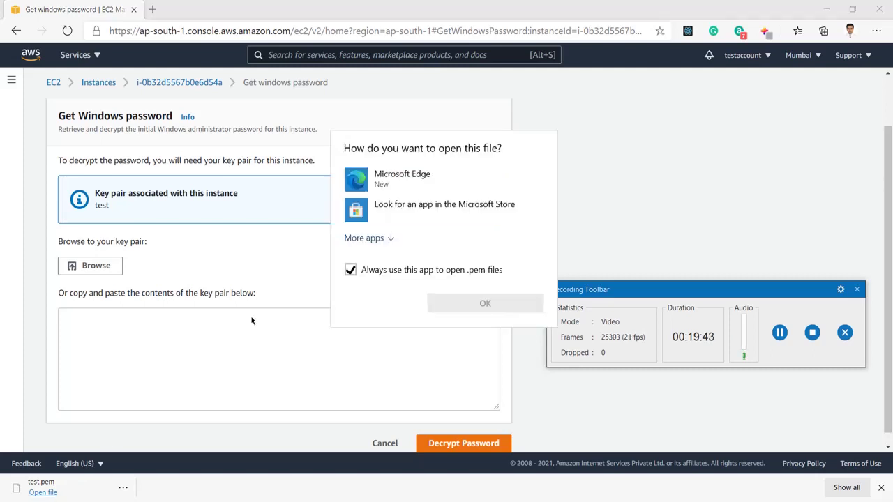
left_click(430, 352)
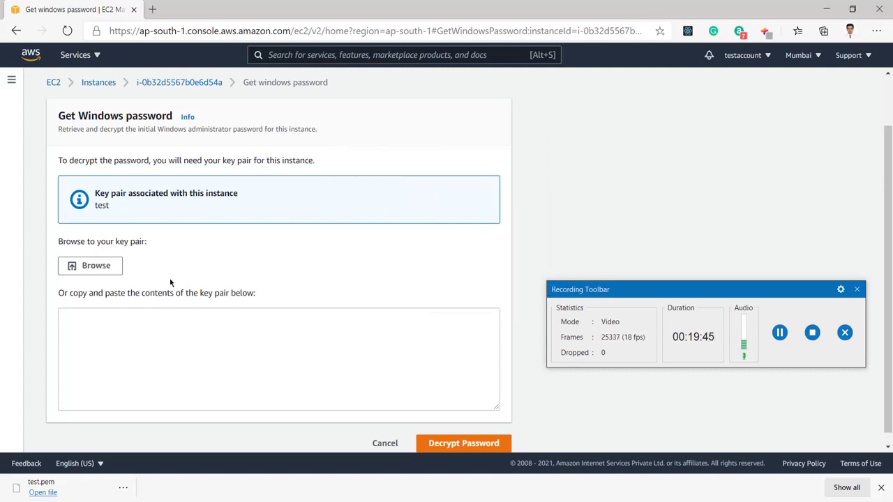
left_click(91, 265)
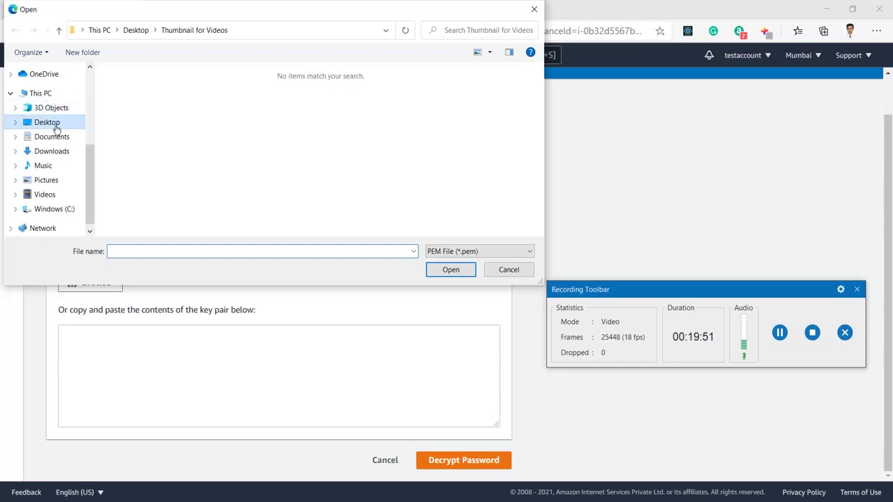
left_click(55, 154)
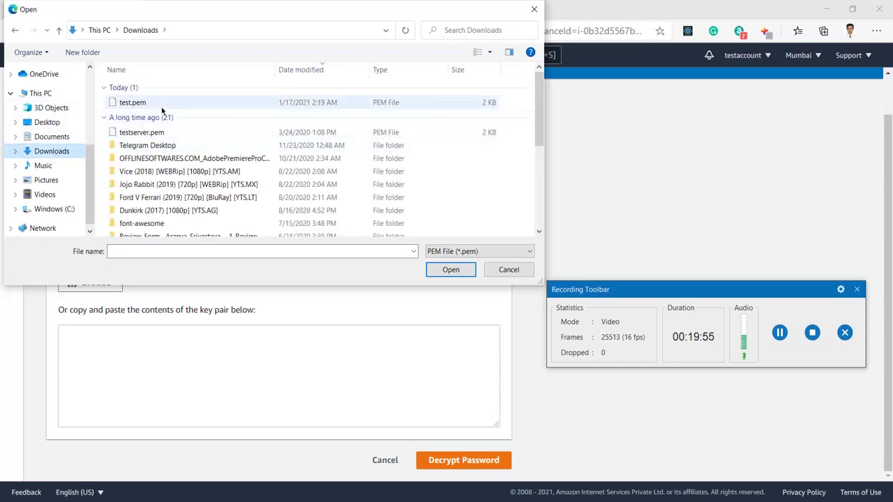
left_click(162, 108)
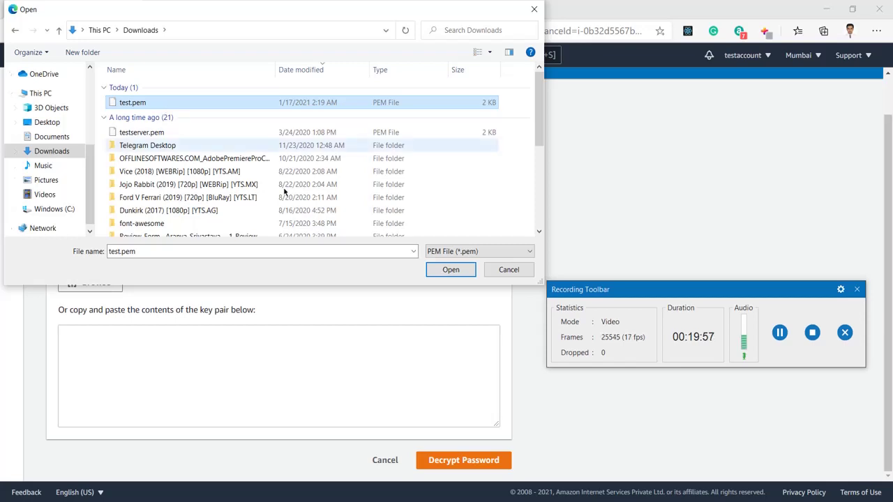
left_click(446, 274)
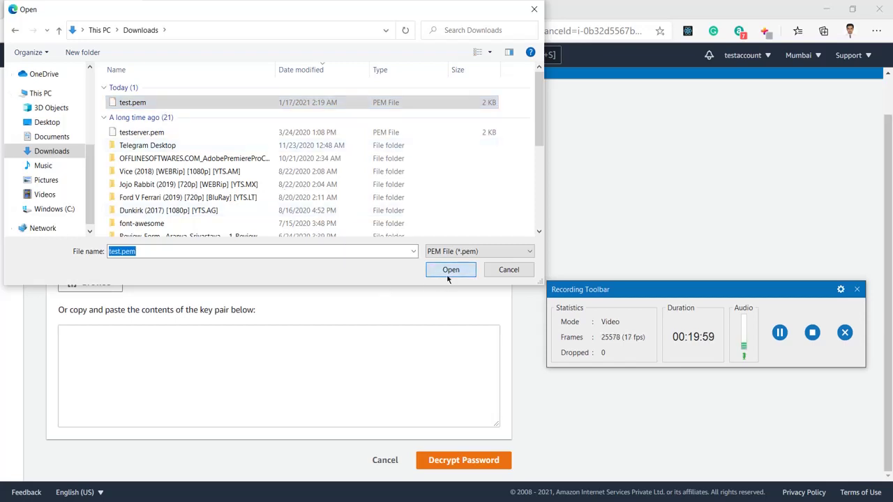
scroll(447, 278, "down", 1)
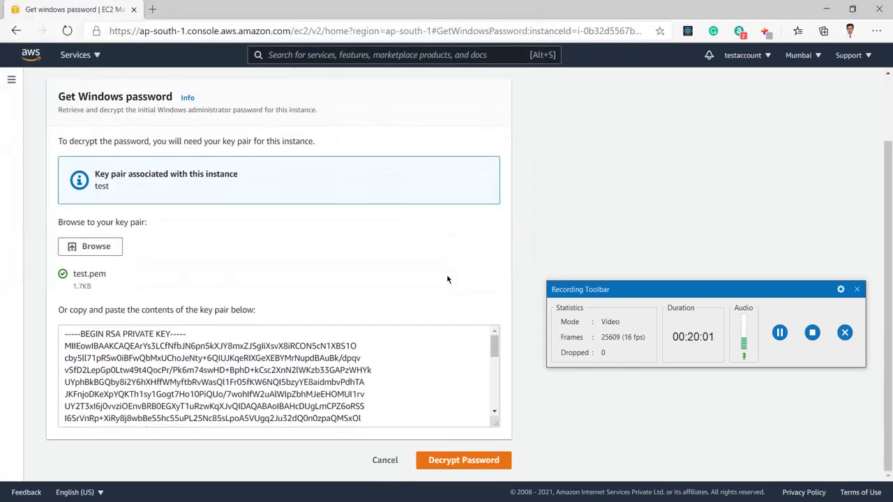
Decrypt the Windows Administrator password for 172.31.41.93 and copy it to the clipboard
left_click(464, 461)
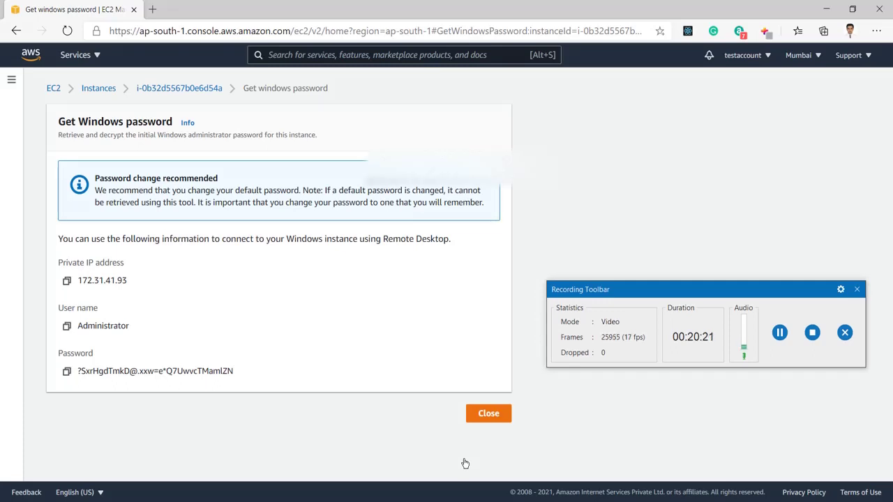
left_click(67, 373)
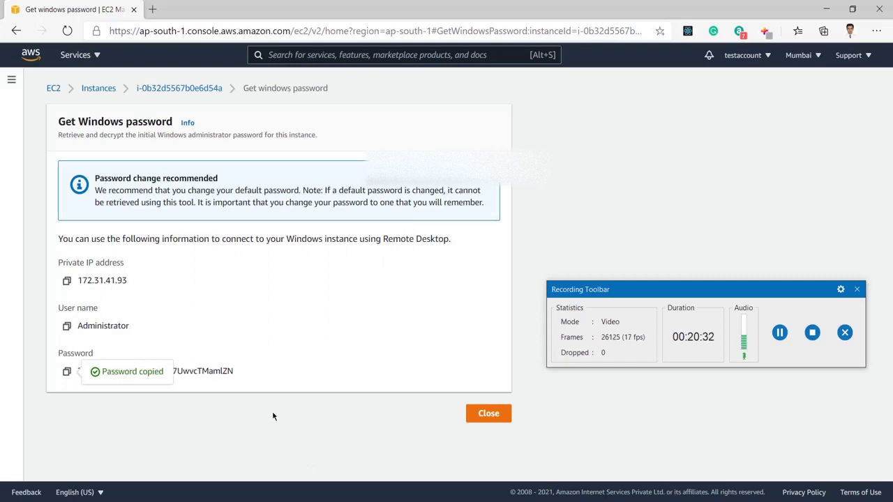
key("super+r")
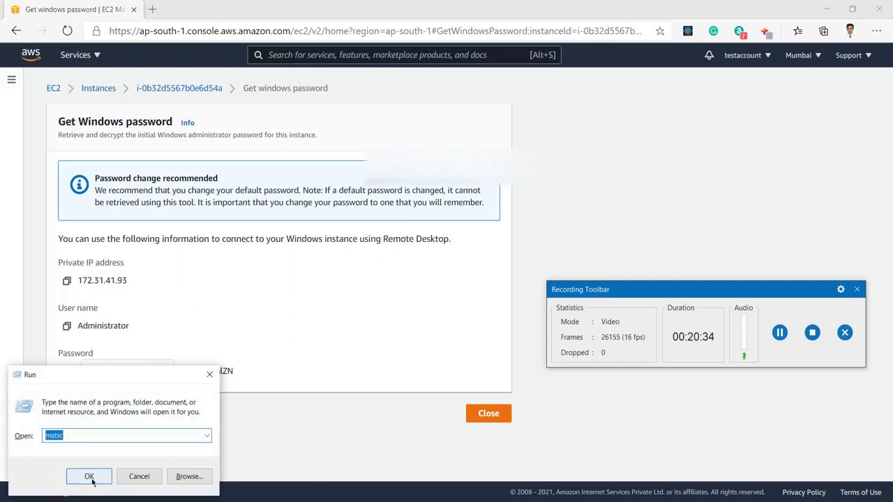
Try a Remote Desktop connection to private IP 172.31.41.93, then dismiss the cannot-connect error
left_click(92, 480)
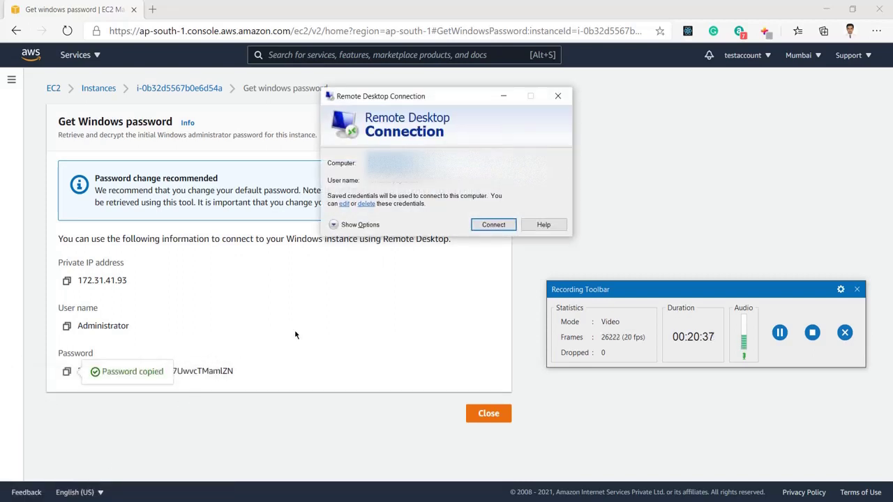
key("ctrl+v")
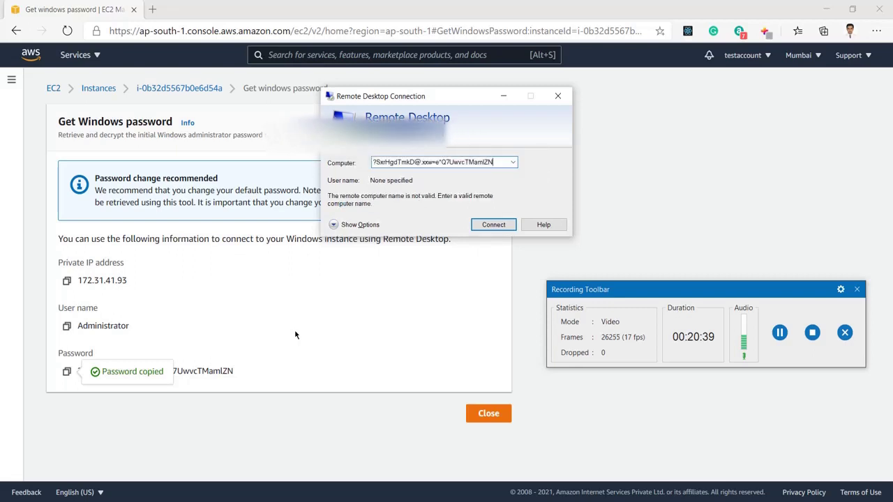
left_click(67, 286)
left_click(67, 281)
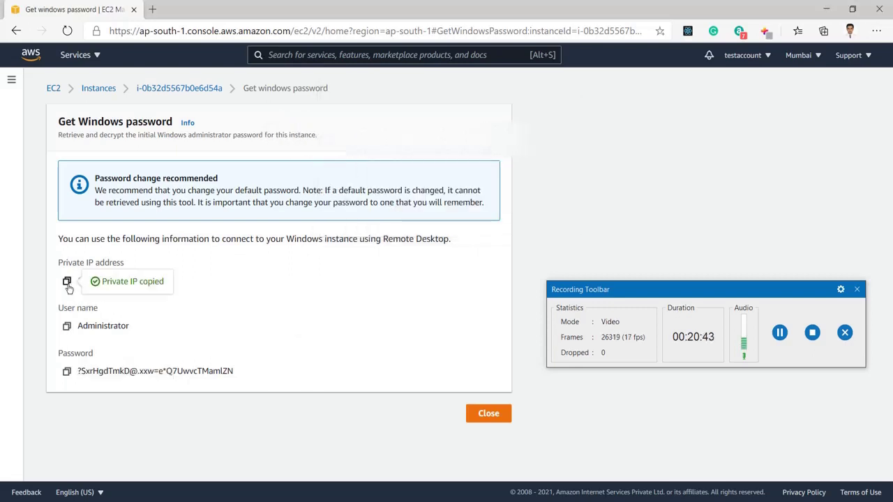
key("alt+Tab")
key("ctrl+v")
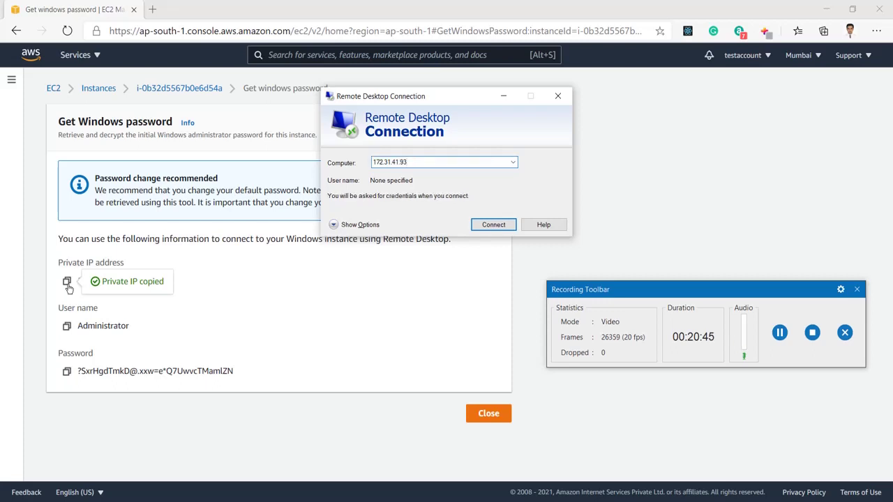
left_click(491, 225)
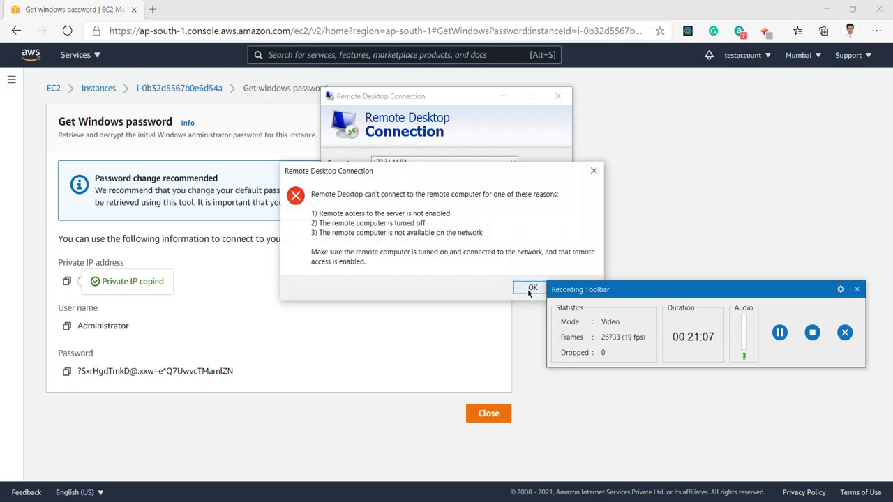
left_click(531, 288)
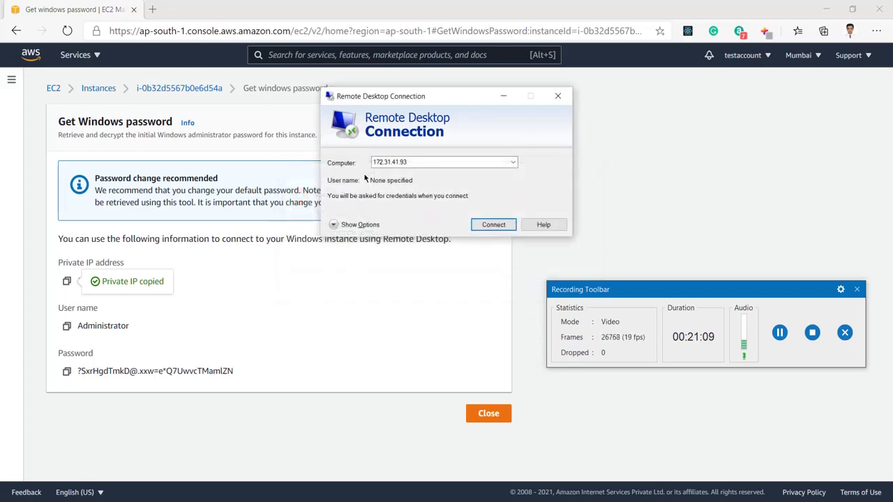
left_click(194, 297)
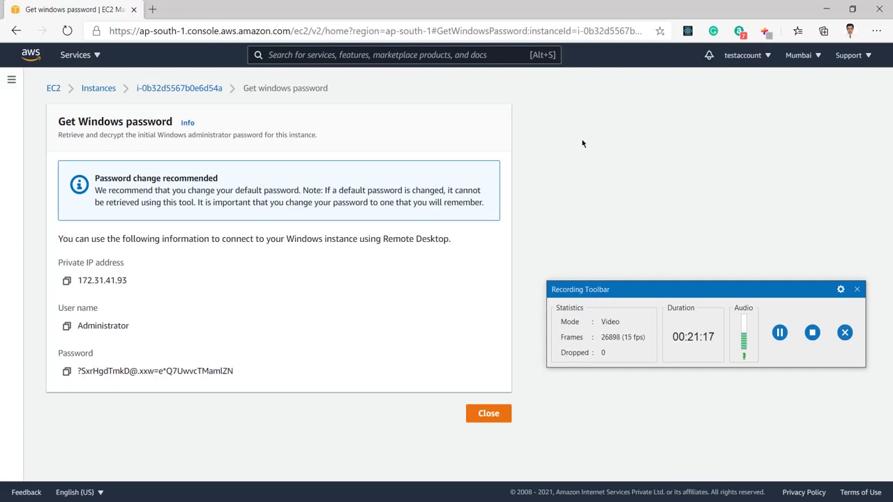
Open the Instances list in a new tab and select the current instance
right_click(94, 90)
left_click(136, 96)
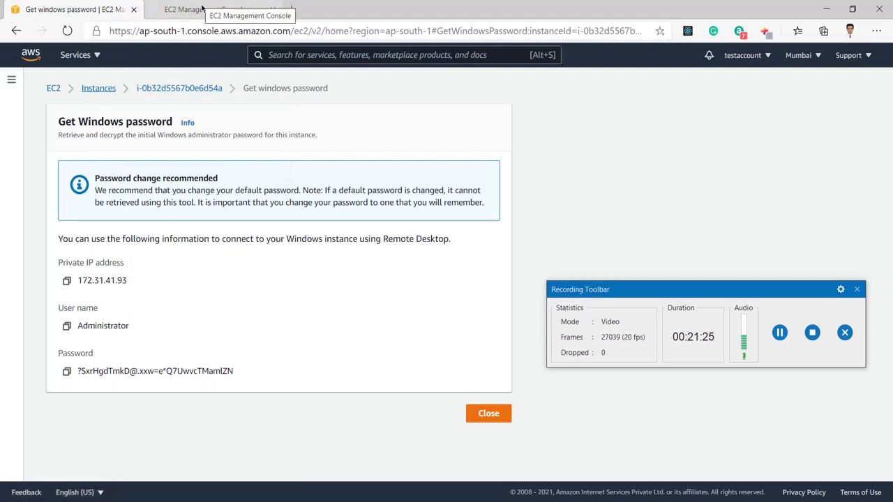
left_click(202, 8)
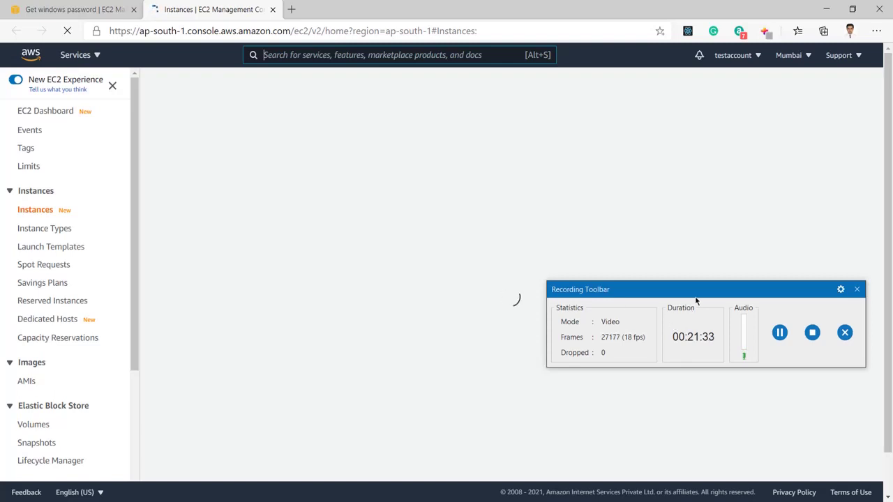
left_click_drag(695, 293, 708, 436)
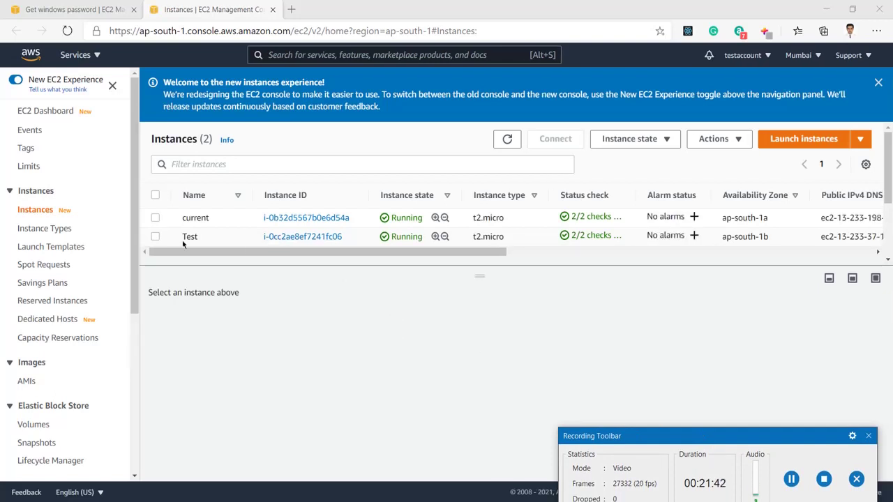
left_click(157, 219)
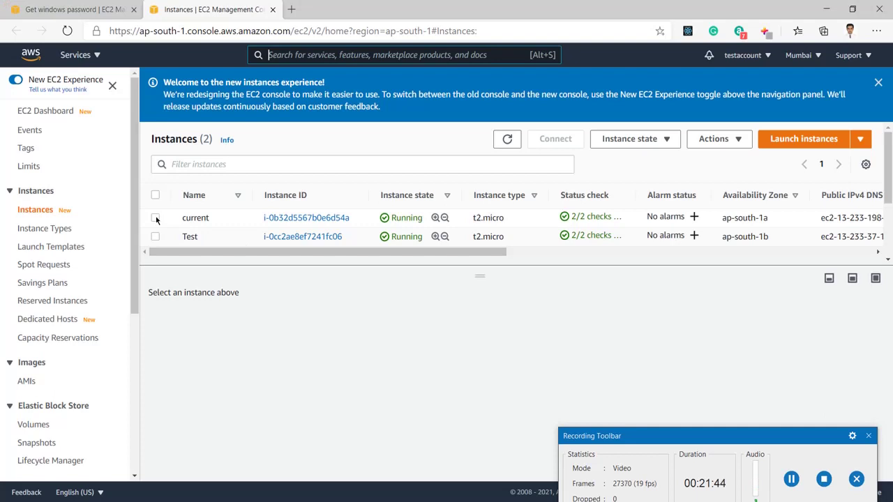
left_click(156, 218)
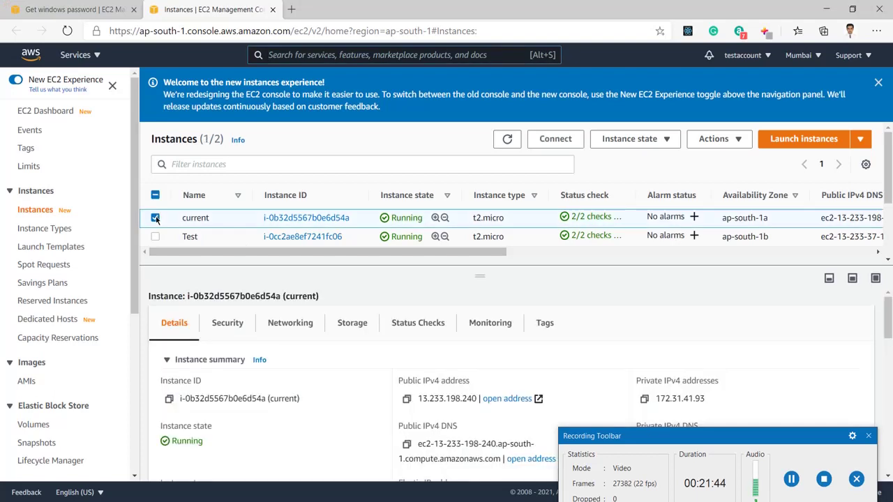
Connect Remote Desktop to the instance's public IP 13.233.198.240
left_click(407, 401)
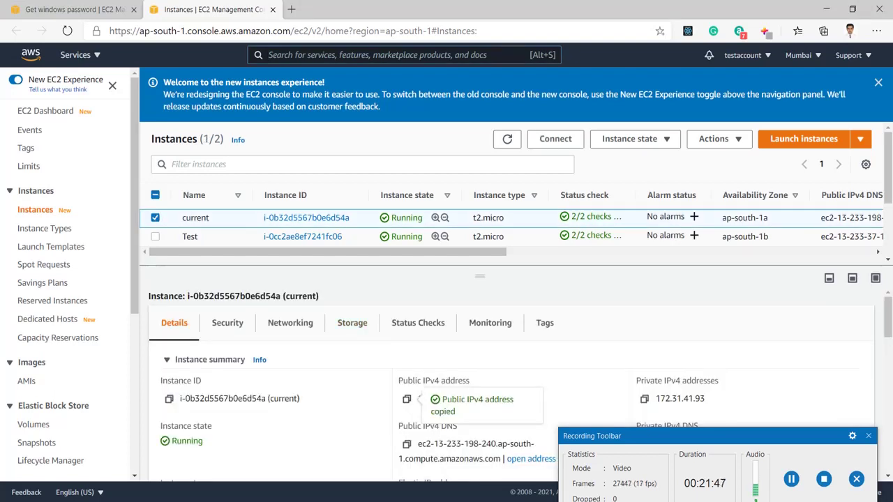
key("alt+Tab")
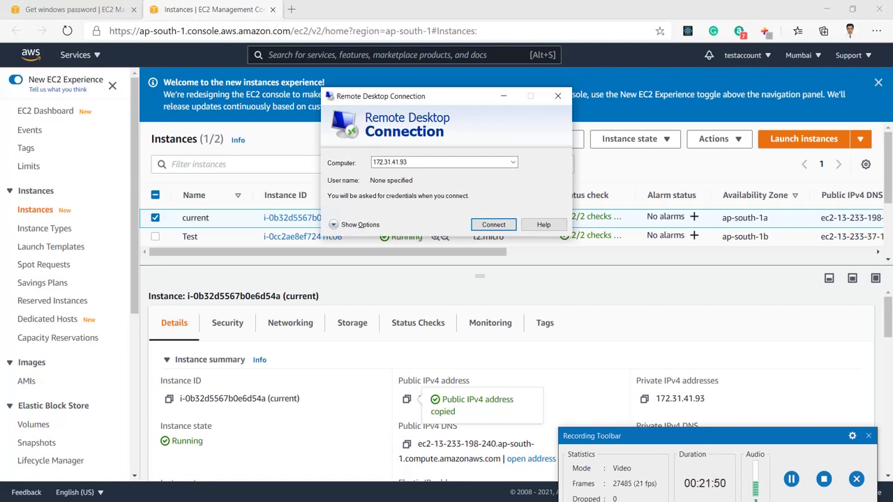
double_click(436, 162)
key("ctrl+v")
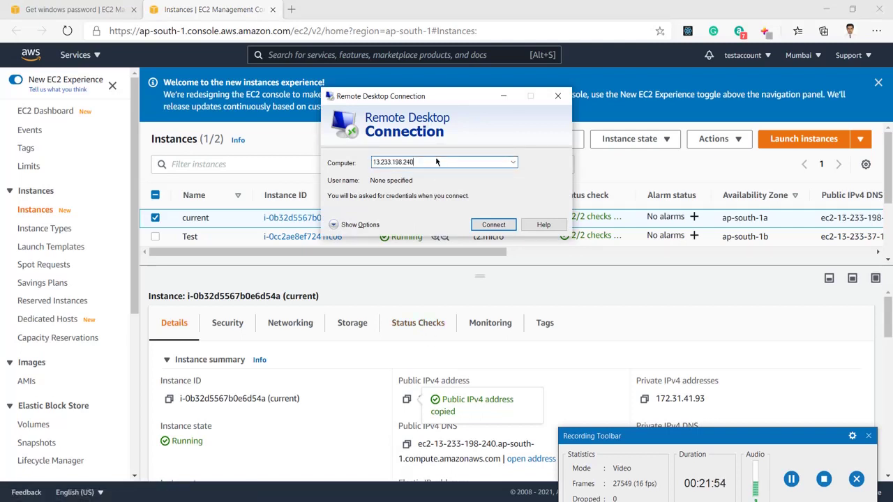
left_click(492, 224)
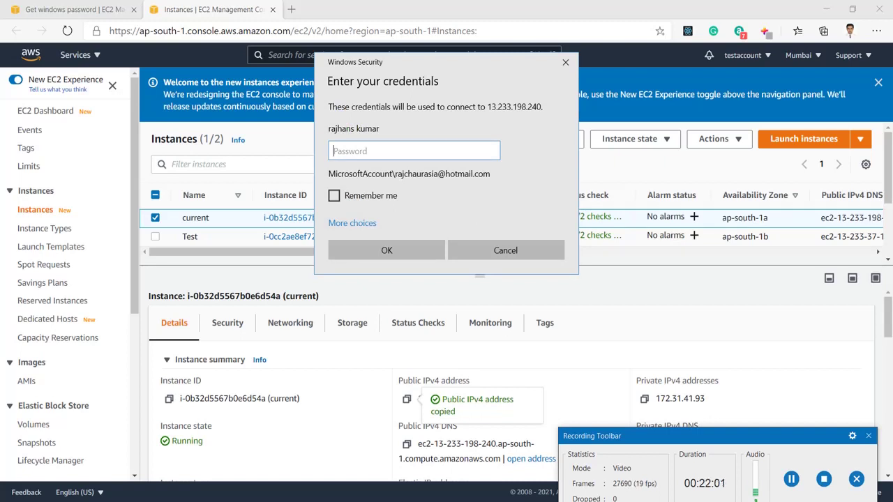
Enter the copied administrator password in the Windows Security prompt and submit it
mouse_move(395, 501)
left_click(66, 9)
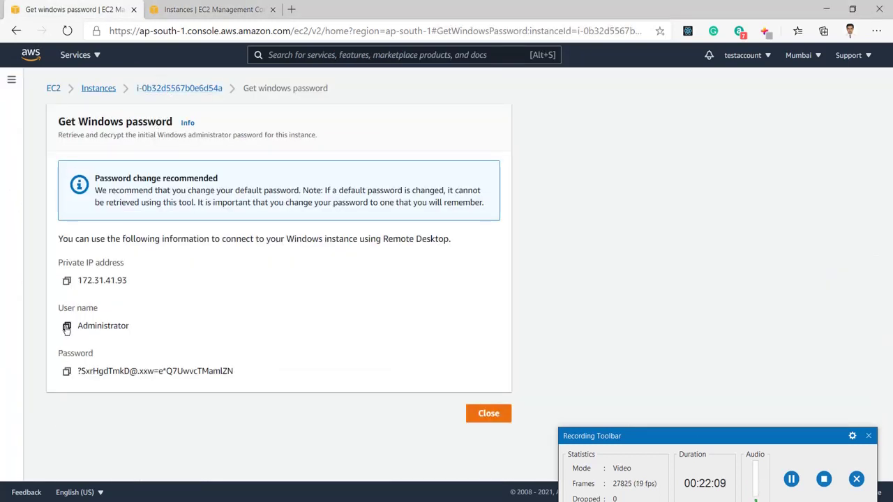
left_click(67, 372)
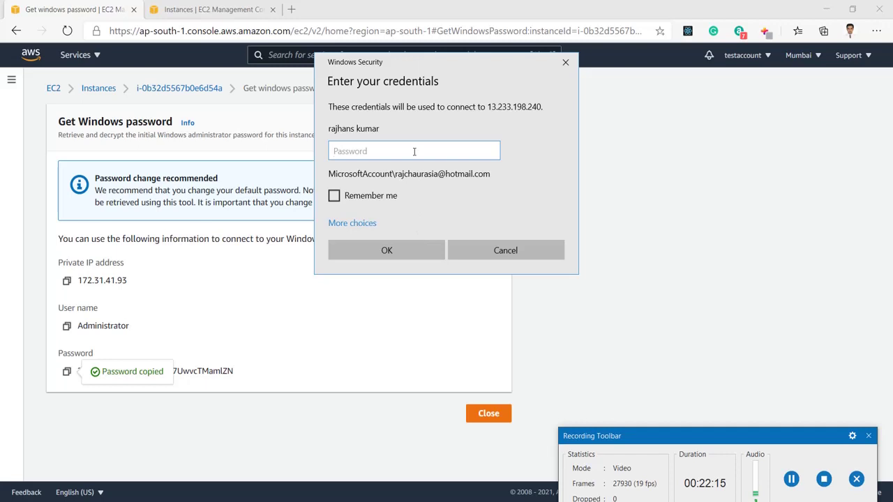
key("ctrl+v")
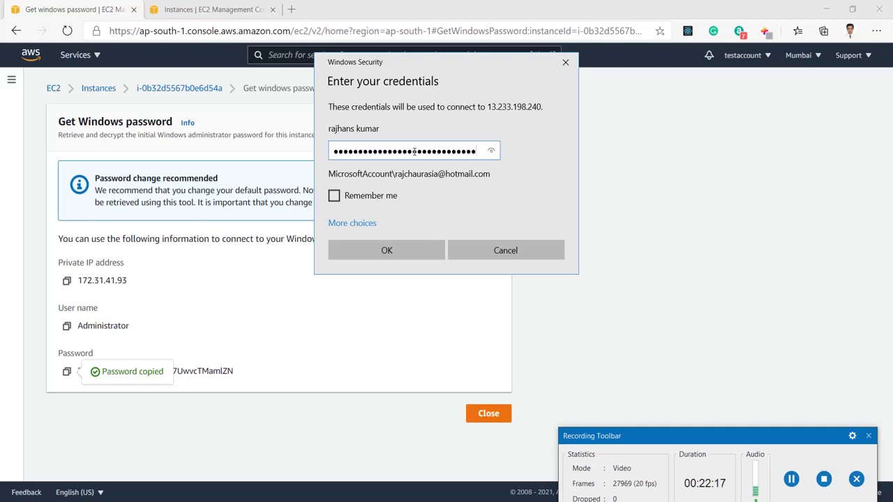
left_click(384, 250)
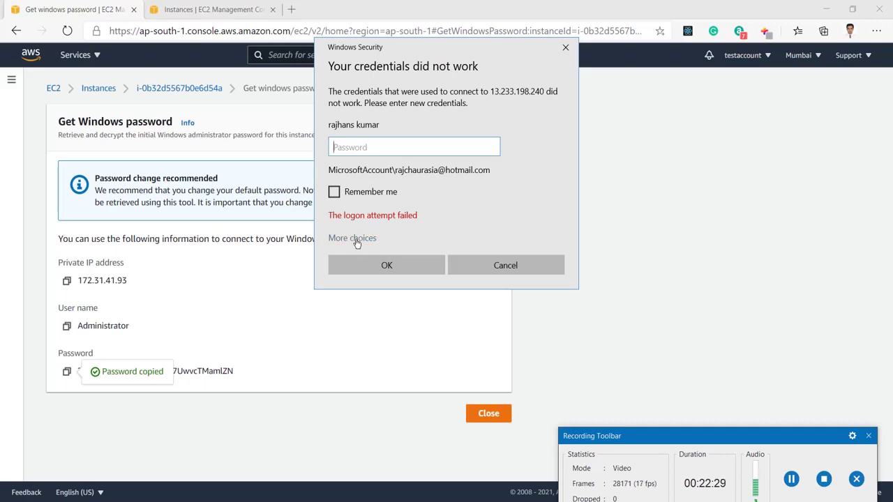
Switch to a different account and enter the user name Administrator
left_click(357, 240)
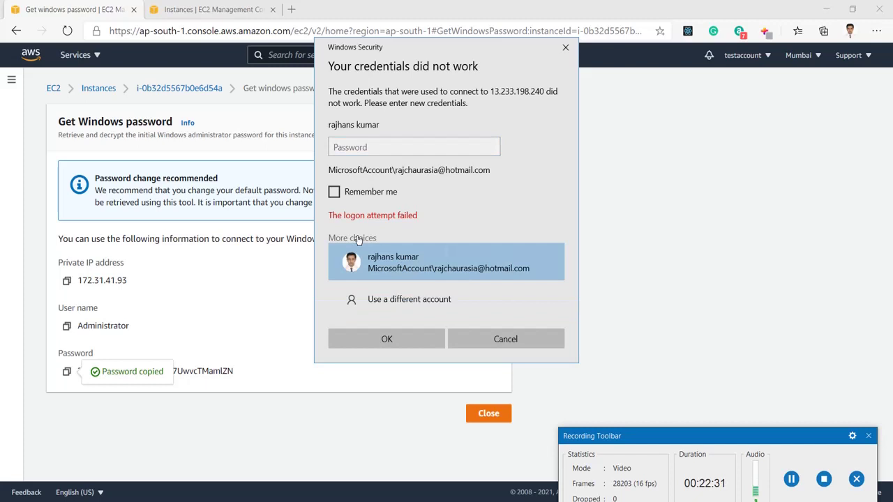
left_click(399, 300)
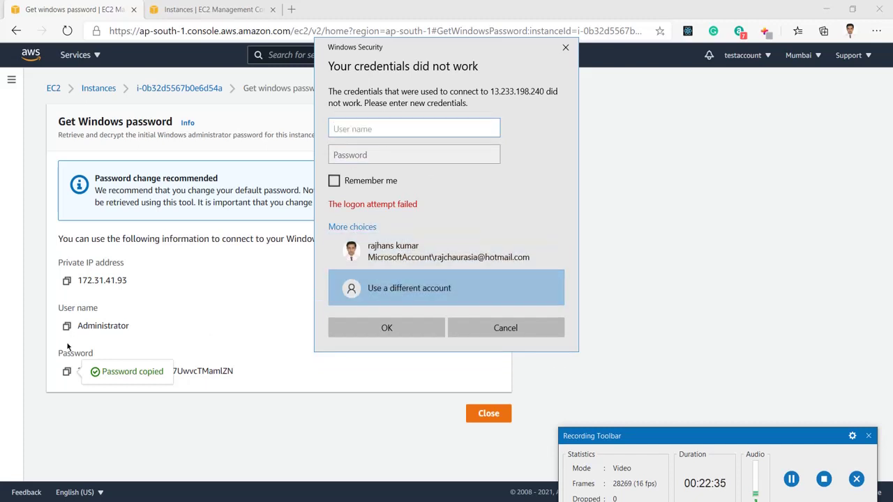
left_click(66, 325)
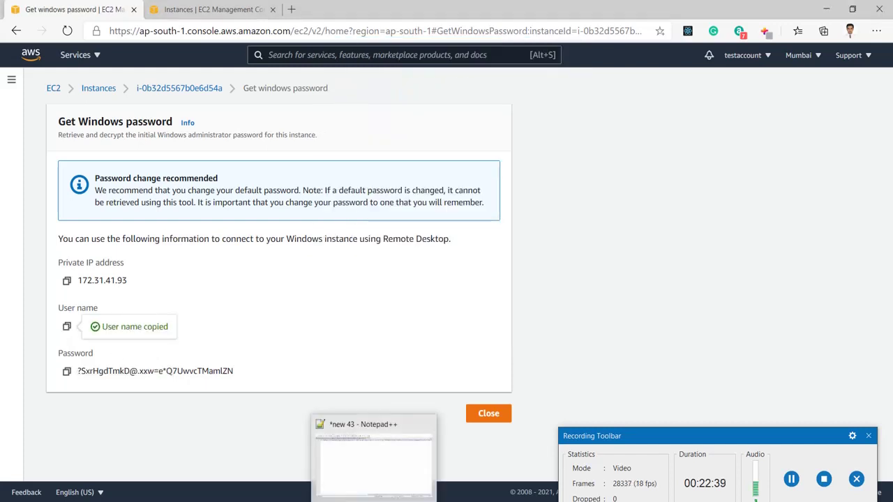
left_click(394, 499)
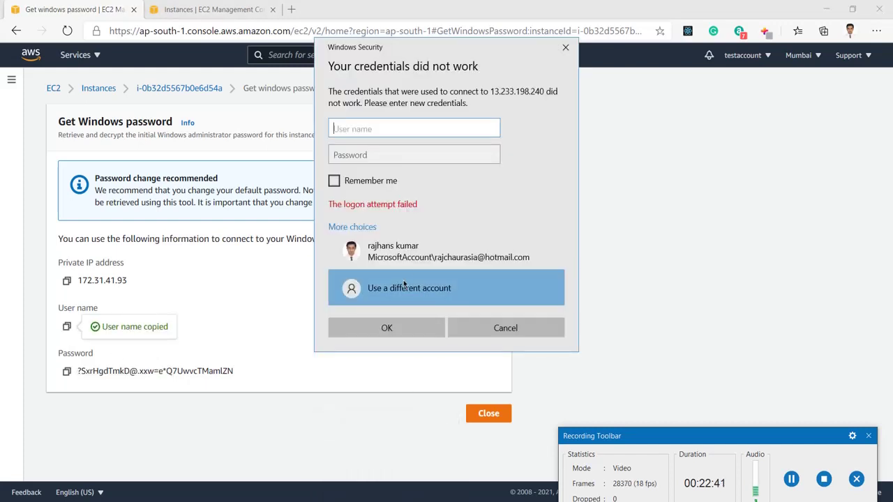
key("ctrl+v")
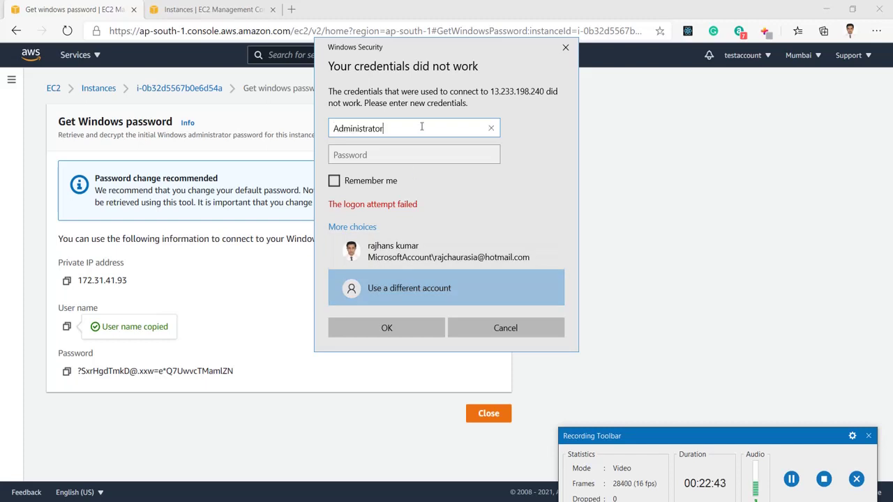
left_click(422, 150)
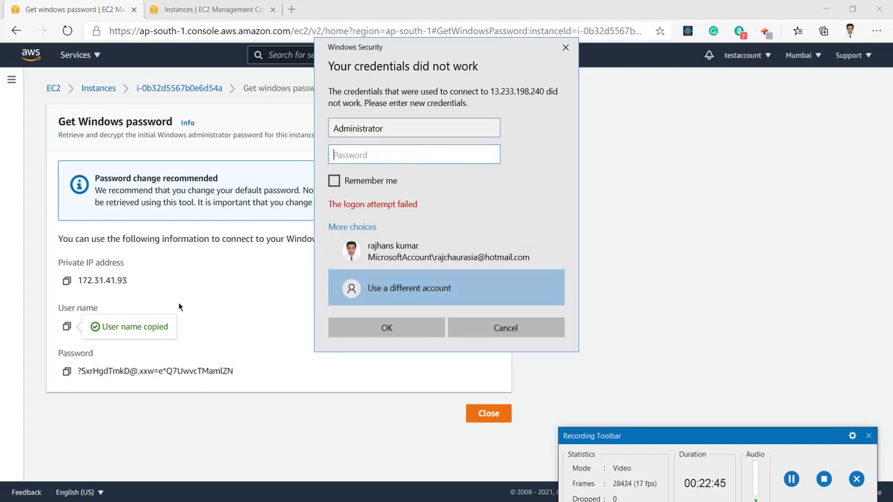
Enter the administrator password, sign in, and accept the unverified certificate
left_click(69, 374)
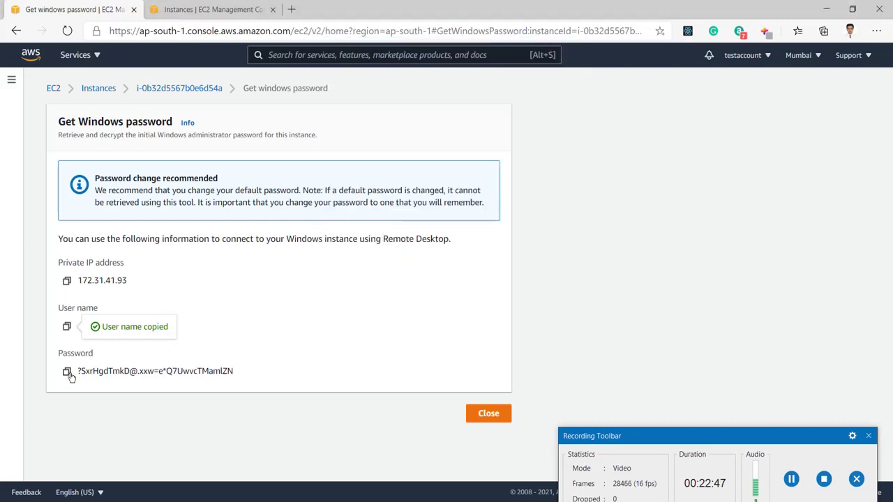
left_click(68, 373)
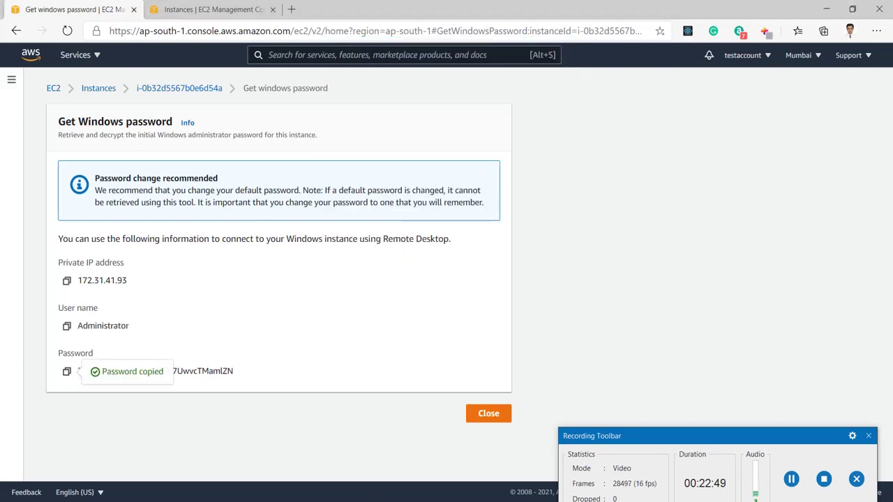
key("alt+Tab")
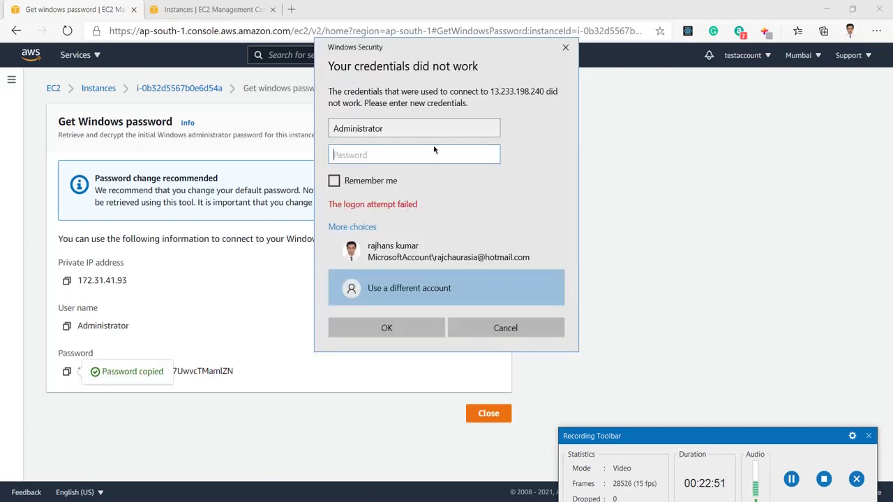
key("ctrl+v")
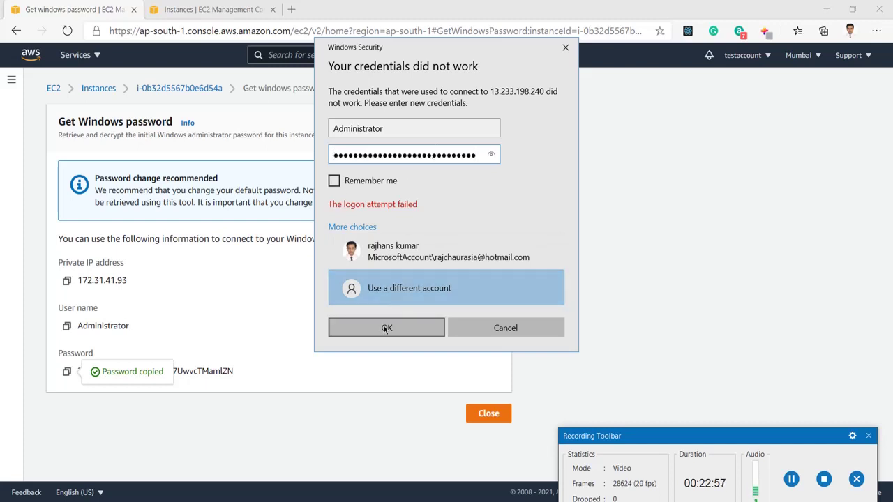
left_click(385, 329)
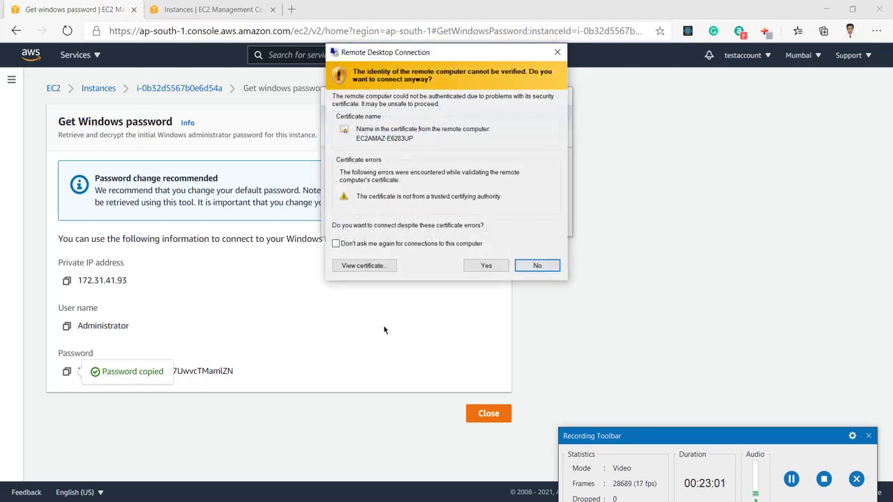
left_click(484, 266)
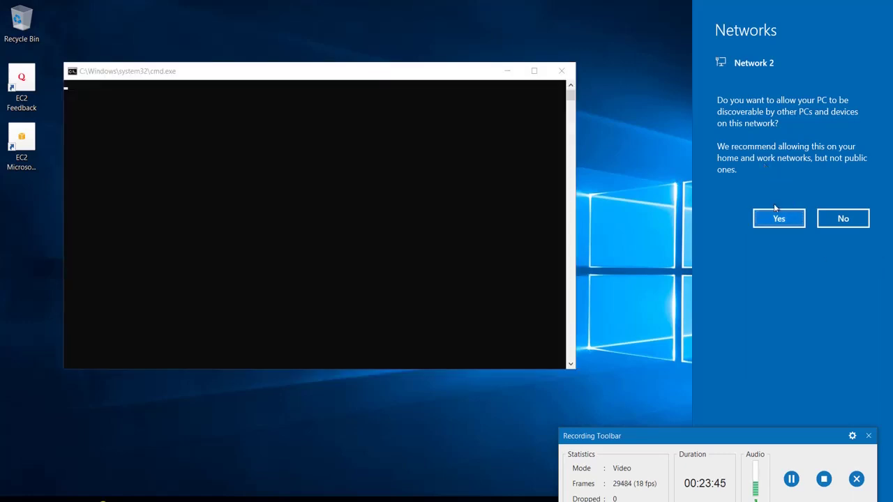
Allow network discovery and refresh the desktop to show BGInfo details (t2.micro, ap-south-1a, 1024 MB)
left_click(776, 221)
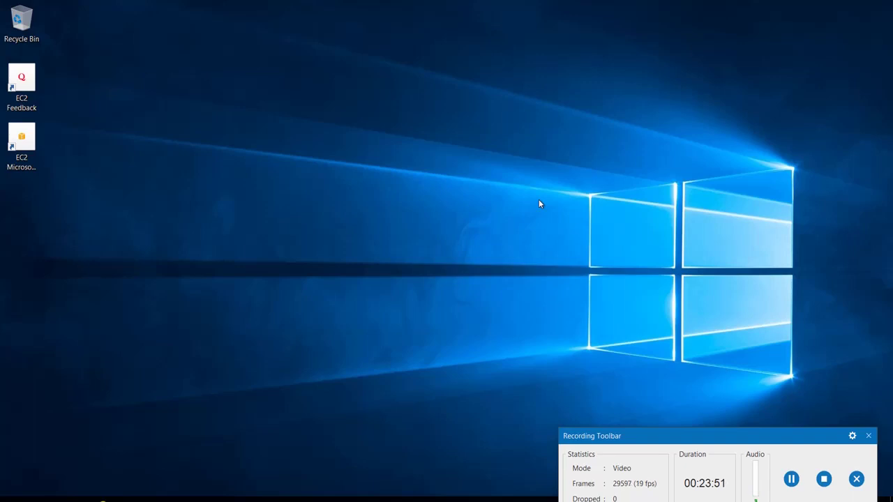
right_click(324, 176)
left_click(389, 213)
right_click(437, 147)
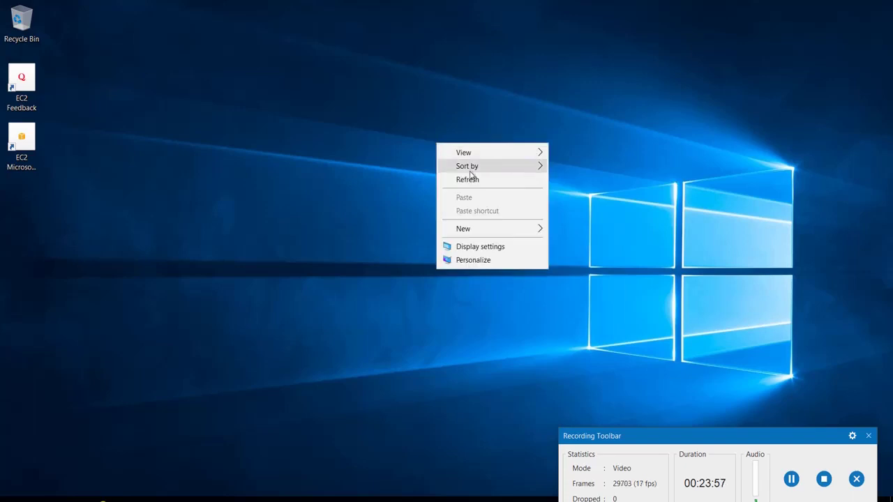
left_click(475, 180)
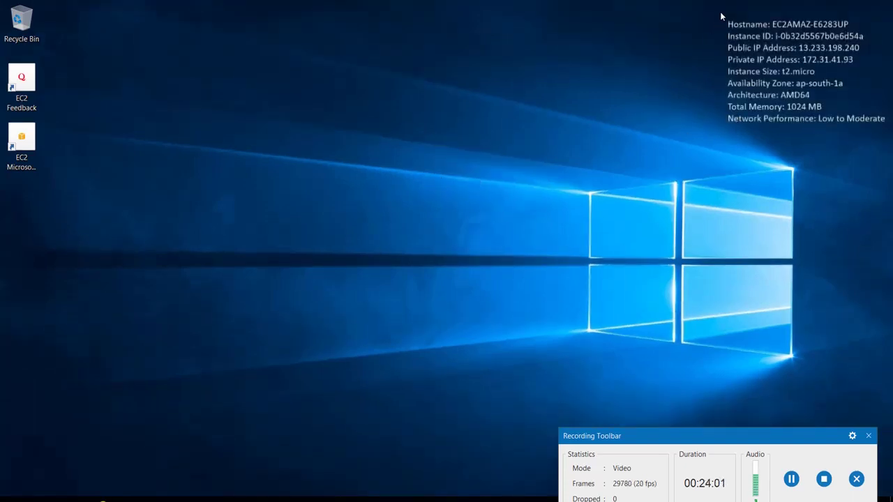
left_click_drag(720, 11, 892, 134)
Open Server Manager and stop the Windows Admin Center prompt from showing again
left_click(14, 498)
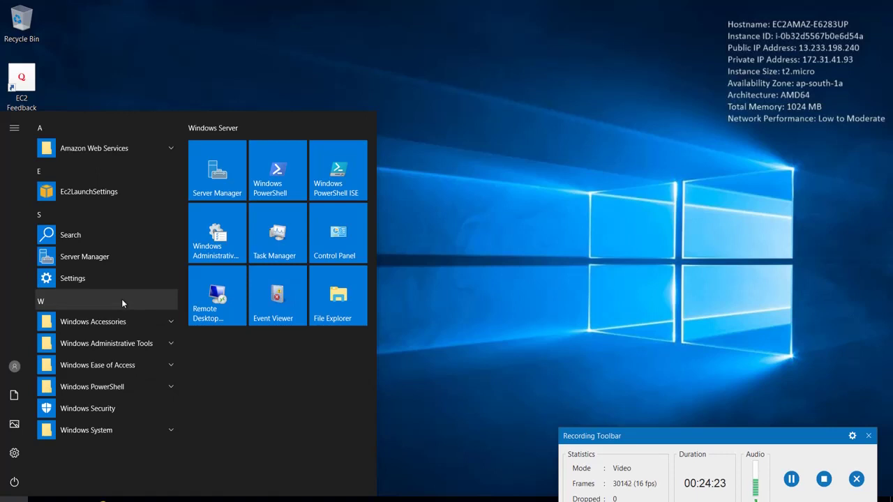
left_click(223, 168)
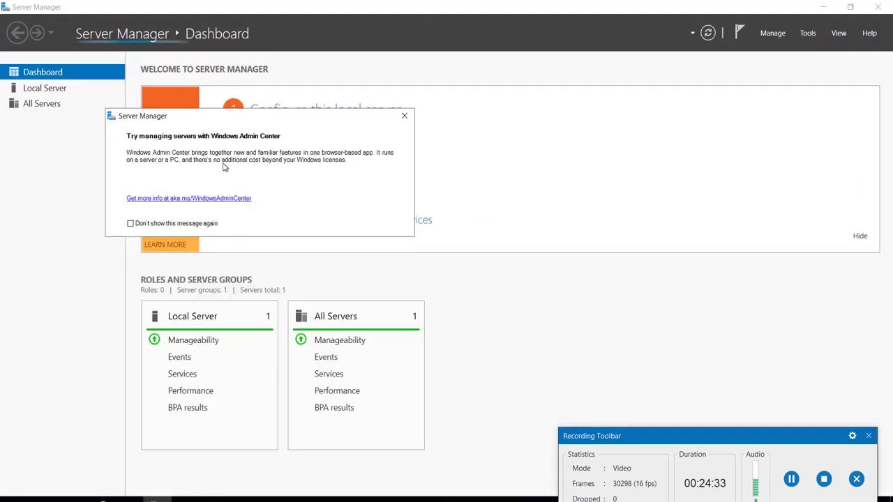
left_click(133, 224)
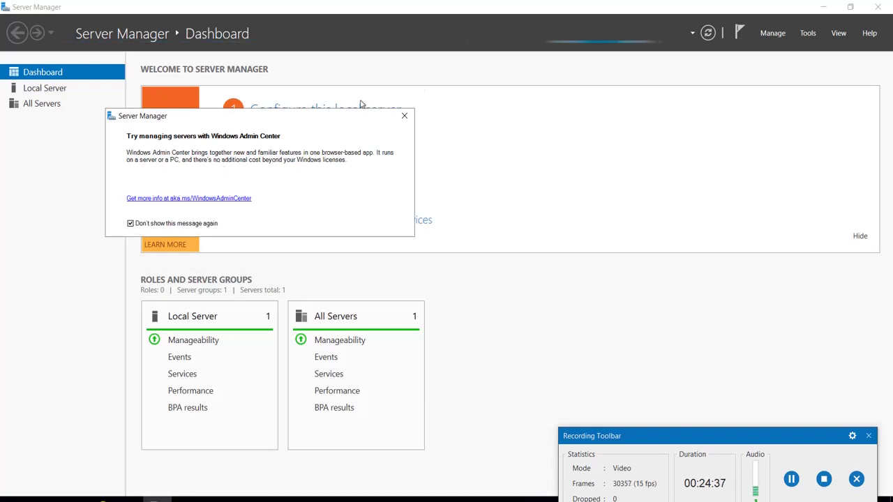
left_click(405, 115)
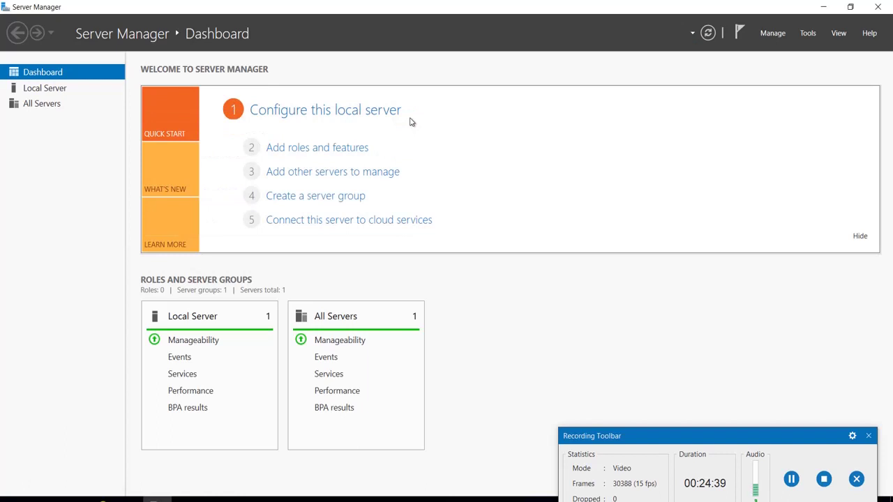
Launch the Add Roles and Features Wizard once inventory collection finishes
left_click(325, 154)
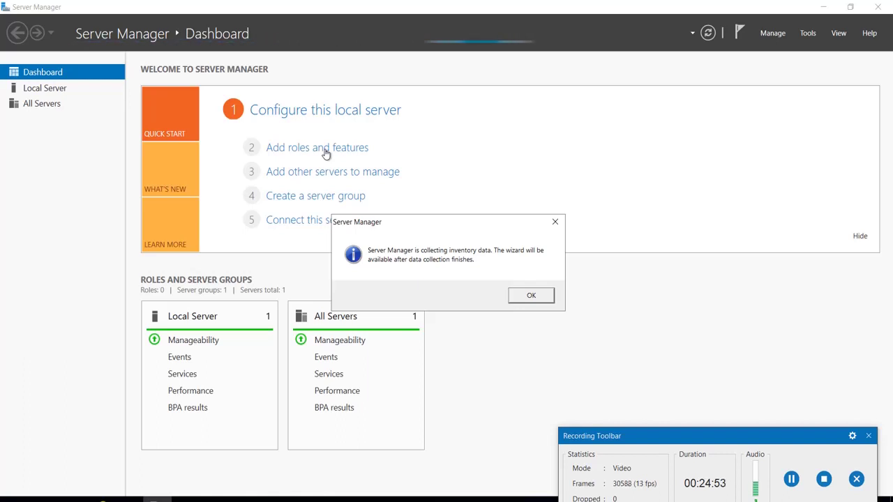
left_click(530, 296)
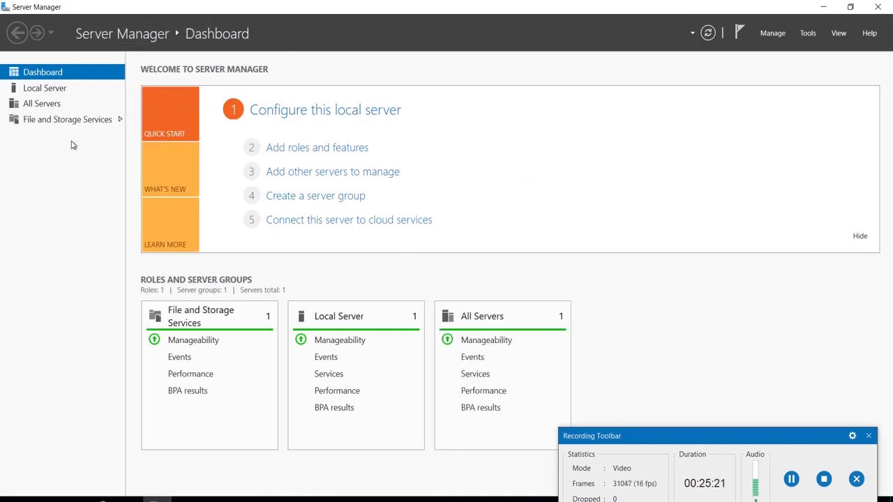
left_click(323, 154)
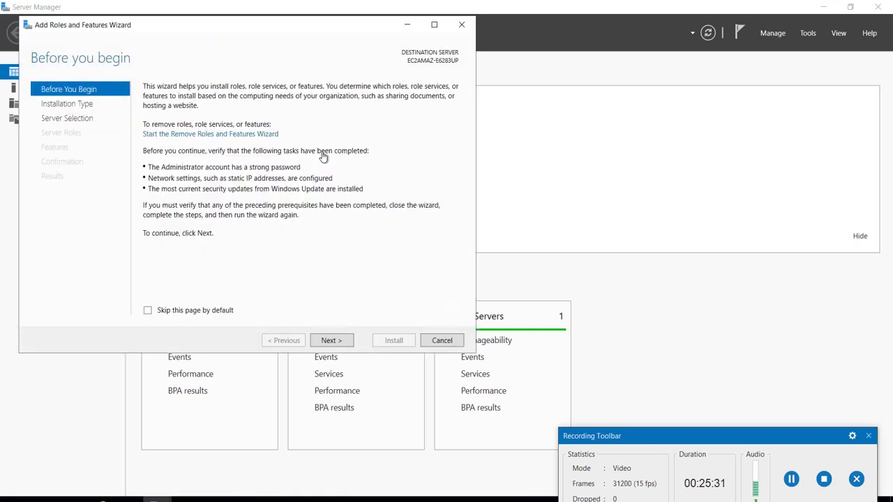
Keep role-based installation on the local server through the first wizard pages
left_click(332, 342)
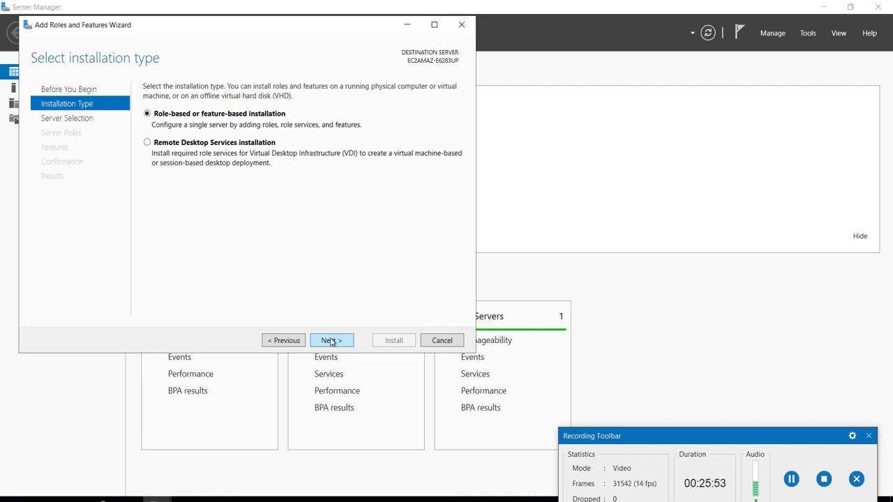
left_click(332, 341)
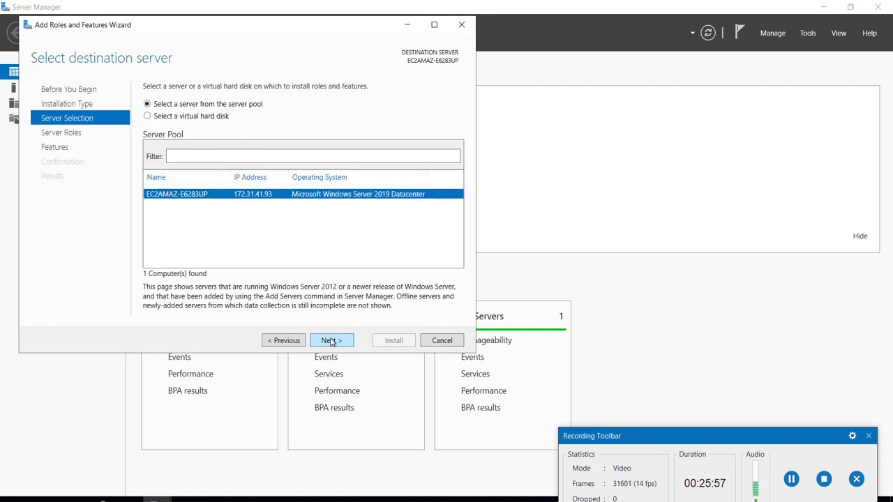
left_click(332, 341)
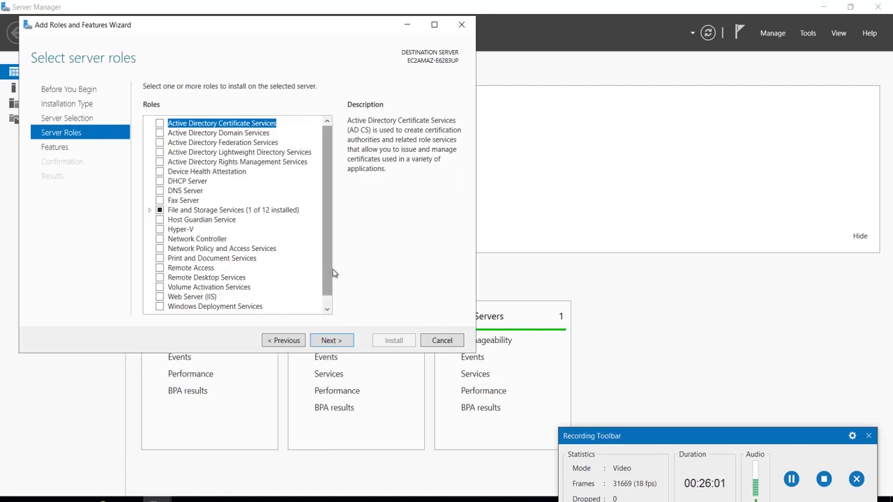
Select the Web Server (IIS) role with its management tools and continue
left_click_drag(324, 234, 325, 289)
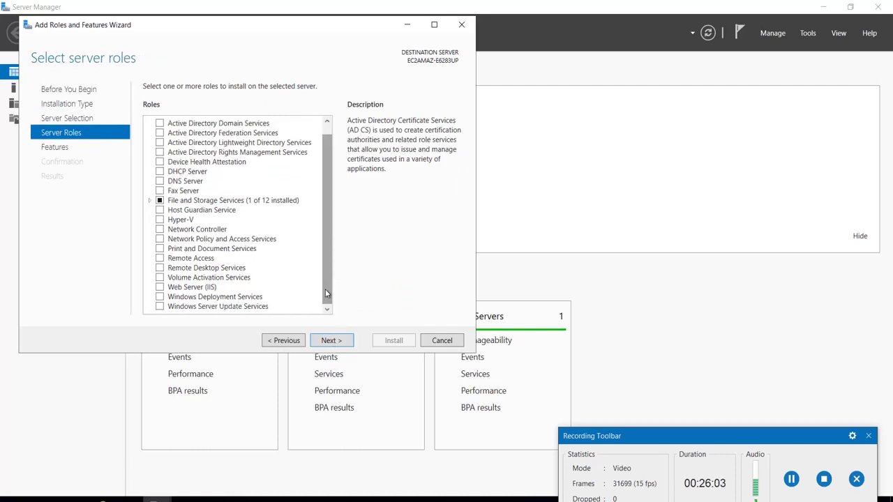
left_click(160, 287)
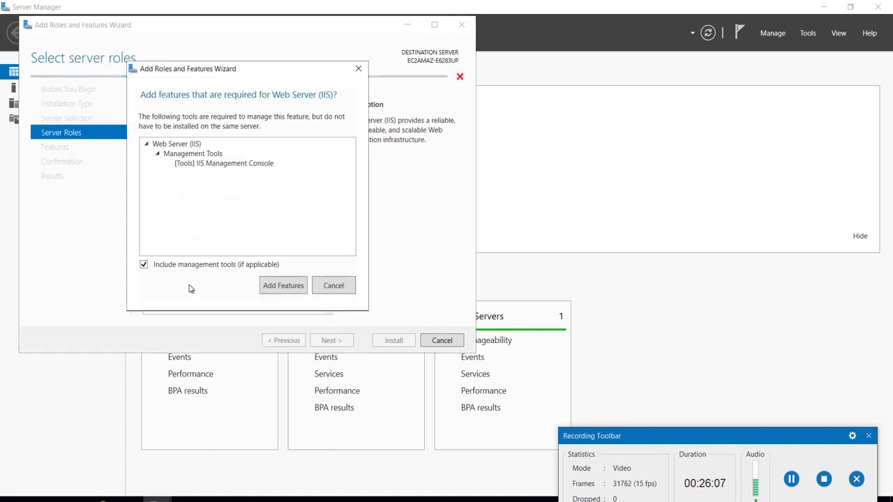
left_click(283, 287)
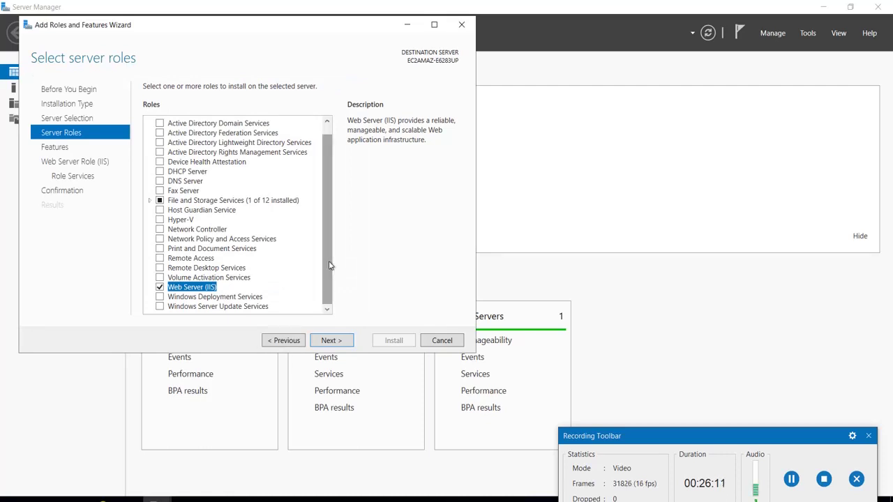
mouse_move(331, 265)
left_mouse_down()
mouse_move(324, 172)
mouse_move(325, 258)
left_mouse_up()
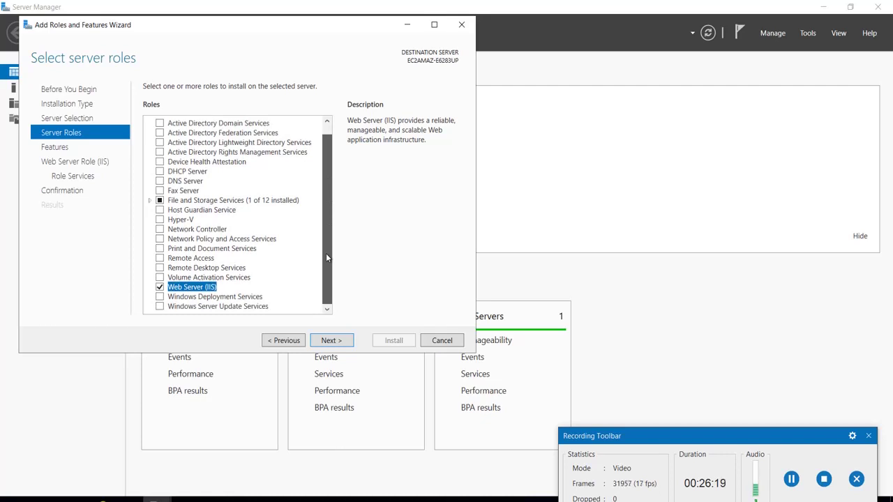
mouse_move(326, 258)
left_mouse_down()
mouse_move(319, 169)
mouse_move(318, 249)
left_mouse_up()
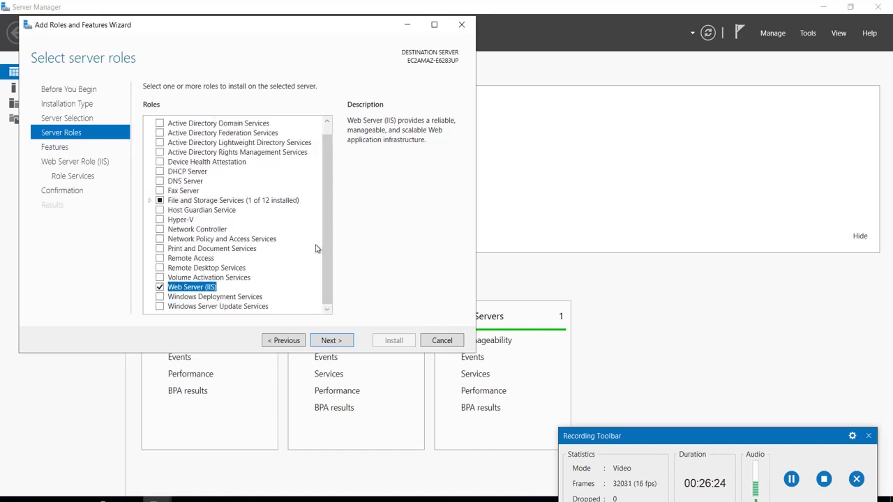
left_click(330, 340)
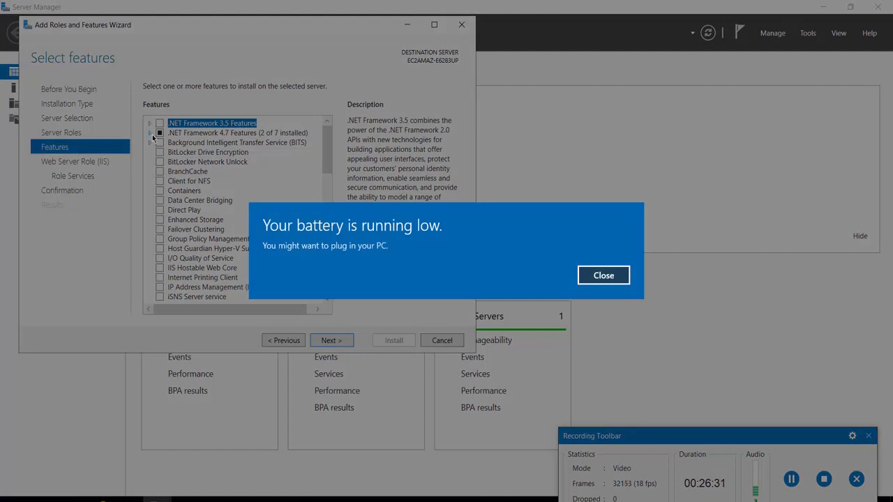
Expand and collapse .NET Framework 4.7 Features and WCF Services to inspect them
left_click(594, 276)
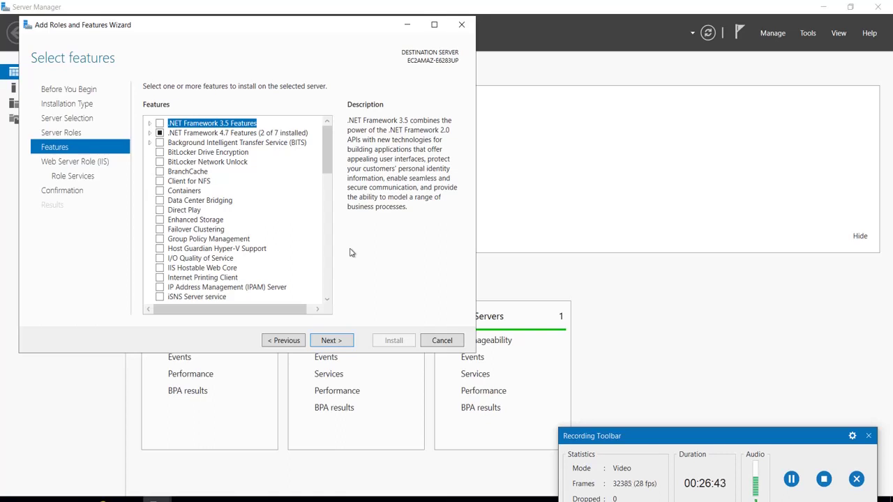
left_click(151, 132)
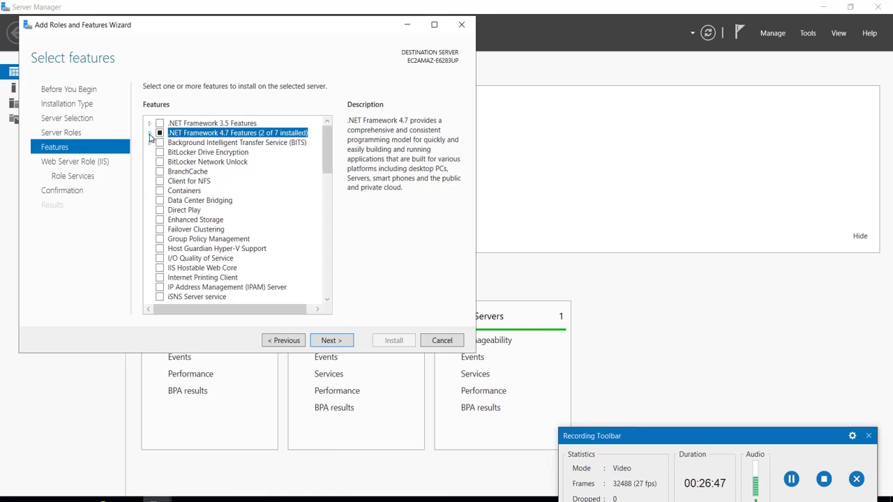
left_click(149, 133)
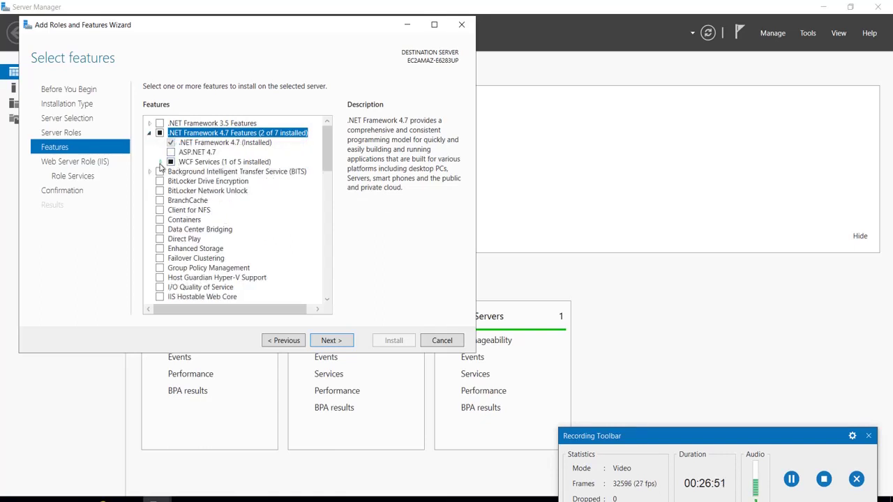
left_click(161, 164)
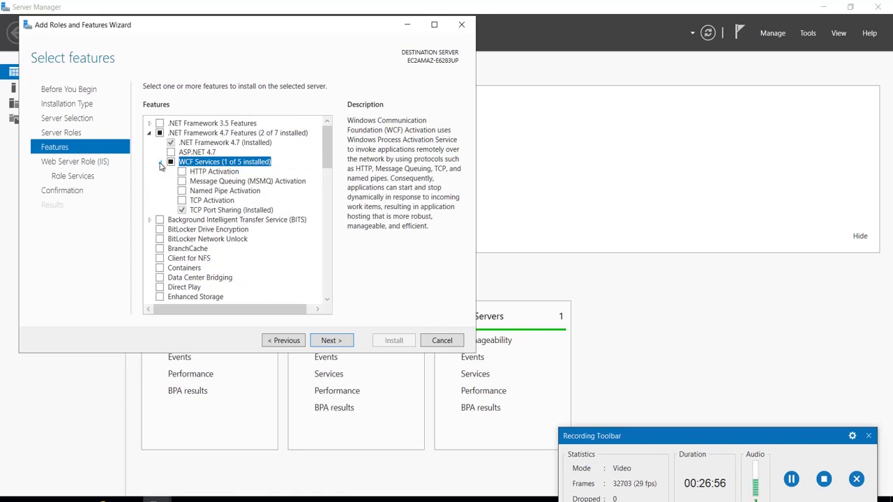
left_click(160, 163)
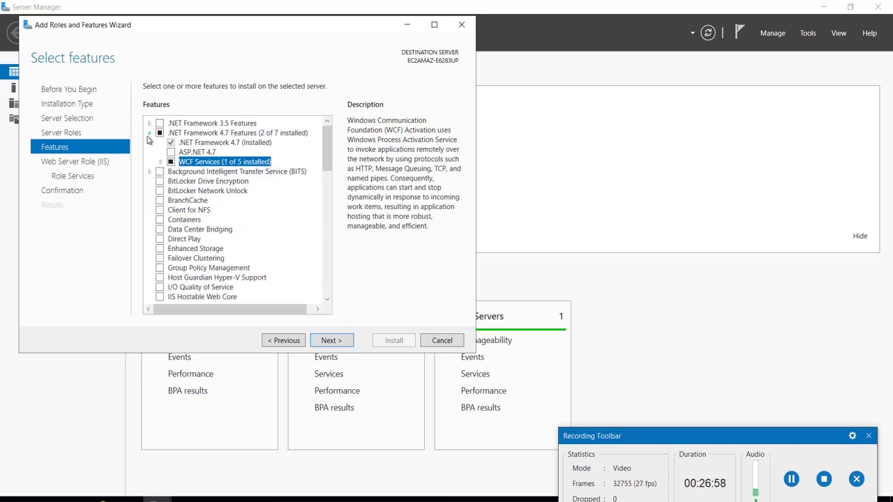
left_click(149, 132)
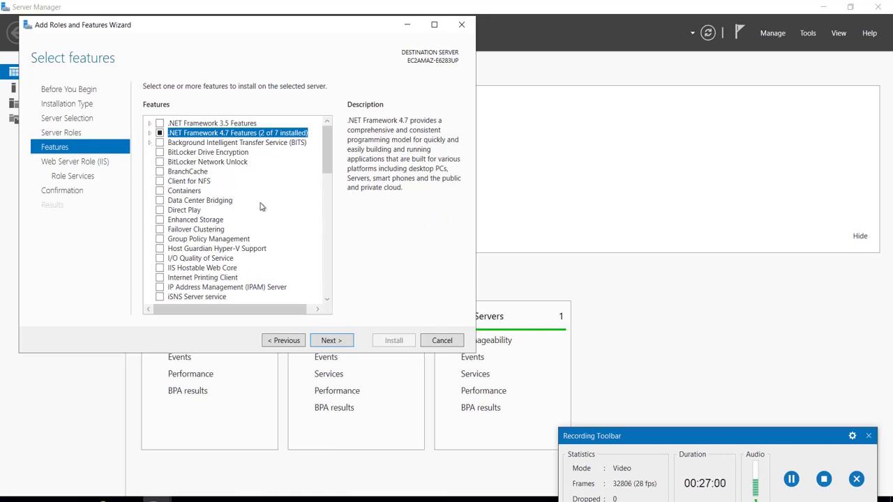
Scroll through the features list and continue without adding any features
scroll(261, 207, "down", 15)
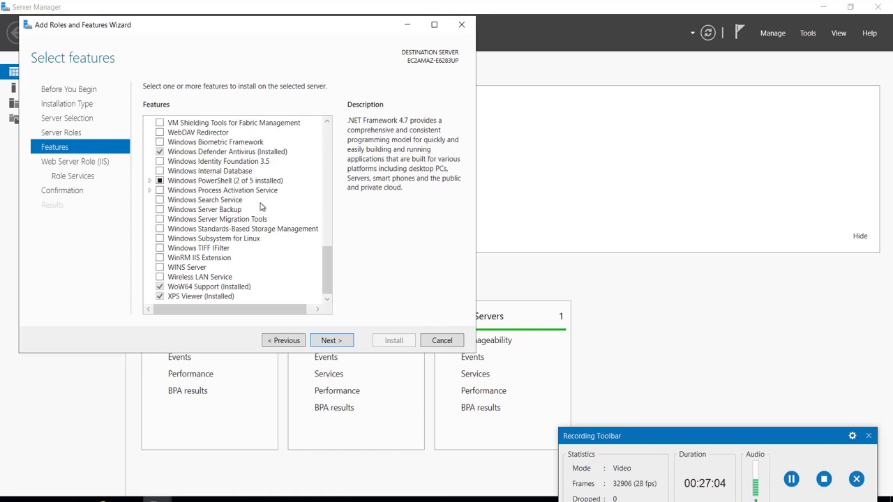
scroll(260, 206, "up", 10)
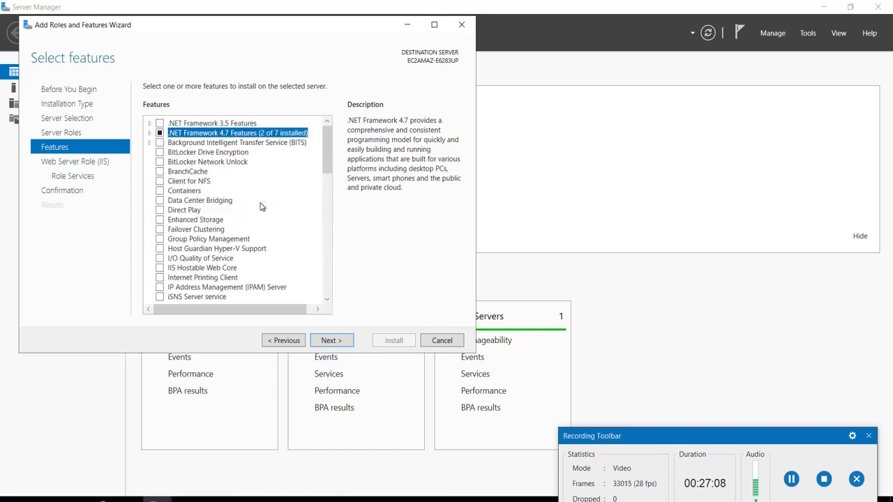
scroll(260, 206, "down", 1)
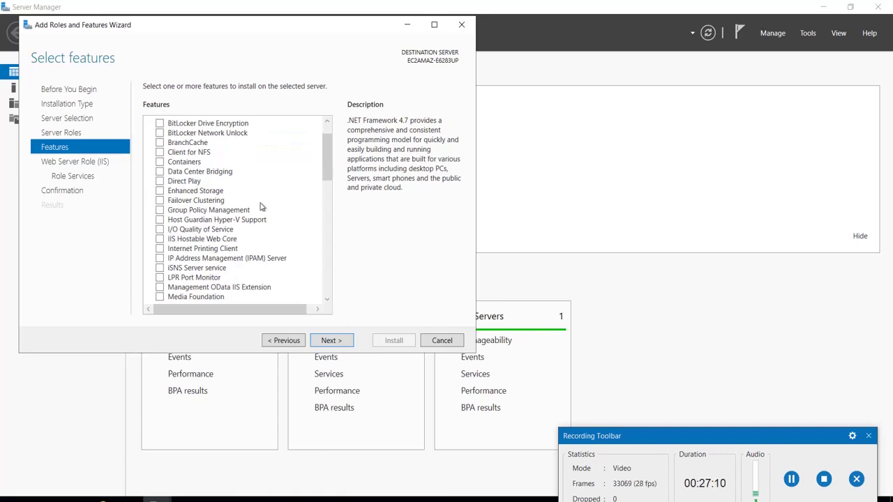
scroll(260, 207, "down", 1)
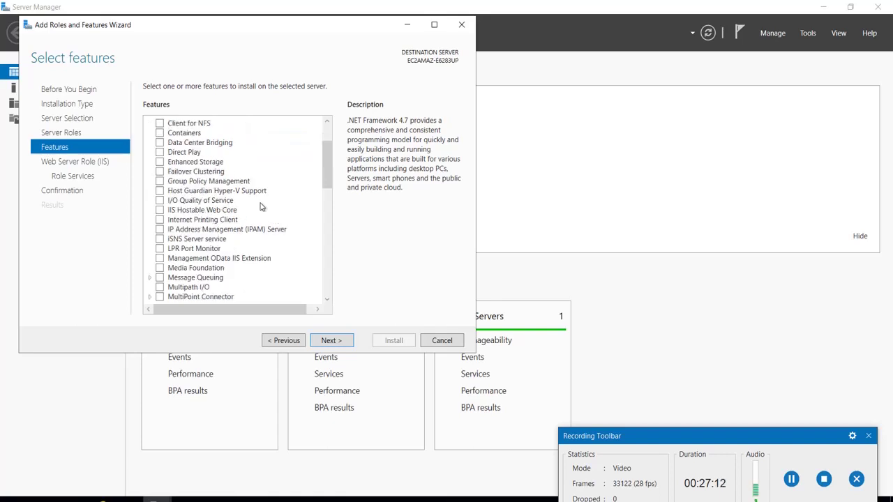
scroll(260, 207, "up", 2)
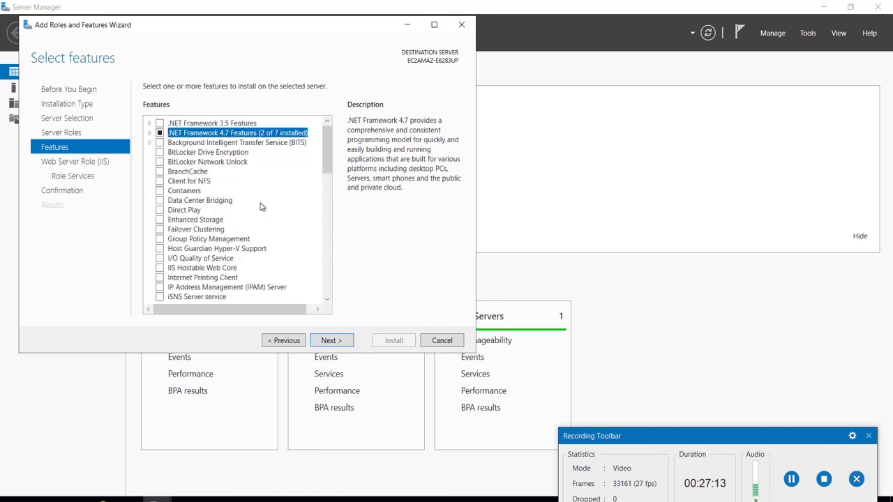
scroll(261, 207, "down", 15)
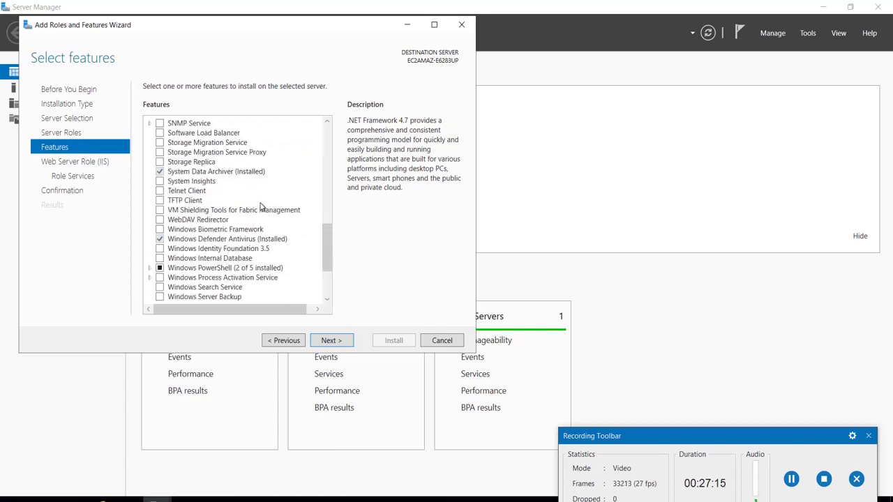
left_click(329, 340)
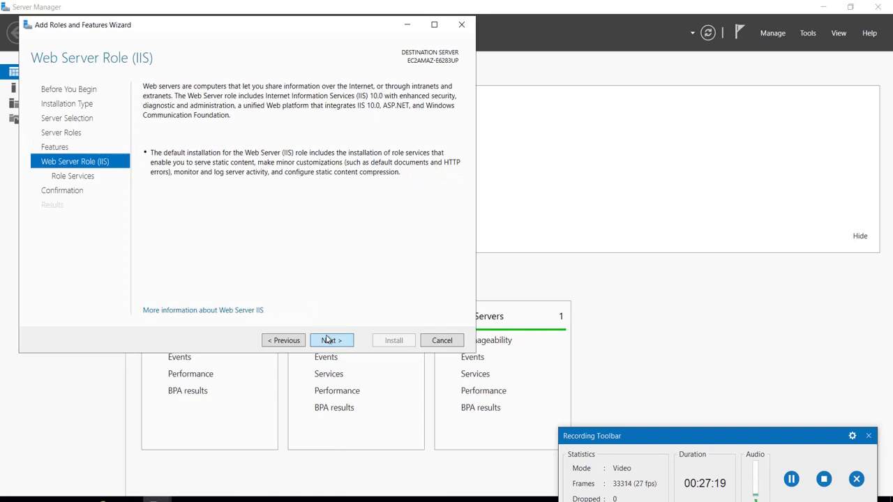
Add HTTP Redirection under Common HTTP Features to the Web Server role services
left_click(328, 340)
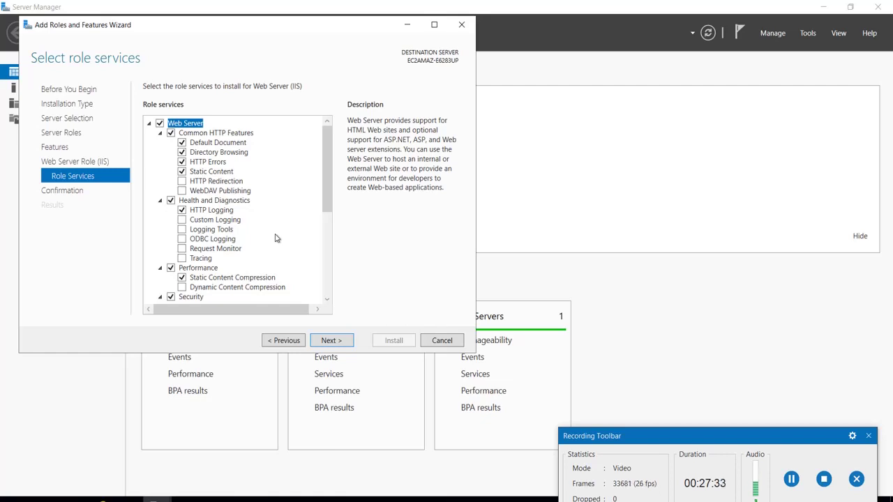
left_click(185, 184)
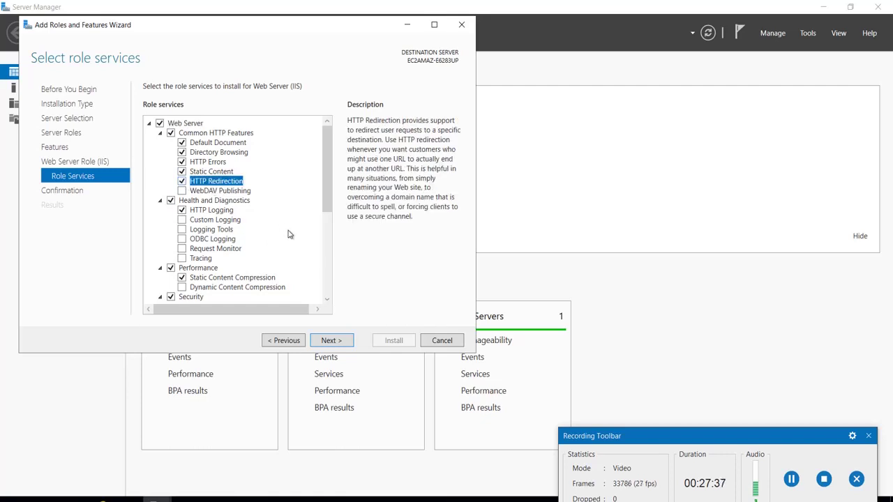
scroll(289, 233, "down", 6)
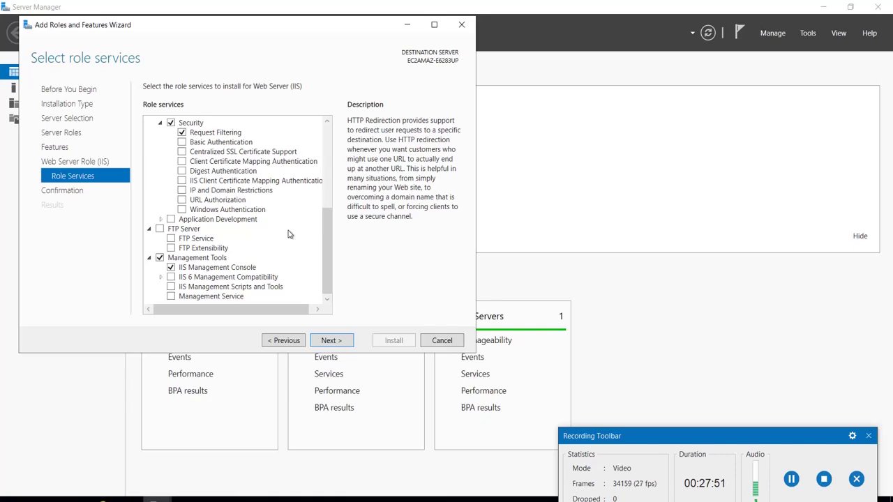
left_click(330, 342)
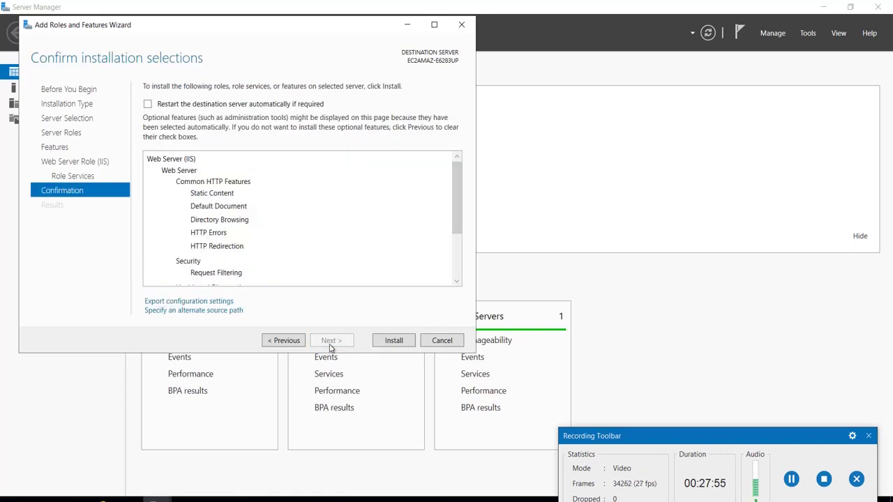
Review selections, leave automatic restart off, and begin installing Web Server (IIS)
scroll(329, 258, "down", 2)
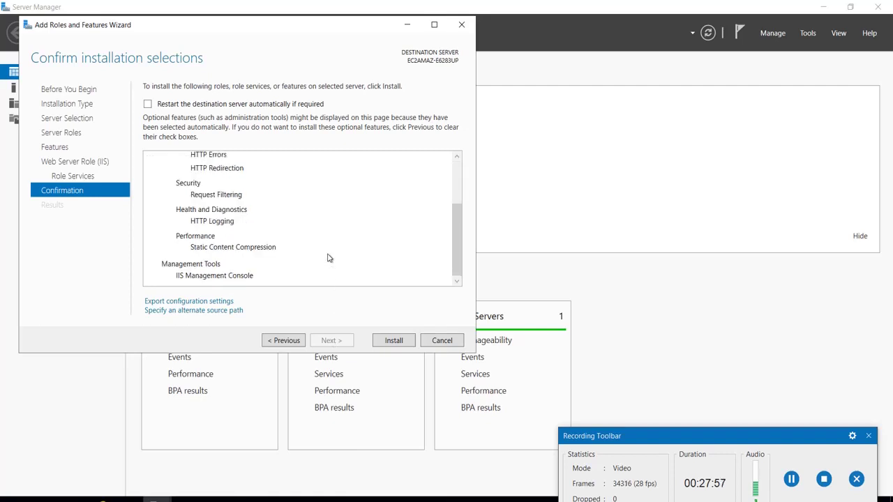
scroll(329, 258, "up", 3)
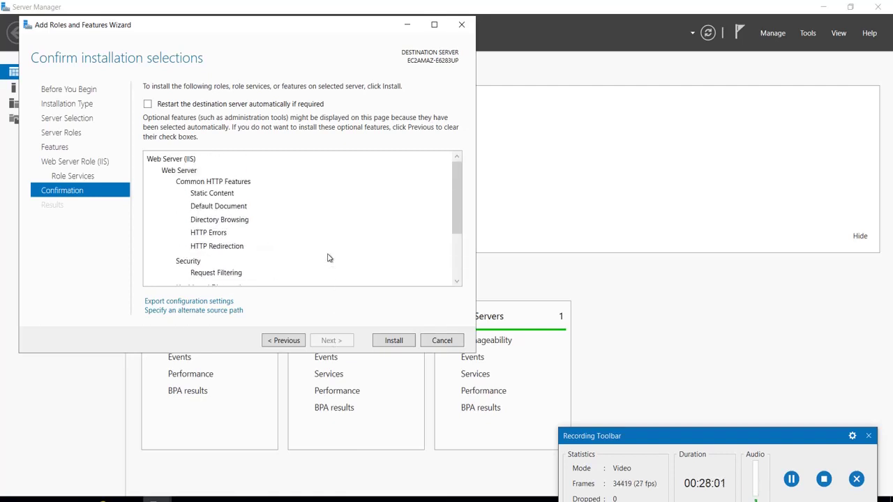
left_click(147, 104)
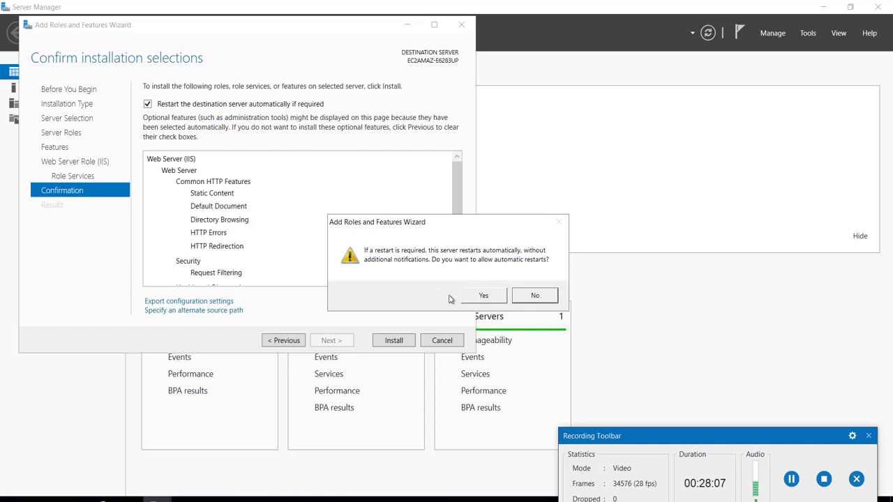
left_click(533, 296)
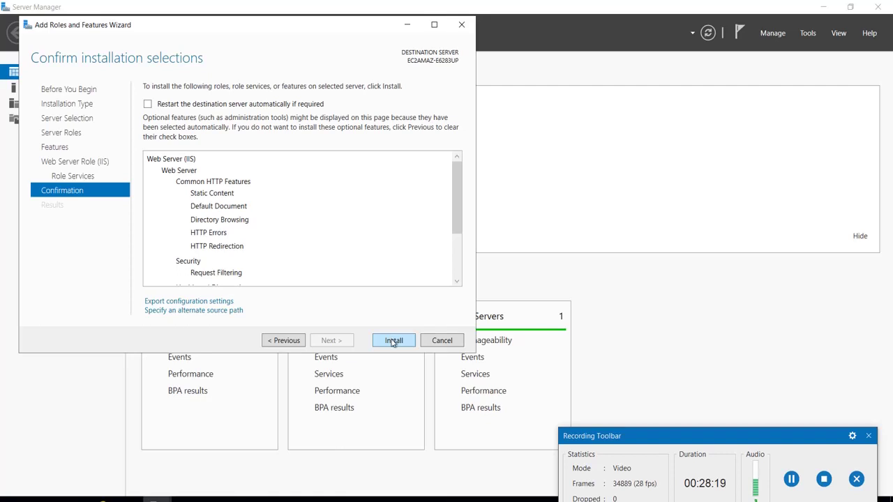
left_click(393, 341)
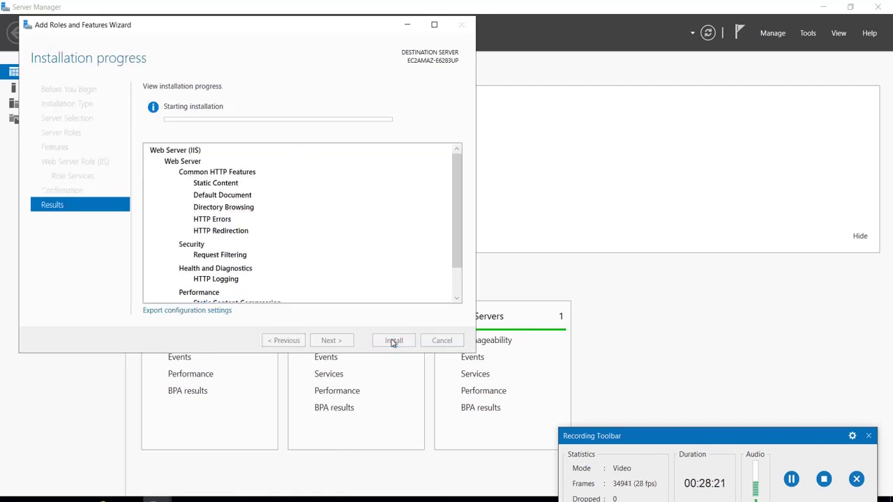
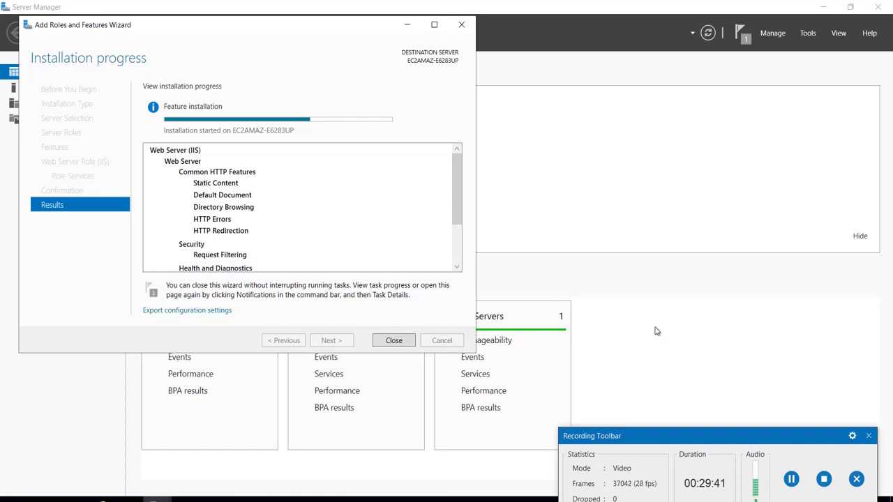
Close the finished Add Roles and Features Wizard and exit Server Manager to the desktop
left_click(792, 479)
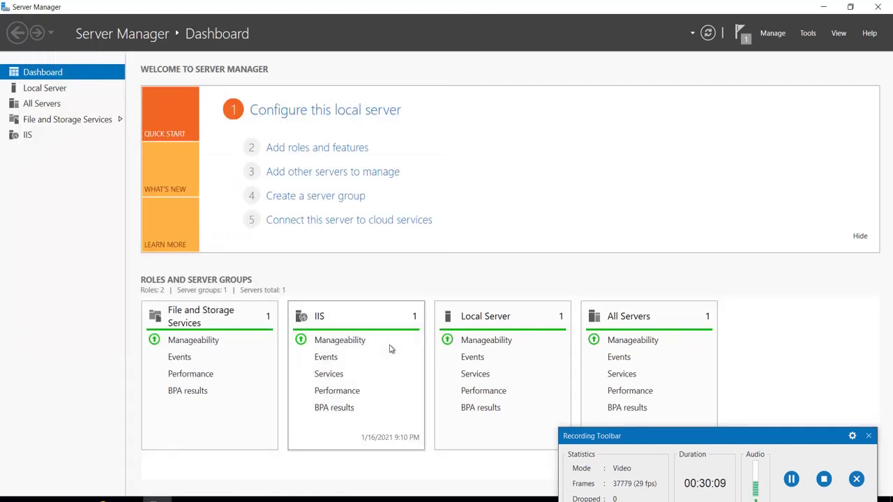
left_click(876, 9)
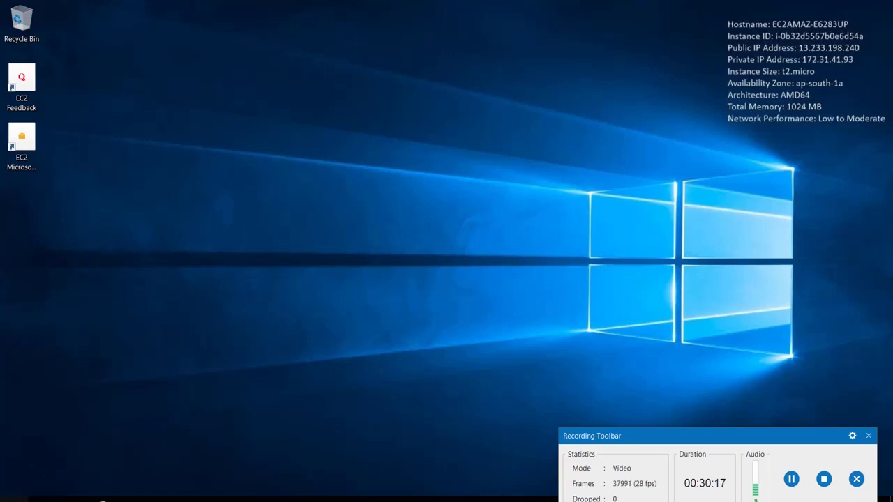
Search the Start menu for IIS and launch Internet Information Services (IIS) Manager
key("super")
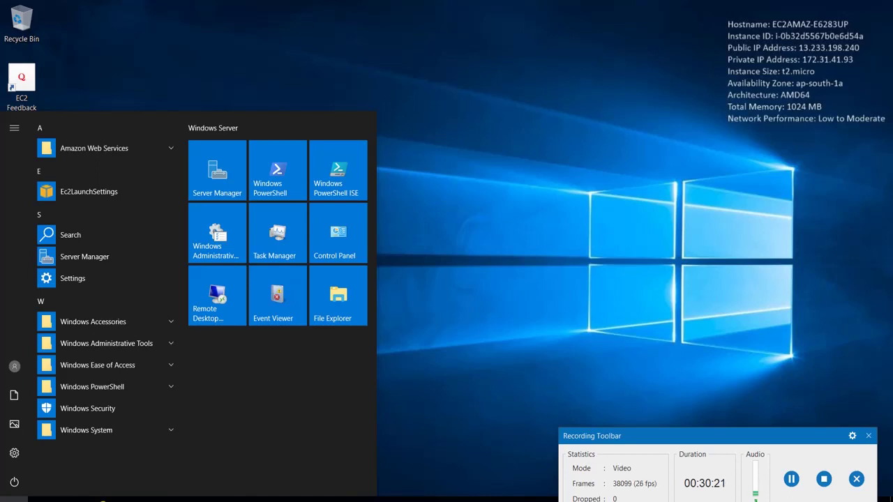
type("c")
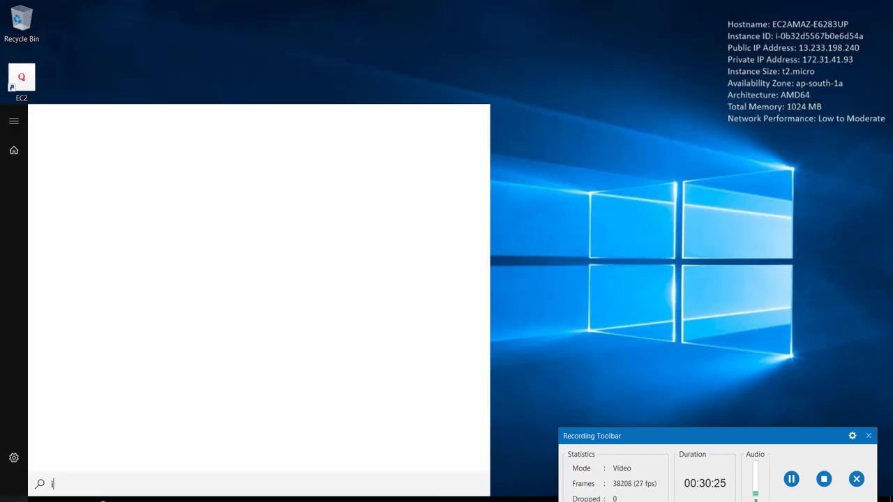
type("is")
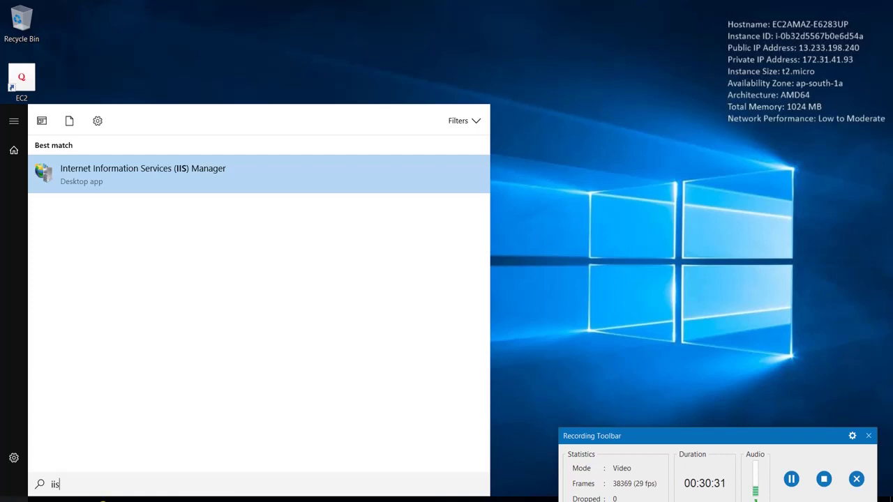
left_click(187, 190)
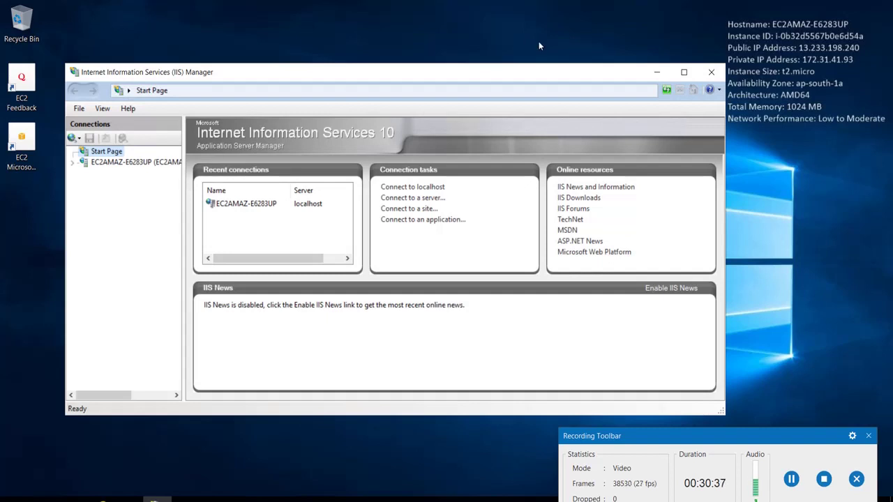
Maximize IIS Manager, expand the server and its Sites, and select Default Web Site
left_click(684, 72)
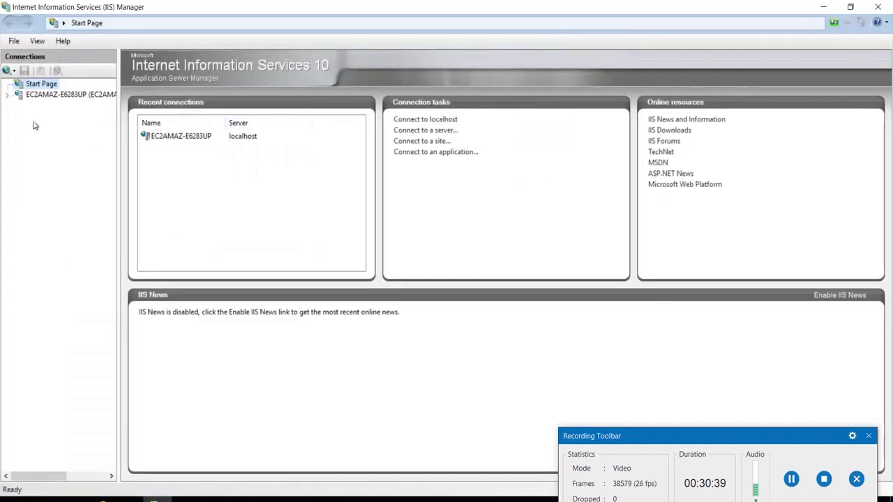
left_click(7, 94)
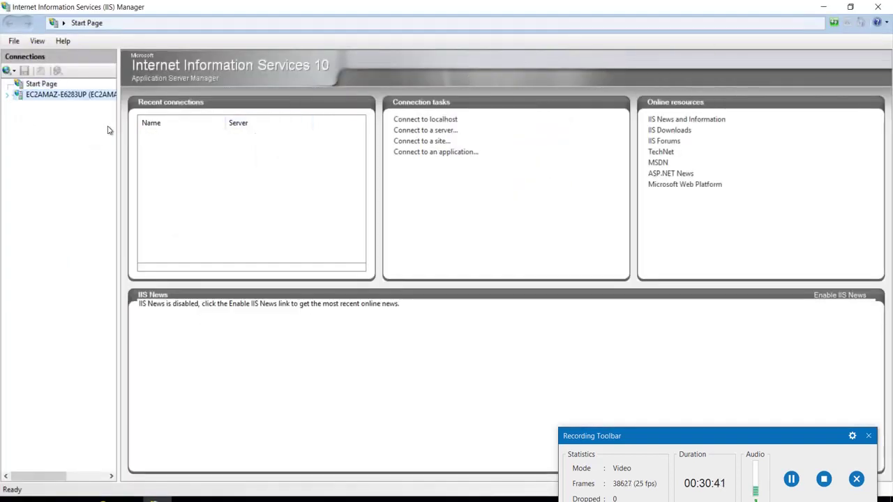
left_click(18, 116)
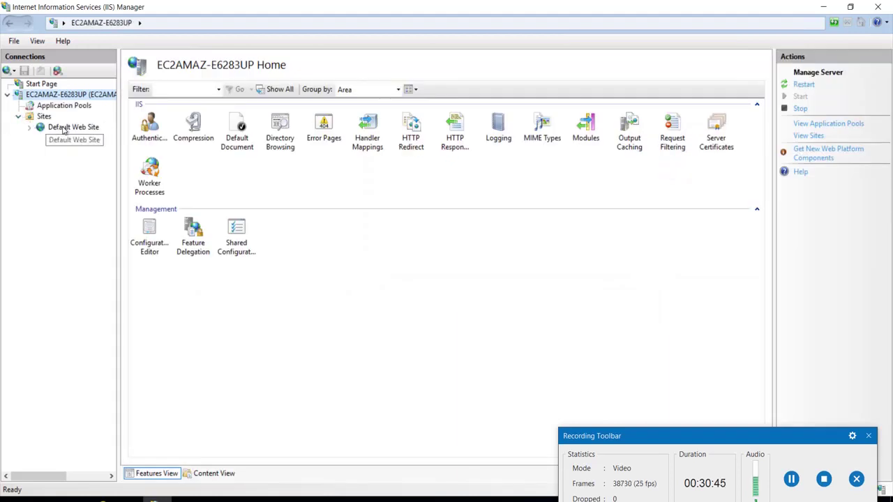
left_click(63, 128)
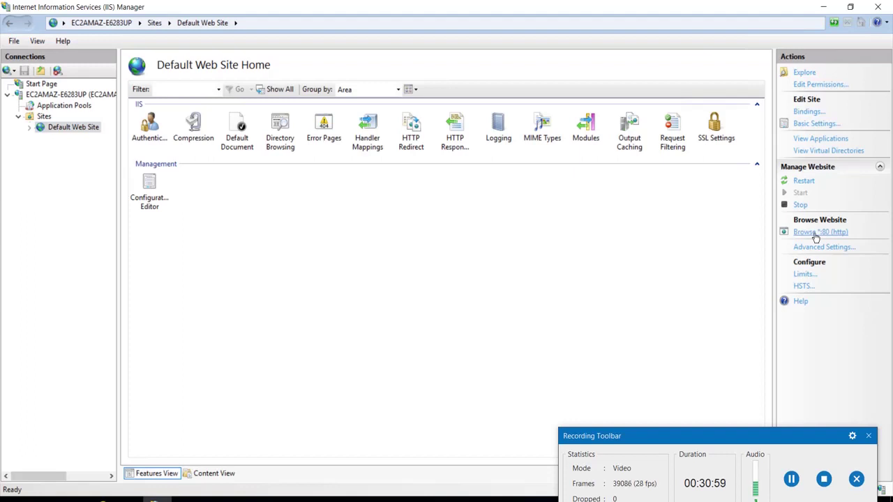
left_click(813, 233)
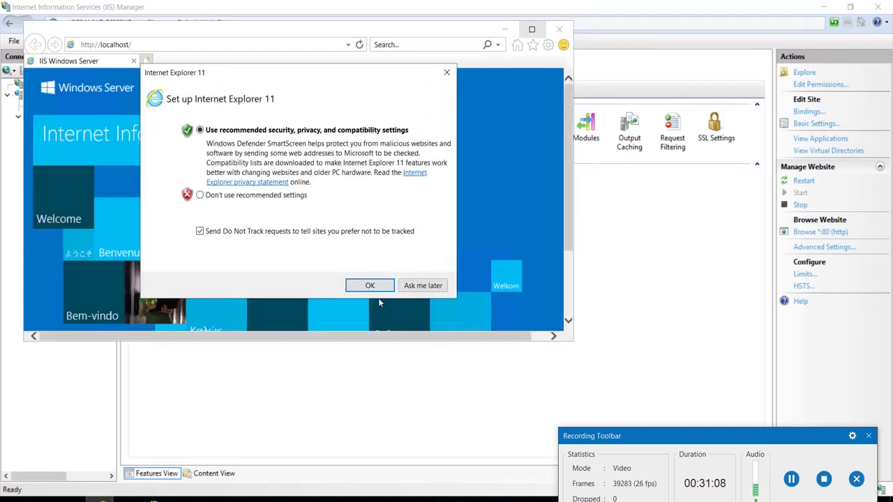
left_click(357, 292)
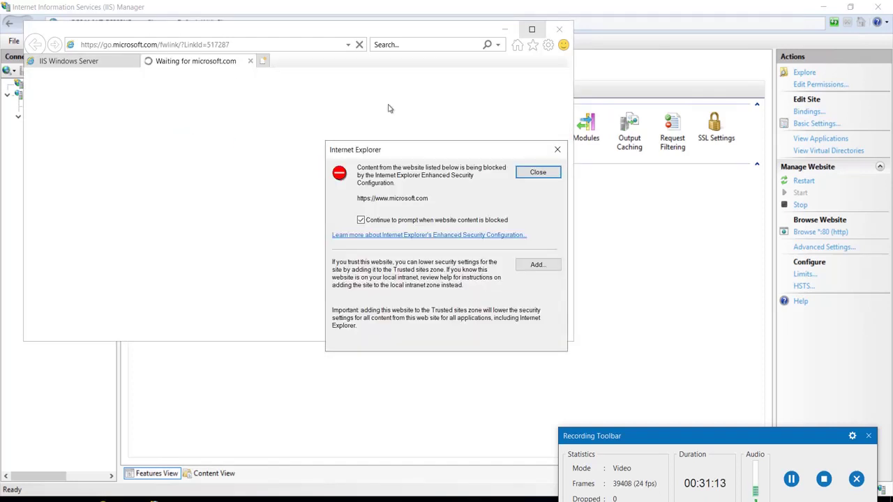
left_click(549, 173)
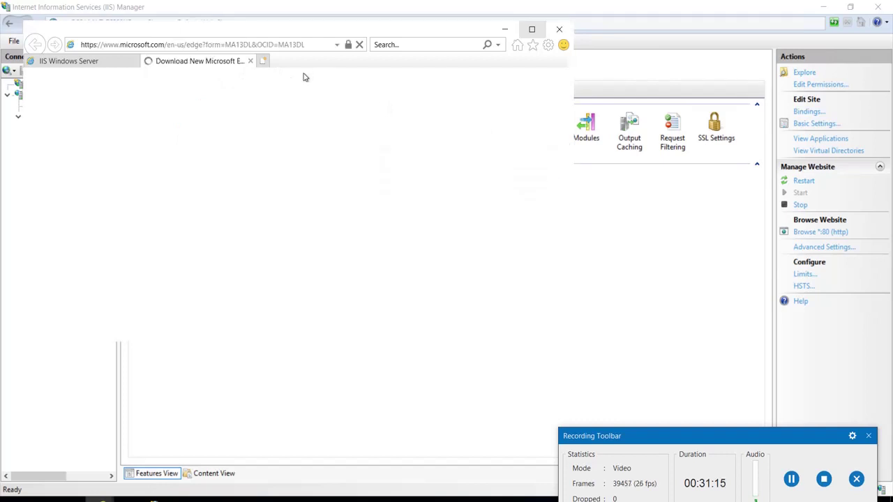
left_click(250, 62)
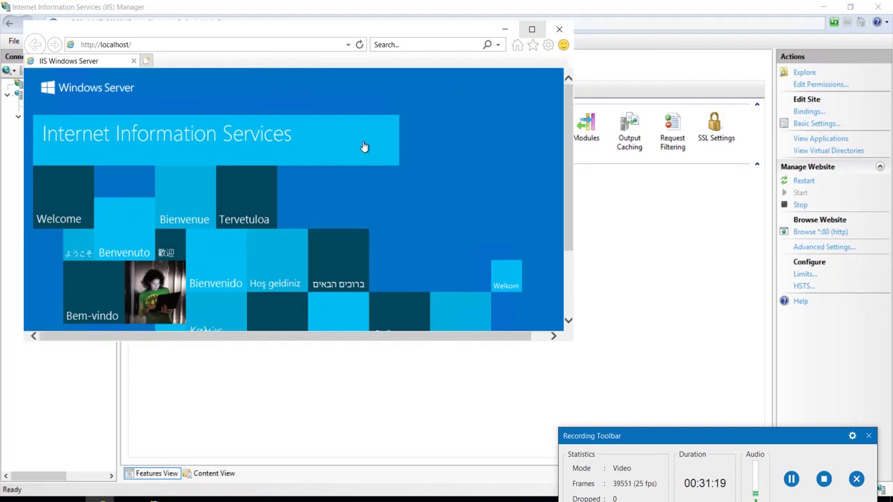
scroll(363, 146, "down", 3)
scroll(363, 146, "up", 3)
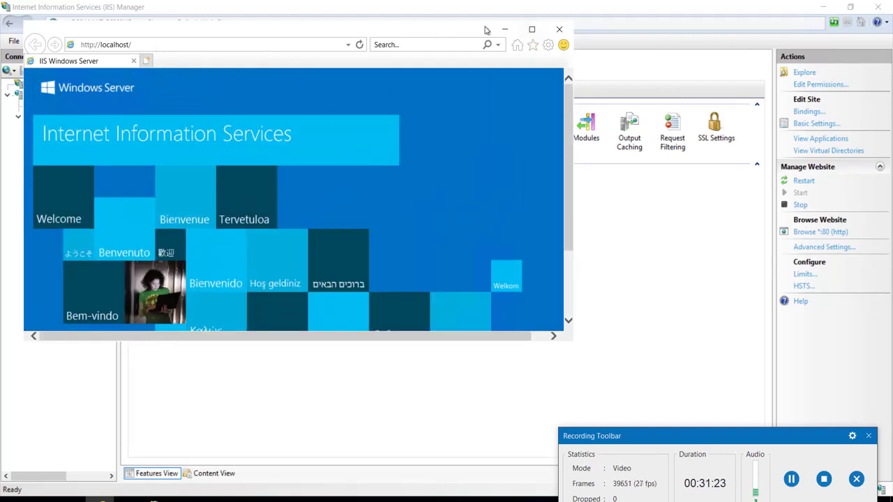
left_click(559, 30)
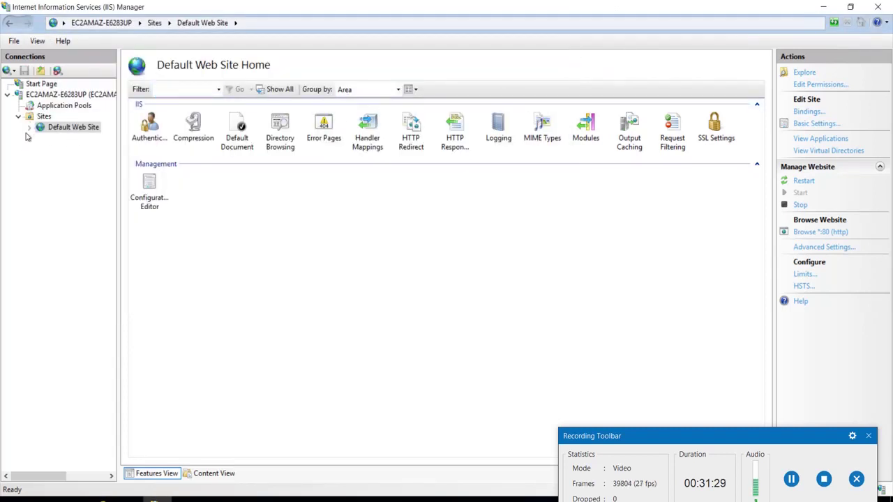
left_click(803, 73)
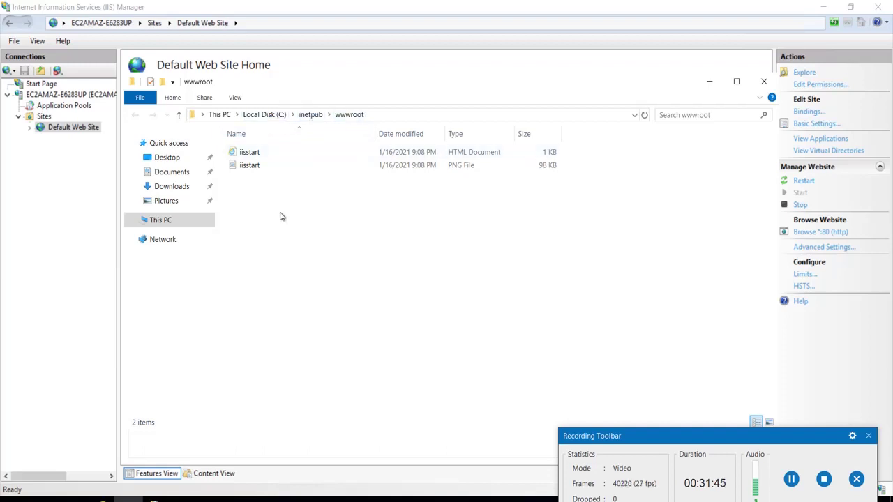
key("ctrl+a")
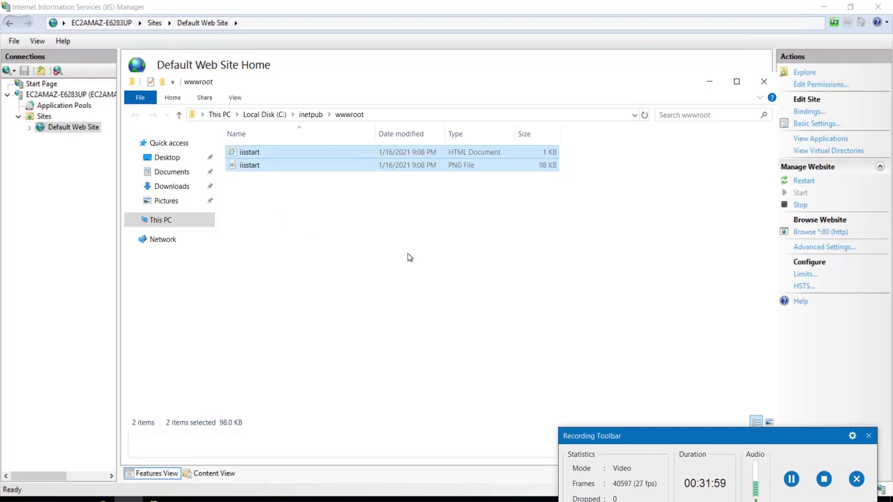
left_click_drag(408, 257, 449, 245)
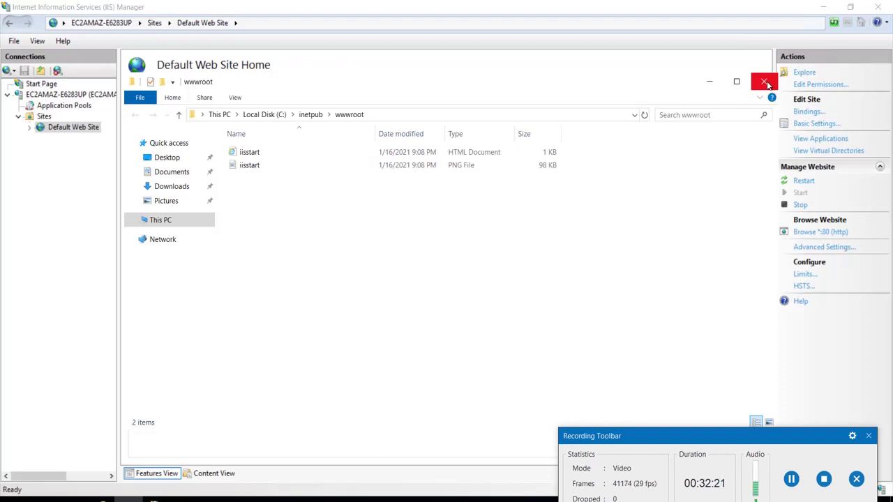
left_click(765, 84)
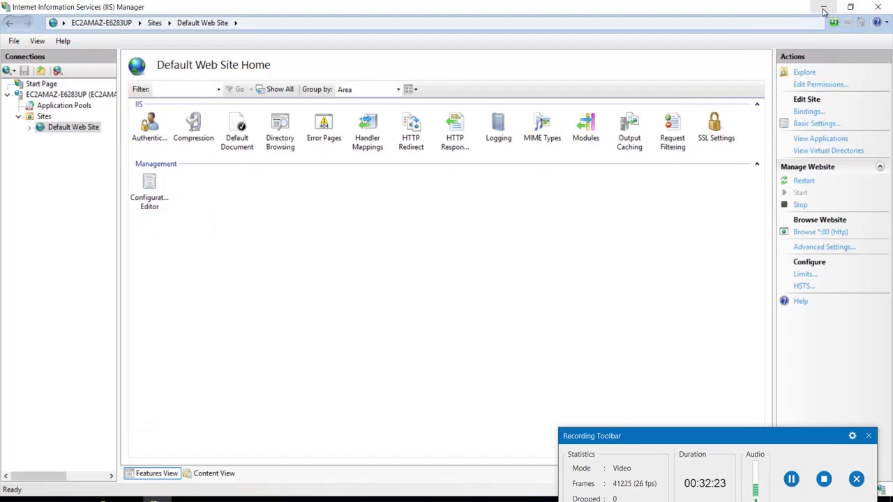
Minimize IIS Manager and the remote desktop session window
left_click(823, 8)
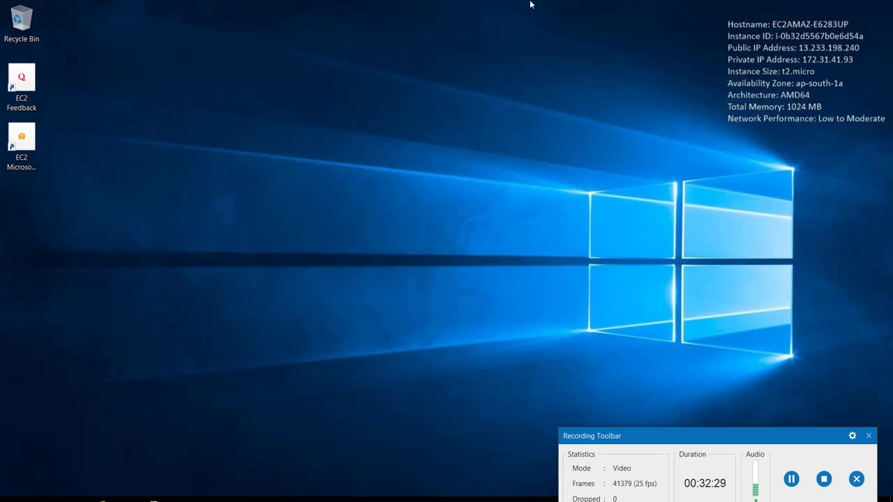
mouse_move(530, 3)
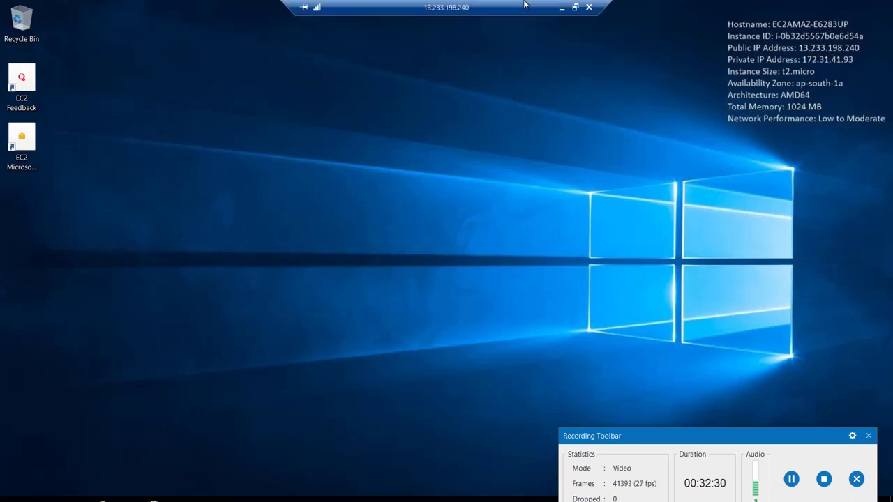
left_click(562, 8)
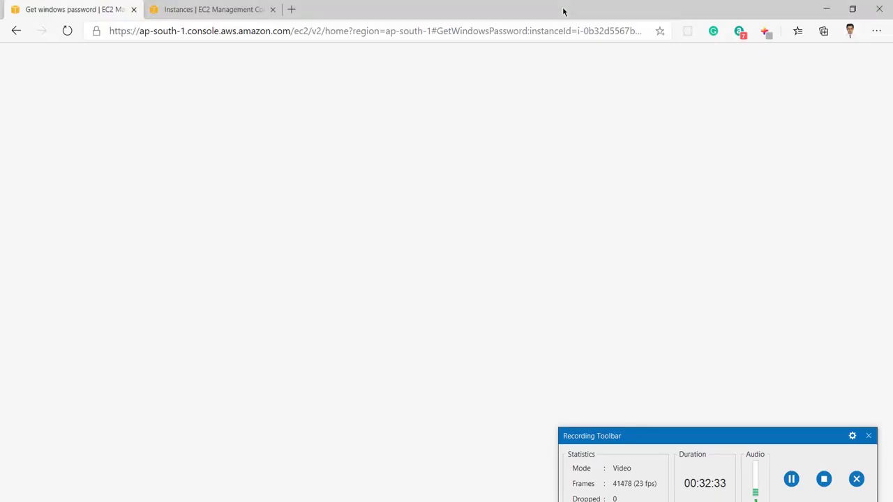
Select the 'current' instance on the Instances page and open its public address 13.233.198.240
left_click(204, 8)
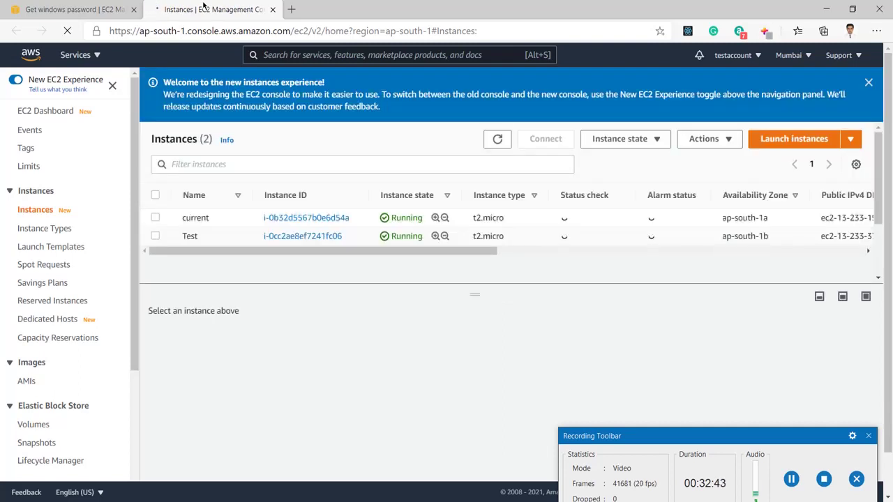
left_click(155, 218)
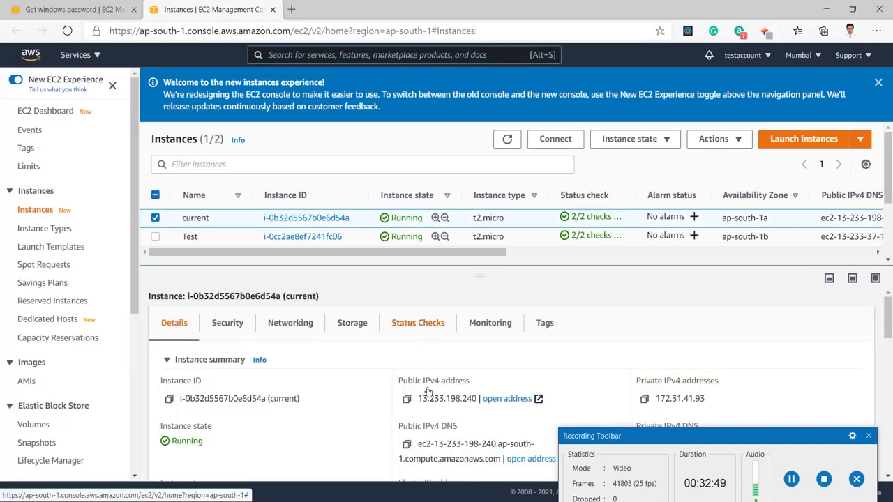
left_click(500, 402)
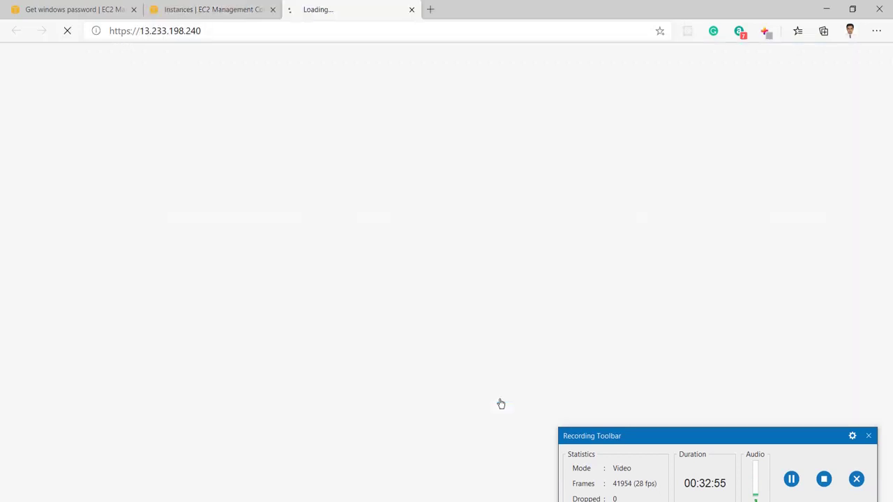
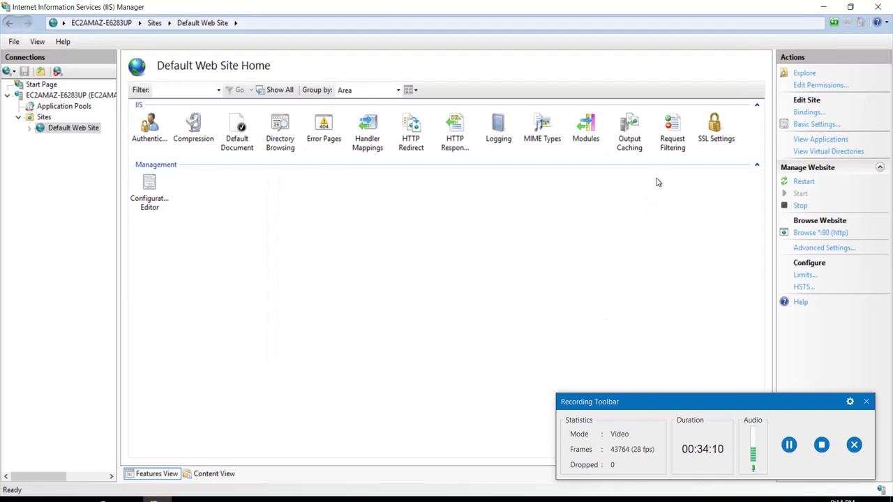
Start a certificate request from the server's Server Certificates, entering organization test and country IN
left_click(81, 97)
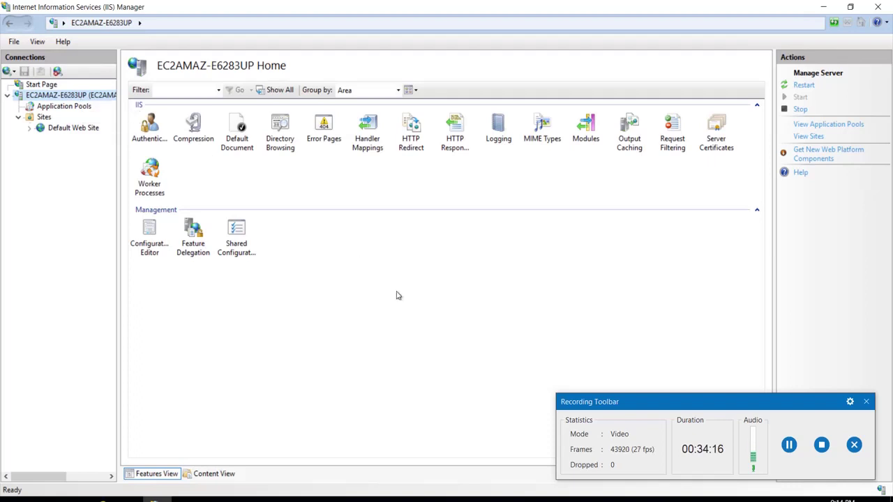
double_click(712, 134)
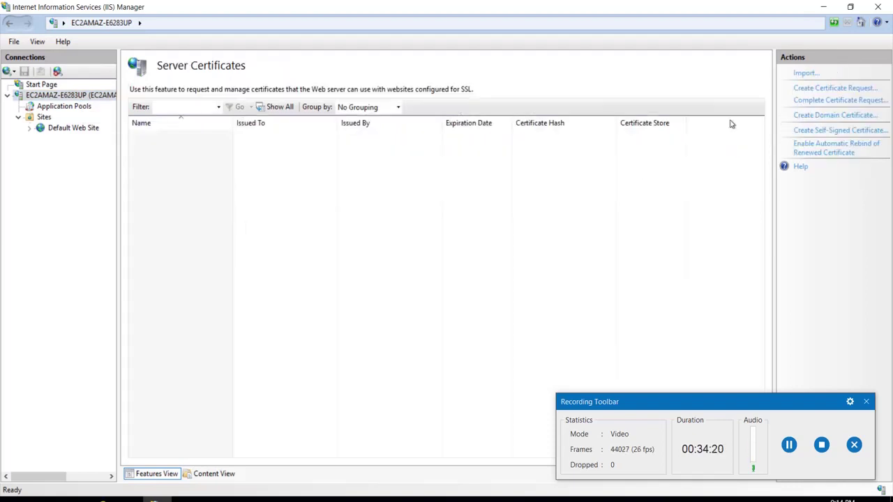
left_click(835, 93)
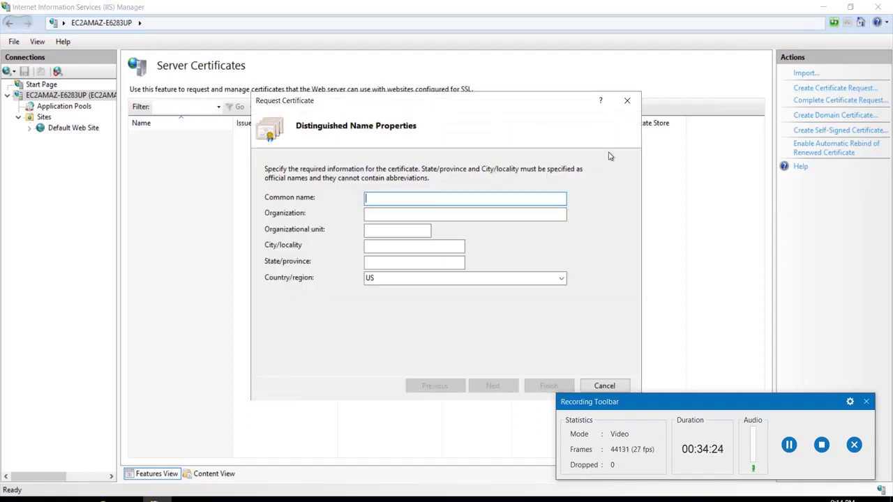
left_click(458, 211)
type("test")
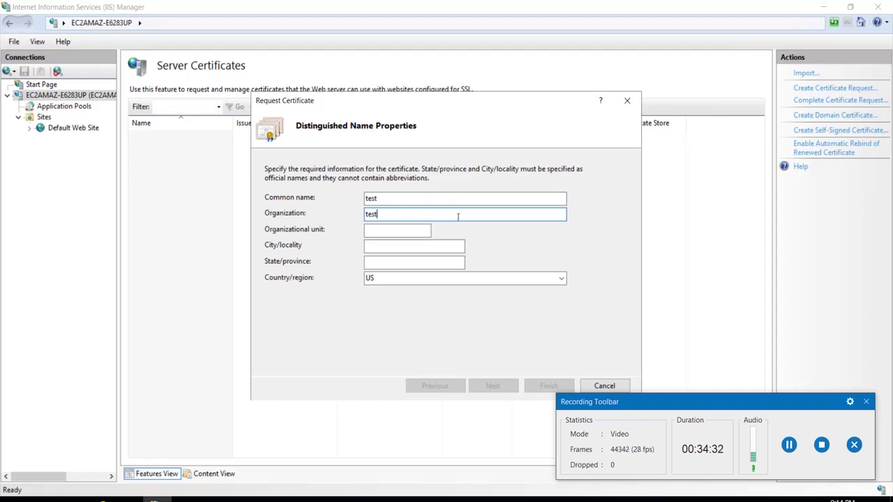
left_click(405, 232)
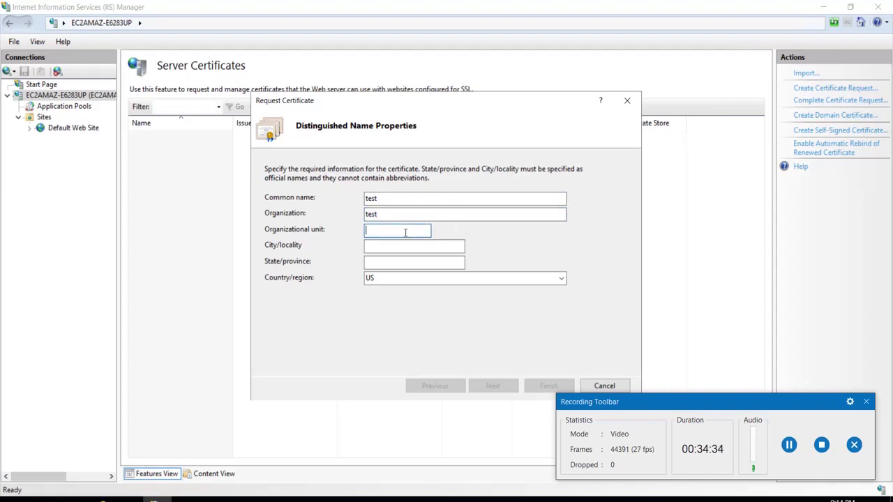
left_click(405, 248)
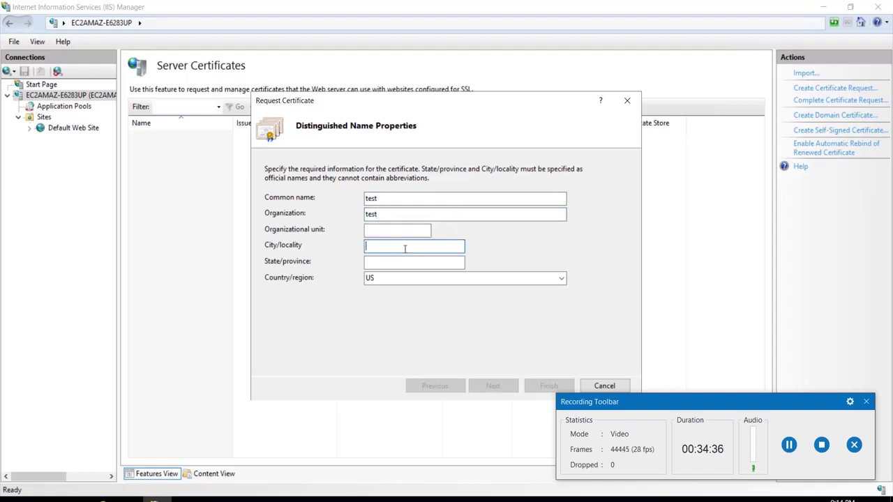
left_click(419, 278)
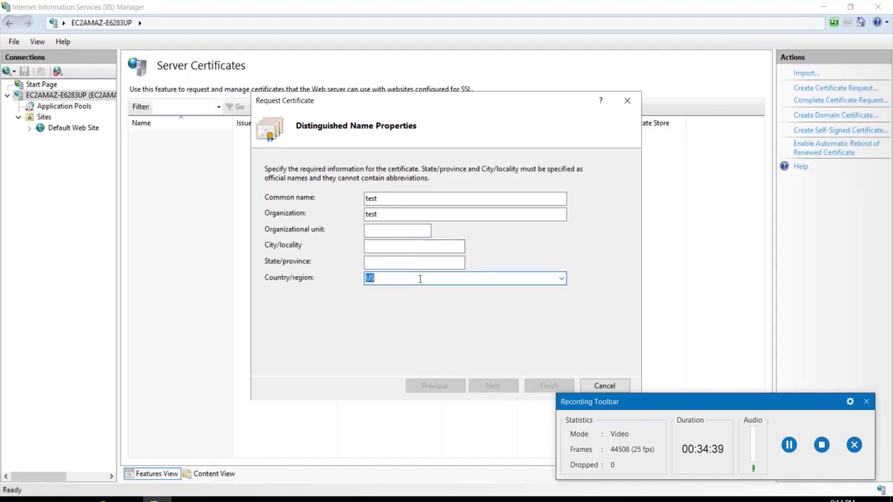
left_click(562, 278)
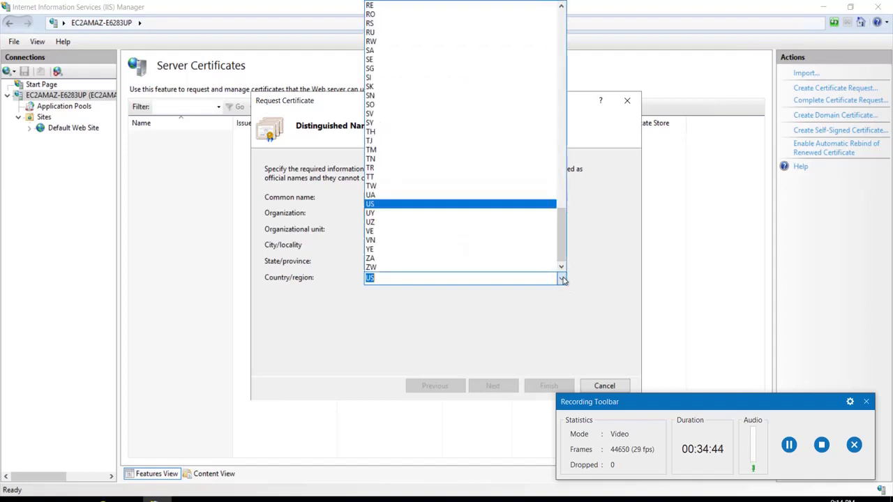
type("i")
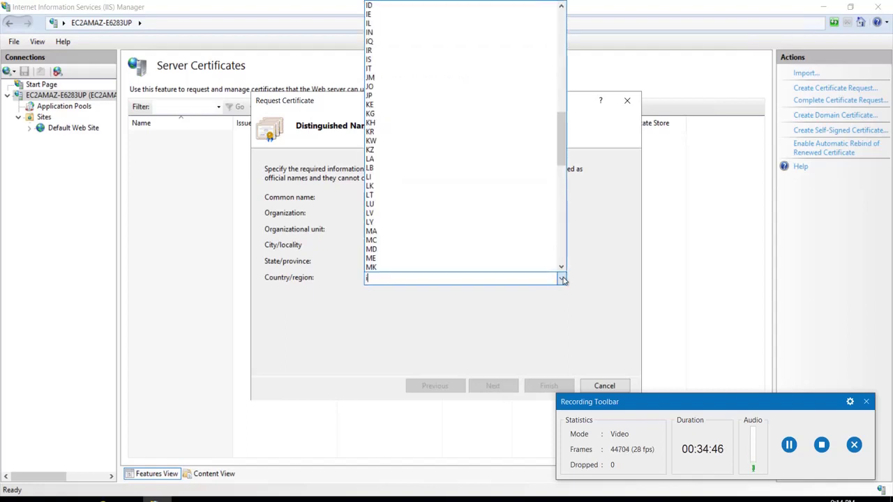
type("n")
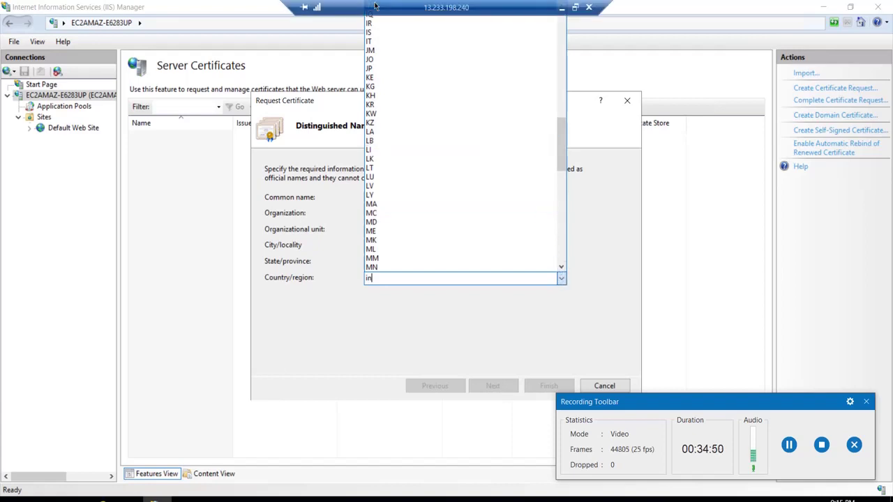
Fill in organizational unit 2, city Delhi and the state, then continue to the provider settings
double_click(394, 10)
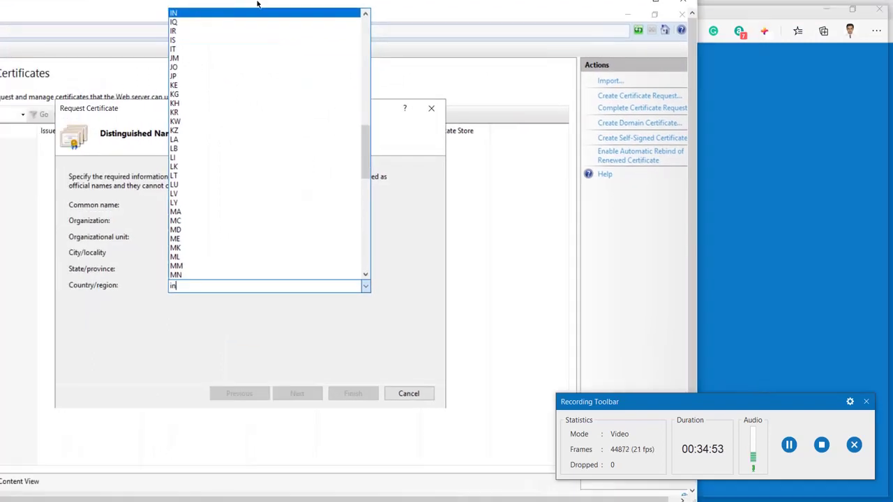
left_click_drag(256, 3, 350, 3)
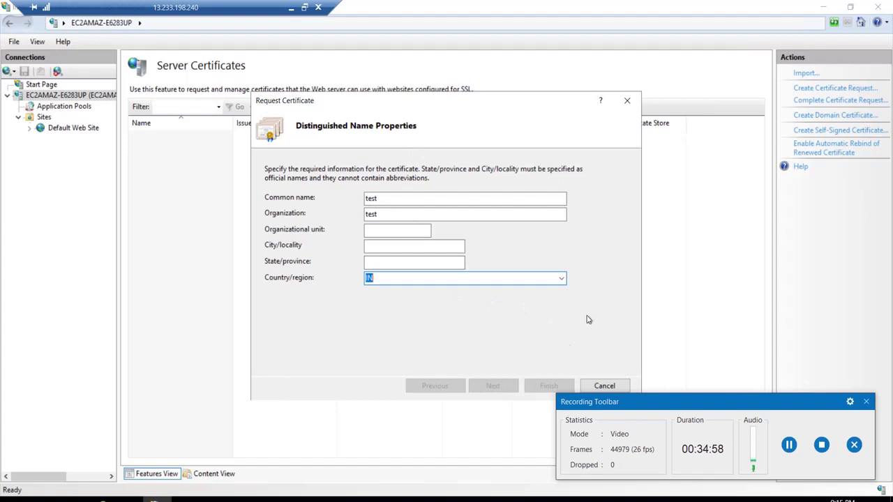
left_click(402, 228)
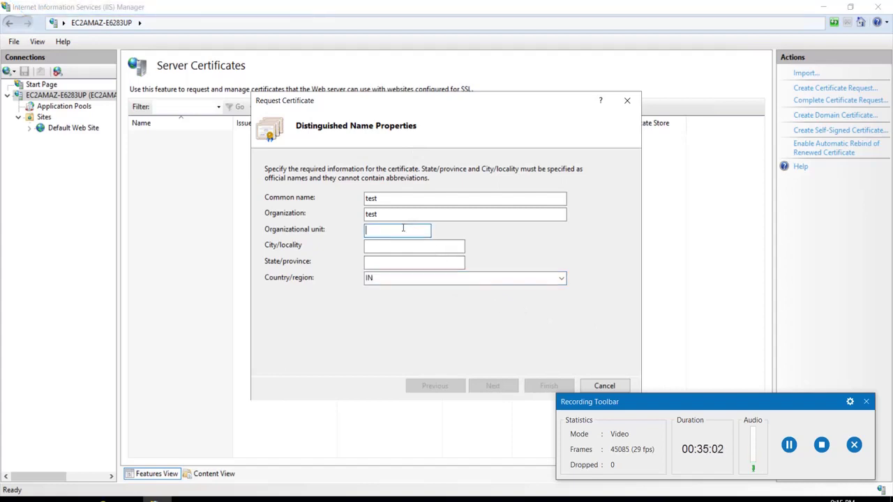
type("2")
left_click(403, 248)
type("Dekhi")
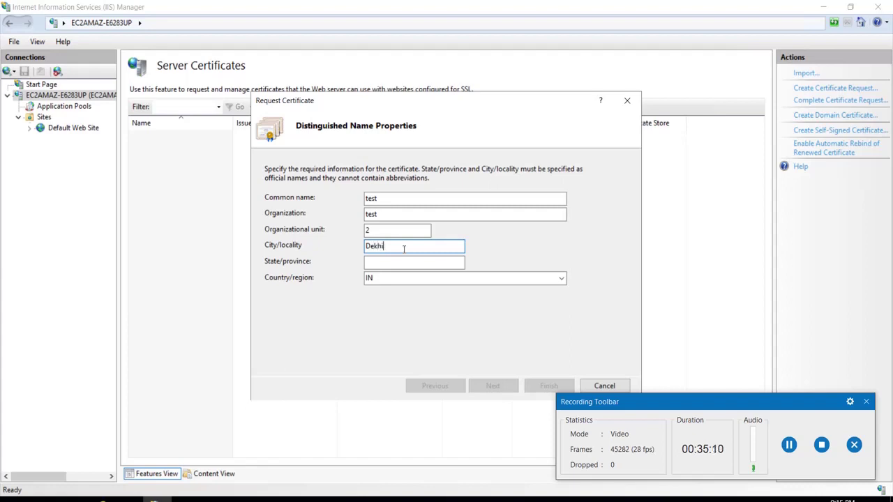
key("Left")
key("Left")
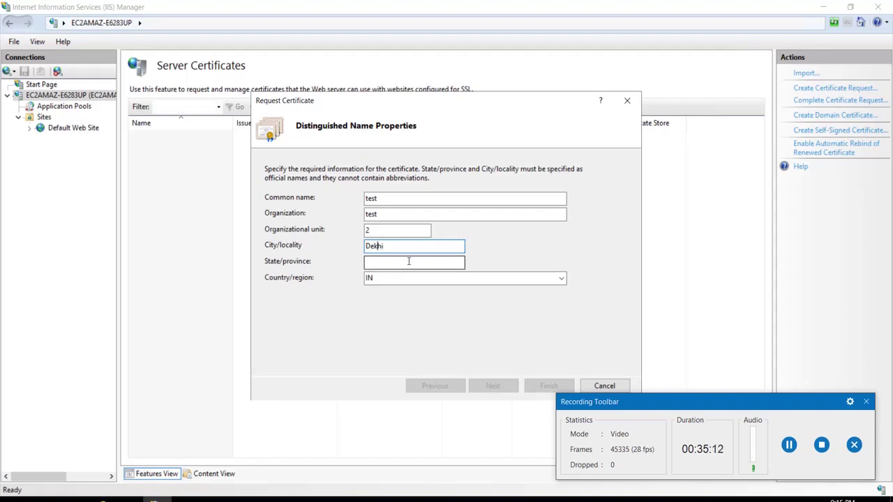
key("BackSpace")
type("l")
left_click(402, 261)
type("De")
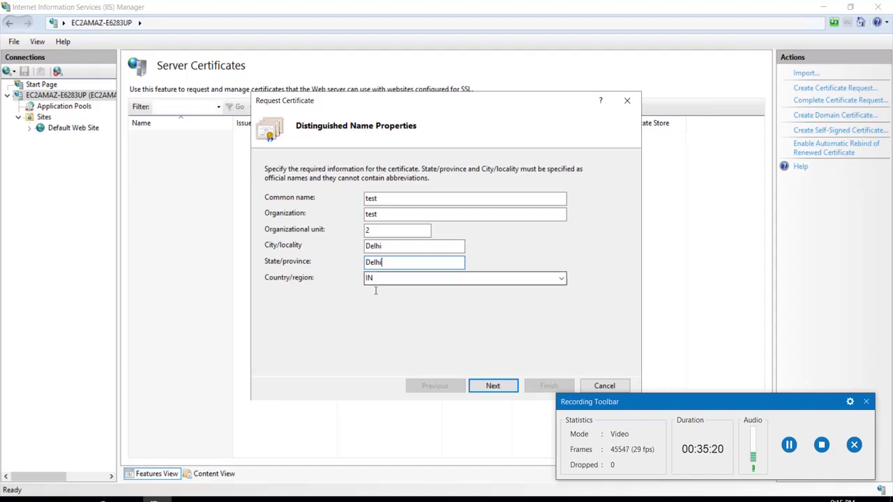
left_click(493, 386)
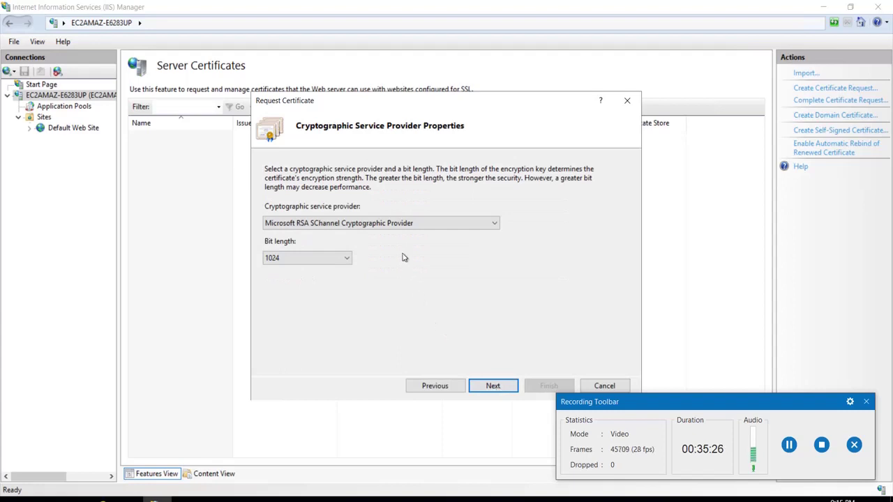
Keep Microsoft RSA SChannel at 1024 bits and finish the request with file name 'test'
left_click(400, 229)
left_click(398, 227)
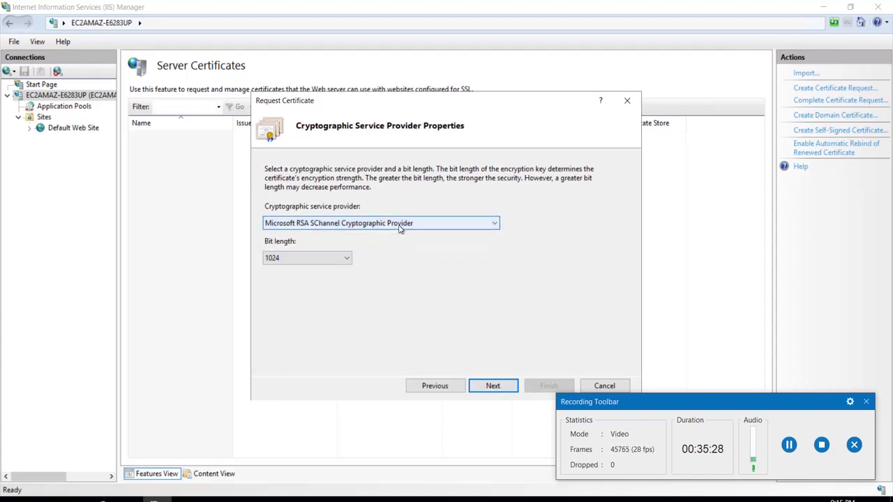
left_click(493, 385)
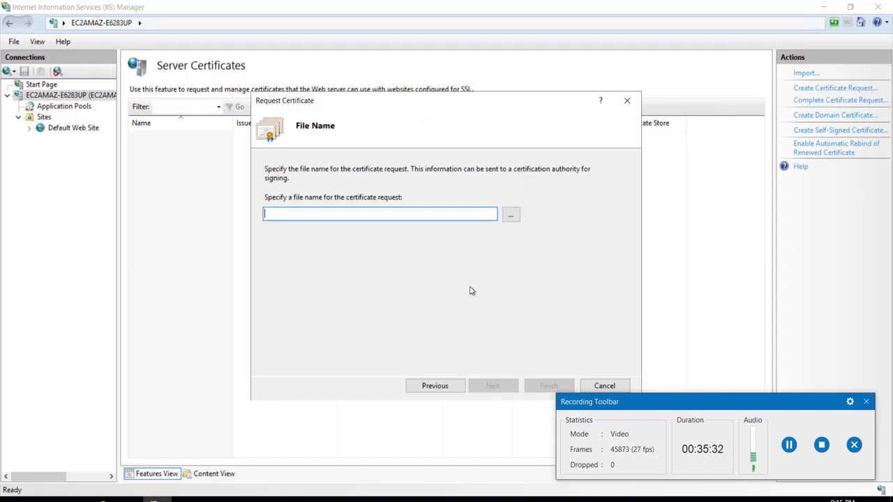
type("t")
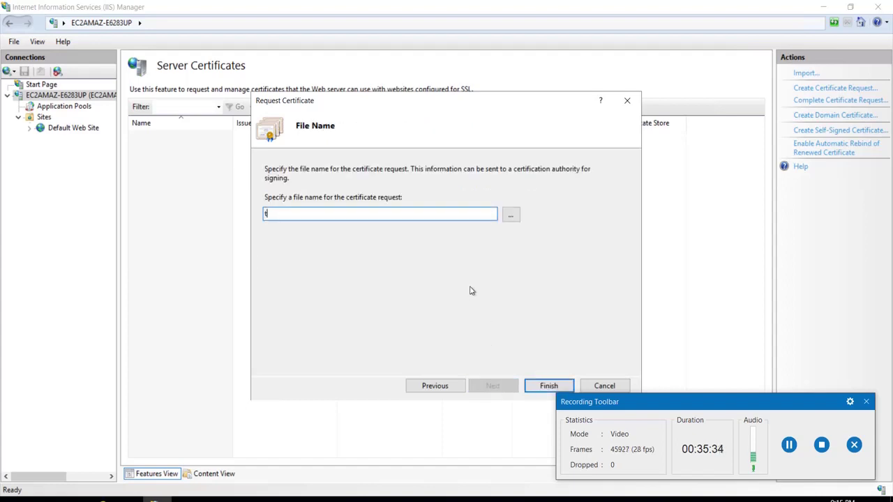
type("est")
left_click(538, 387)
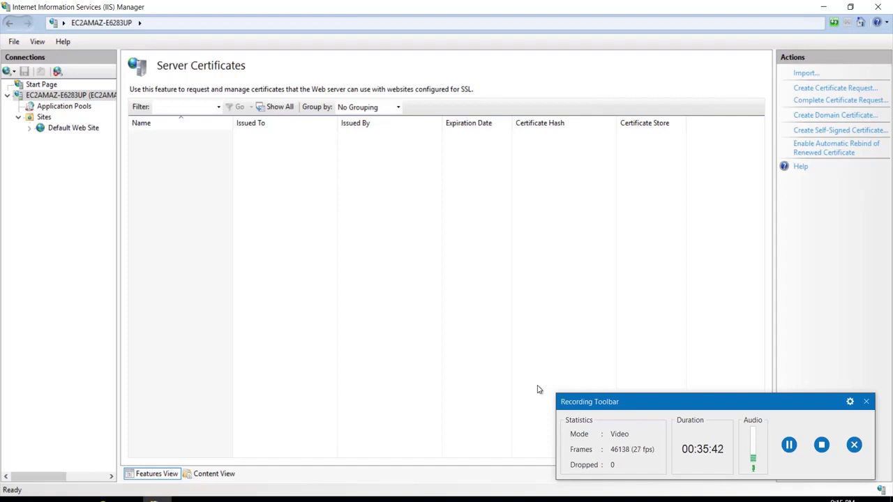
left_click(73, 128)
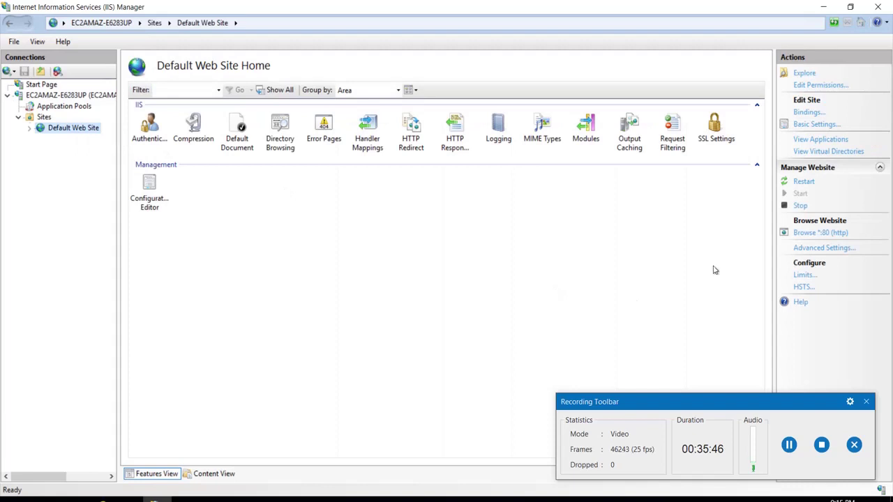
Try adding an https binding on port 443, then cancel because no certificate is available
left_click(806, 113)
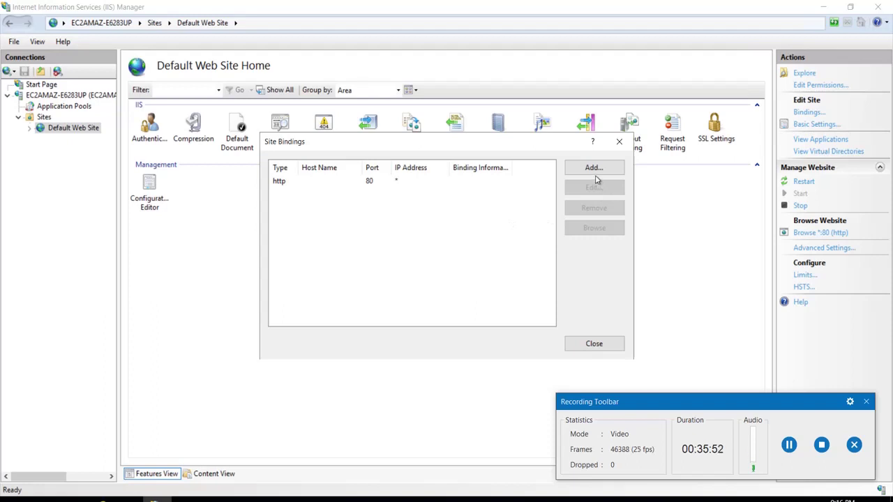
left_click(594, 169)
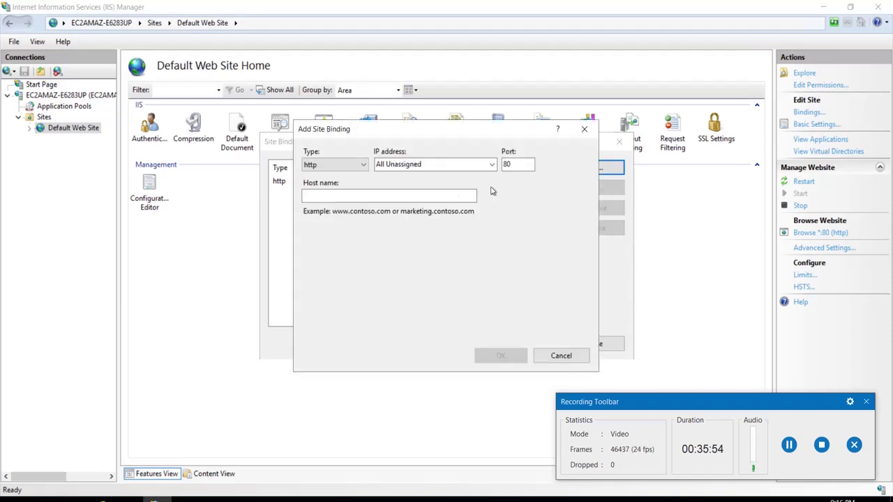
left_click(357, 168)
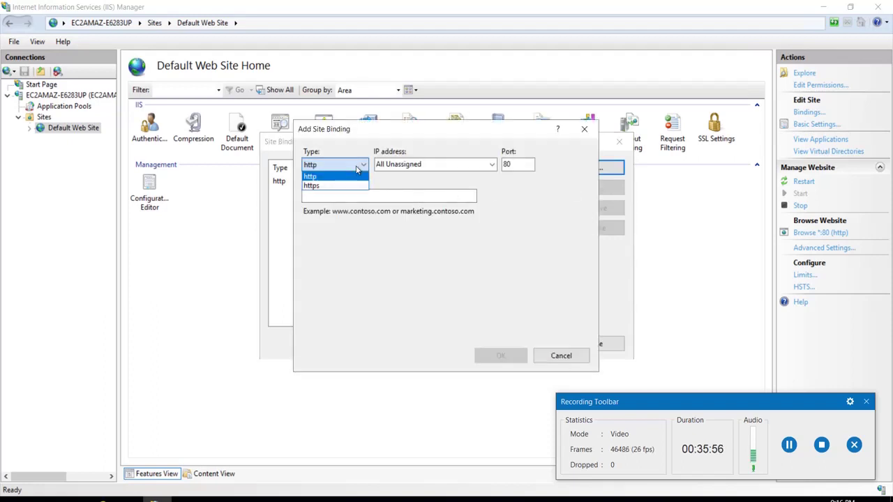
left_click(353, 186)
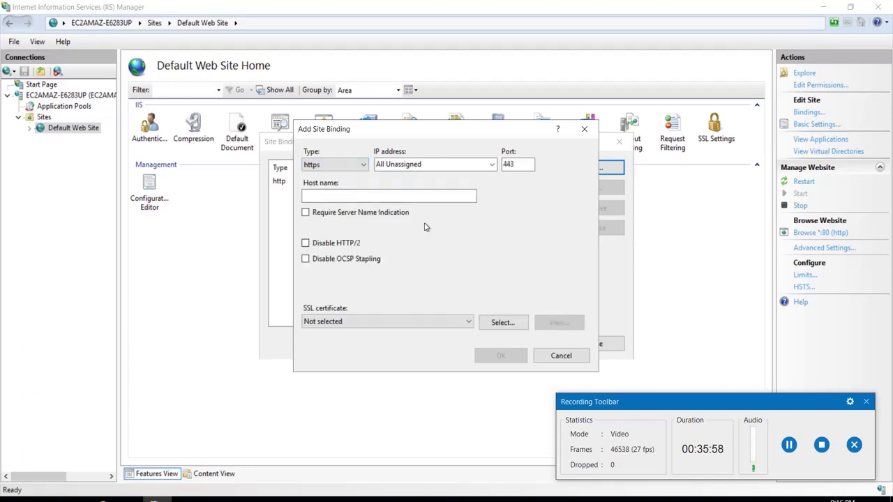
left_click(396, 323)
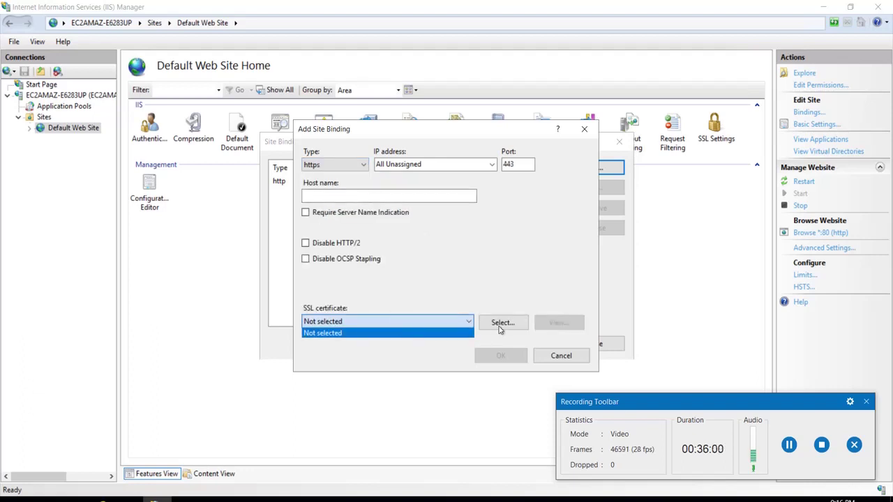
left_click(500, 329)
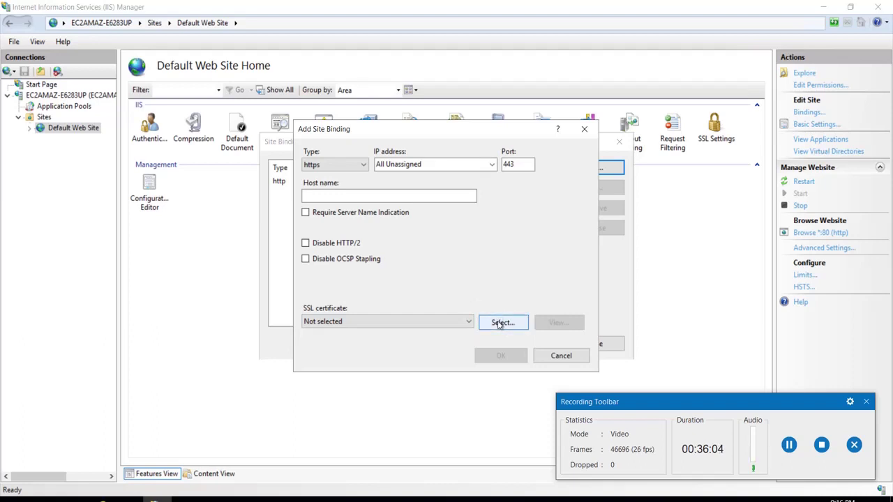
left_click(499, 324)
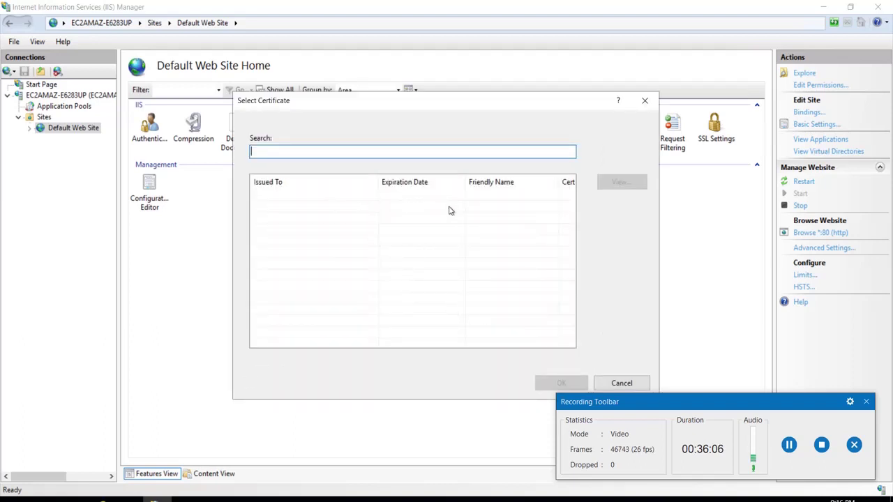
left_click(643, 101)
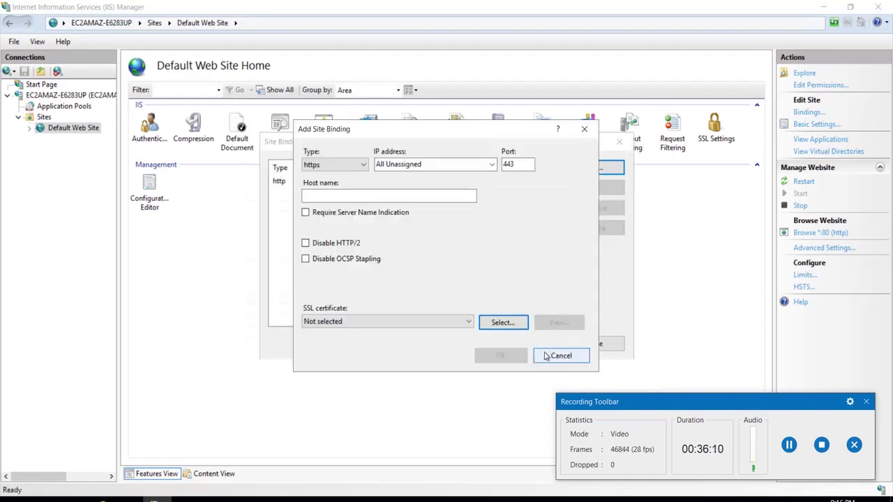
left_click(546, 355)
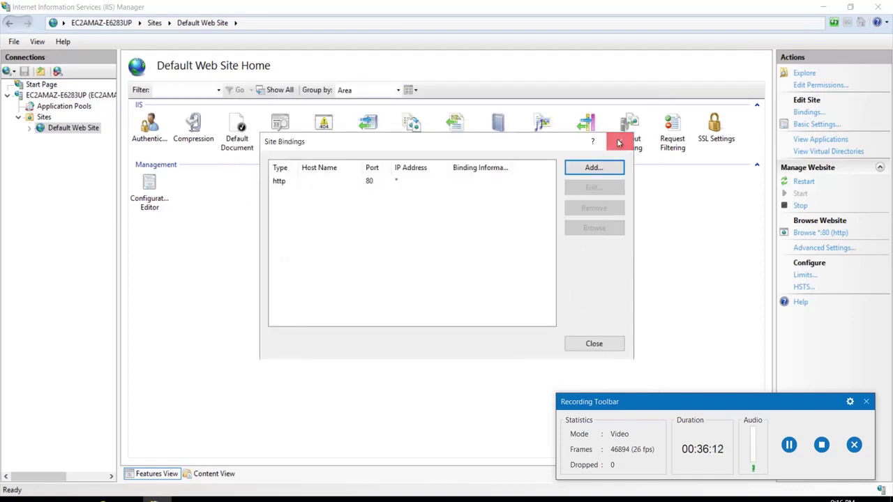
left_click(618, 141)
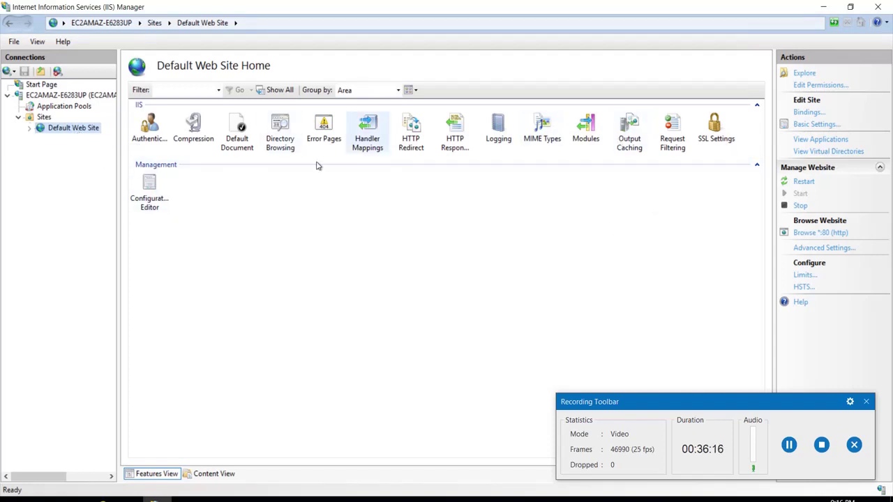
Create a self-signed certificate named 'test' in the Web Hosting certificate store
left_click(73, 96)
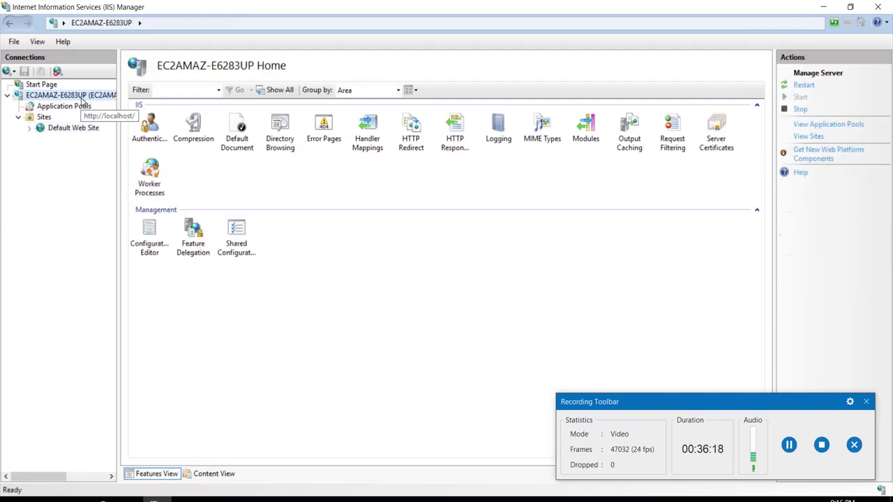
left_click(715, 142)
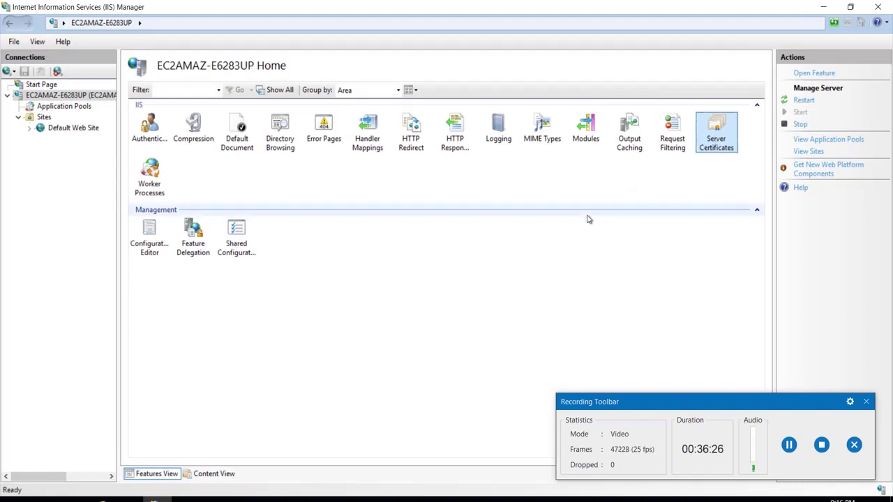
left_click(495, 269)
double_click(710, 129)
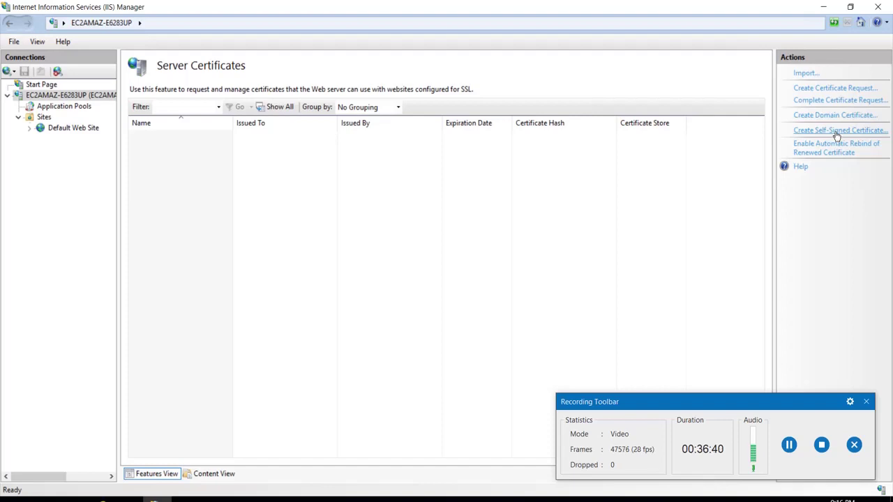
left_click(836, 131)
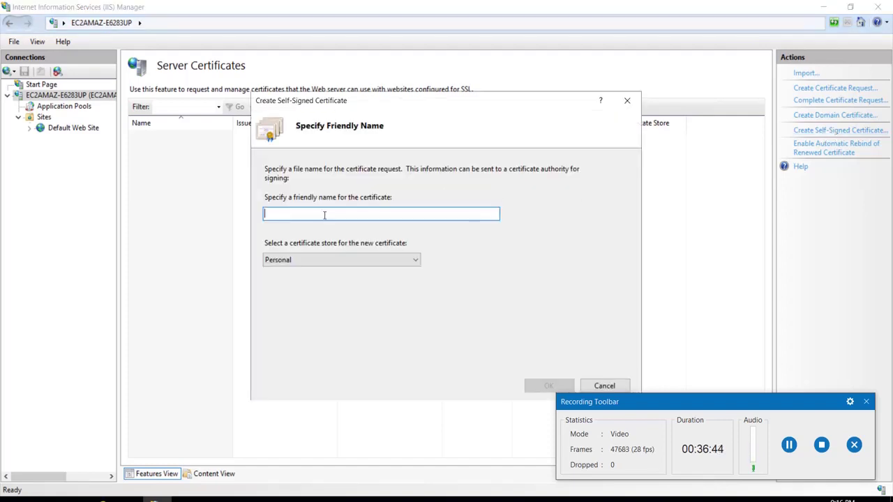
type("test")
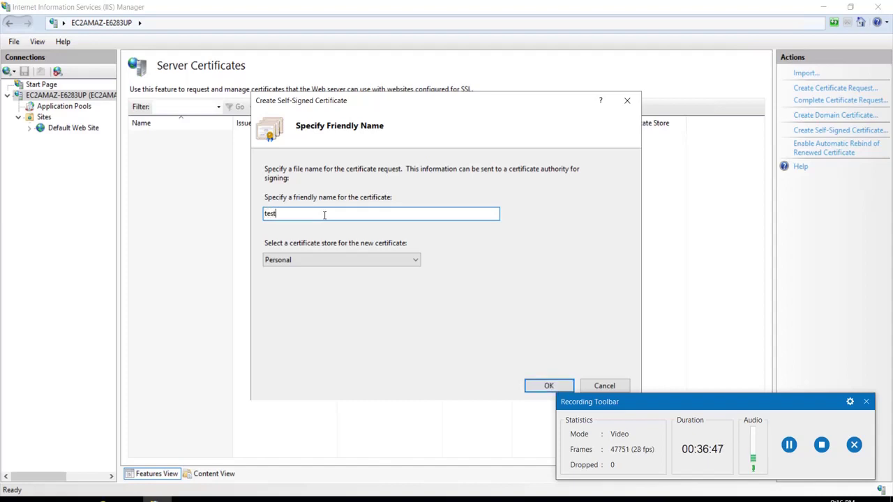
left_click(323, 259)
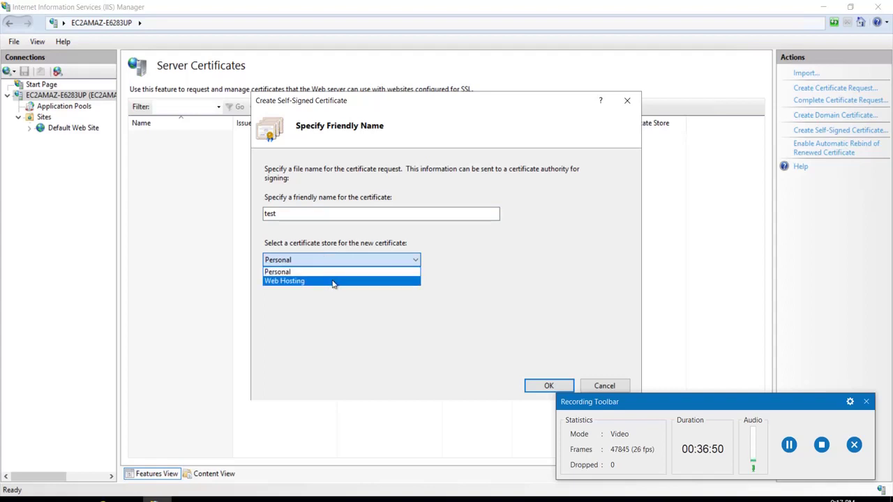
left_click(333, 283)
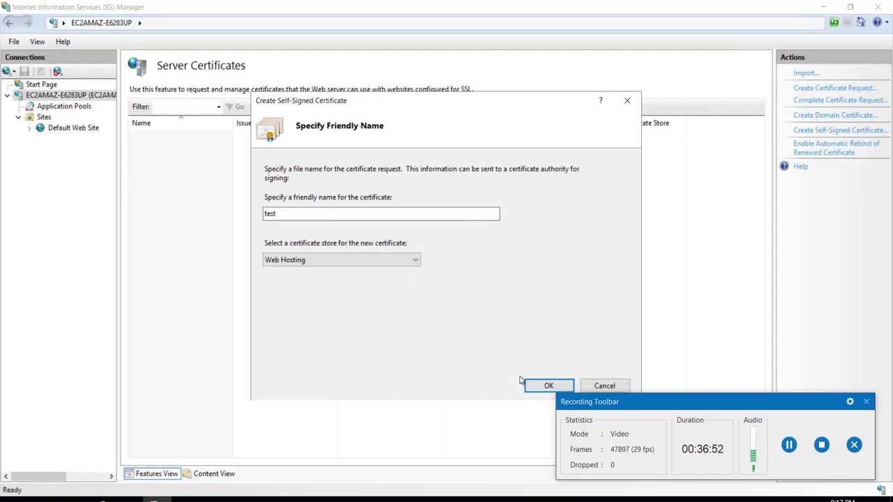
left_click(549, 385)
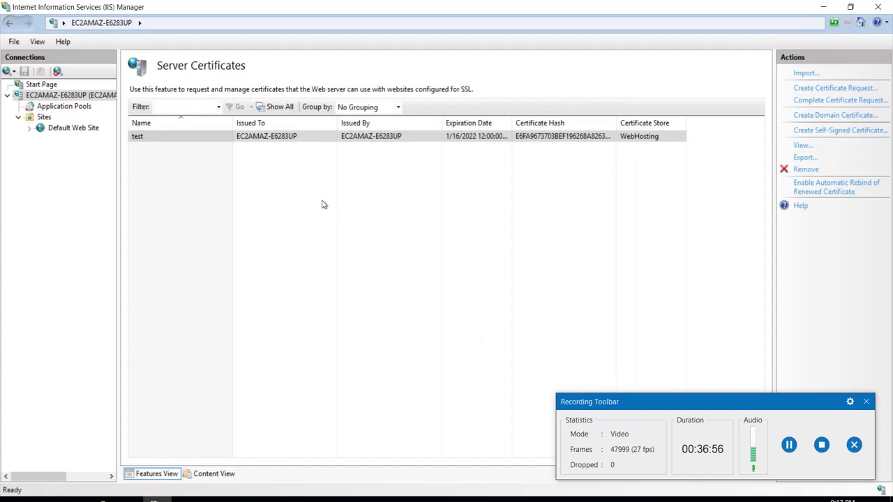
left_click(161, 141)
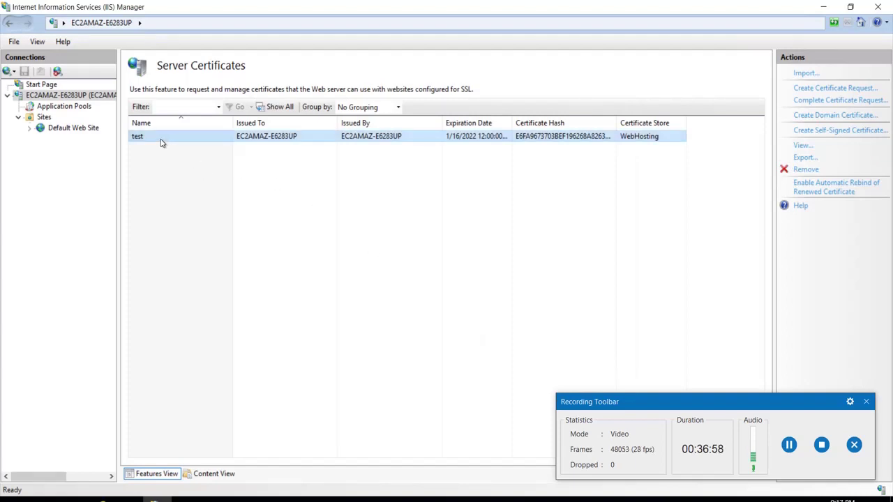
left_click(190, 207)
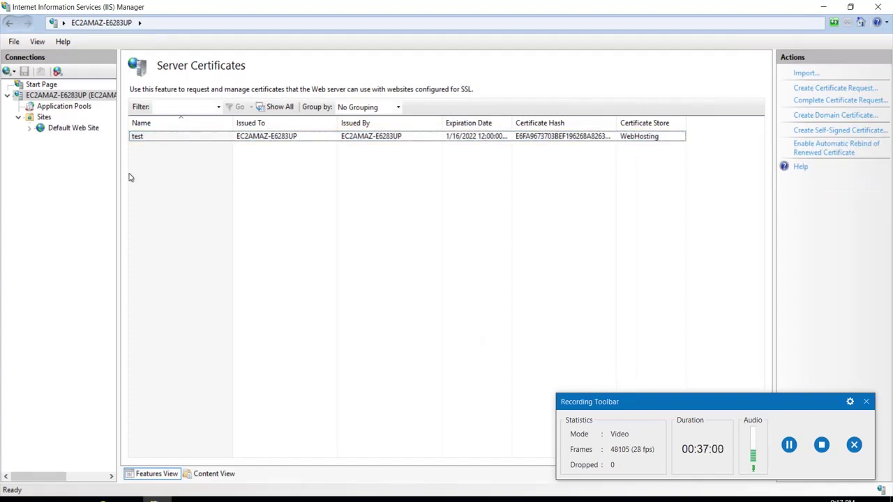
left_click(62, 129)
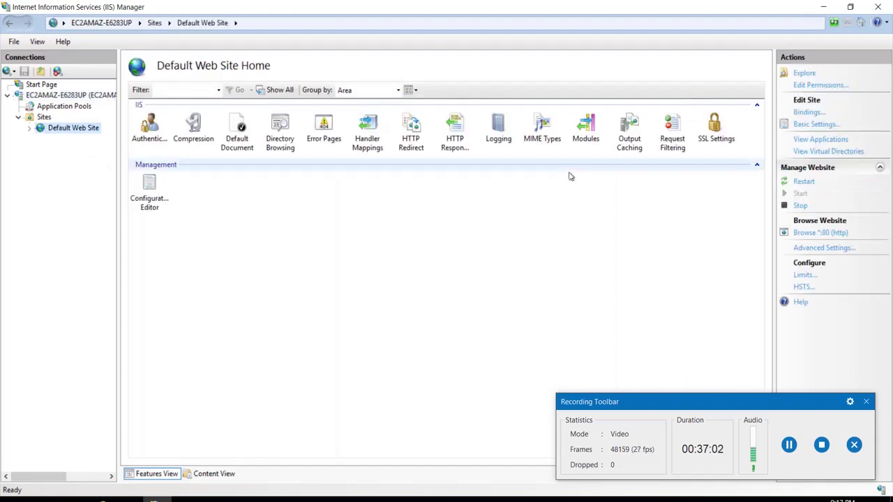
Add an https binding on port 443 to Default Web Site using the 'test' certificate
left_click(806, 113)
left_click(594, 167)
left_click(362, 166)
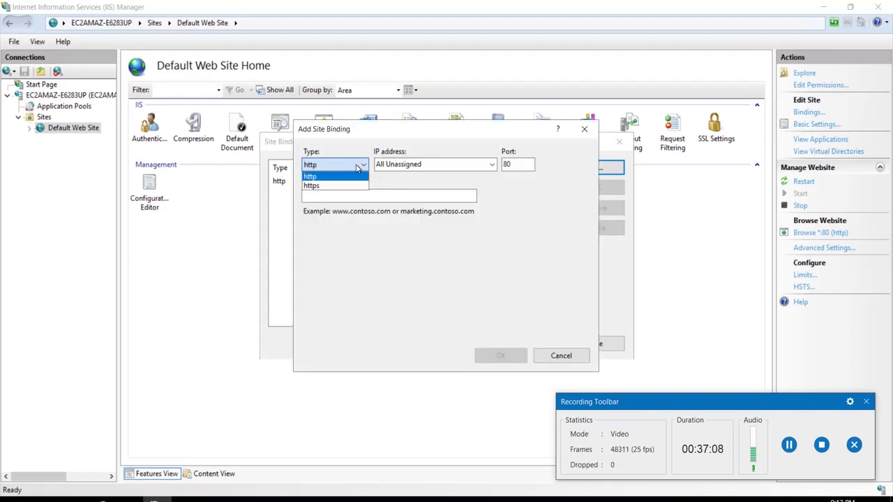
left_click(353, 187)
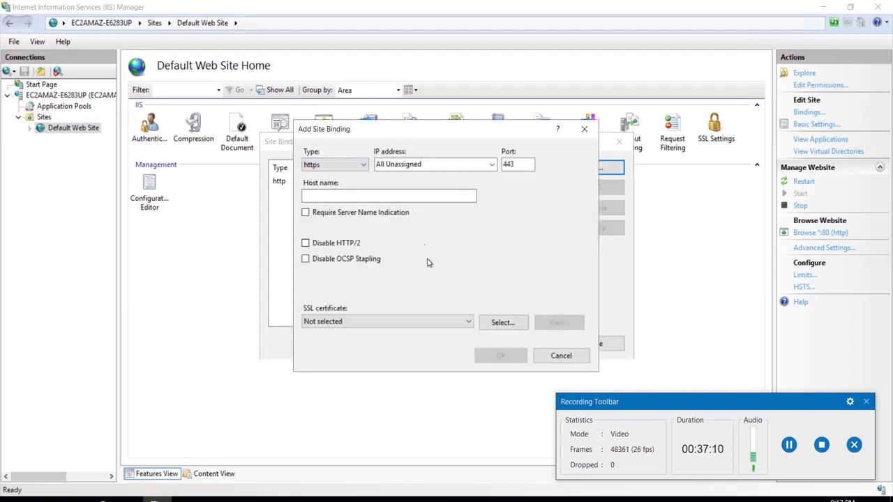
left_click(430, 321)
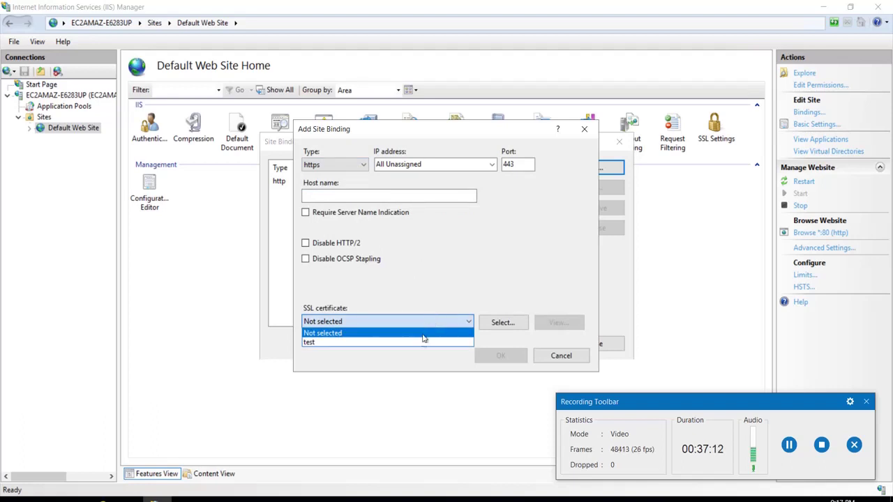
left_click(420, 341)
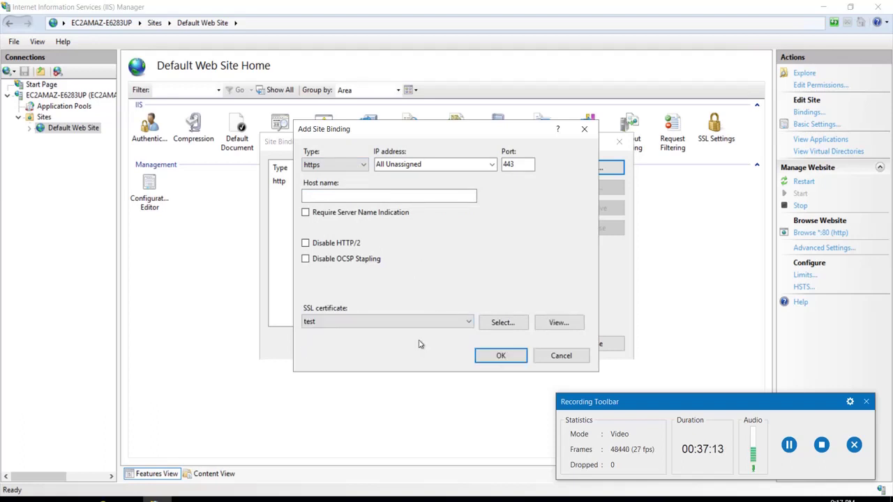
left_click(500, 356)
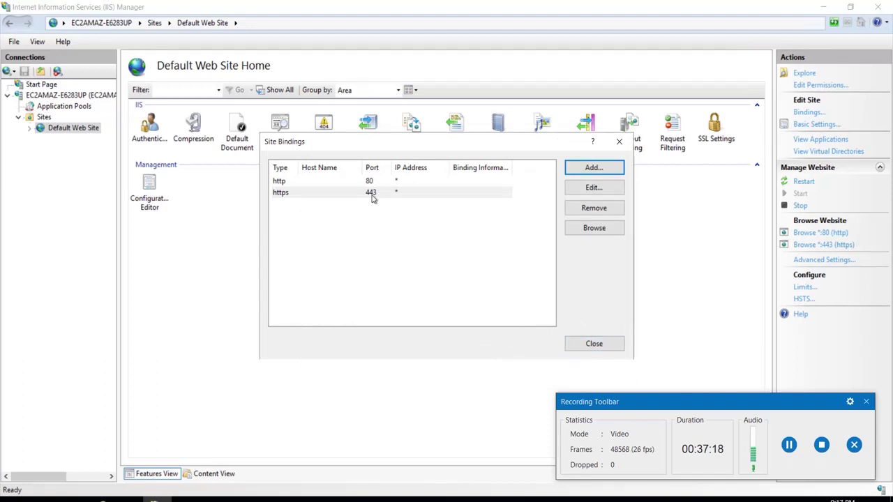
left_click(594, 344)
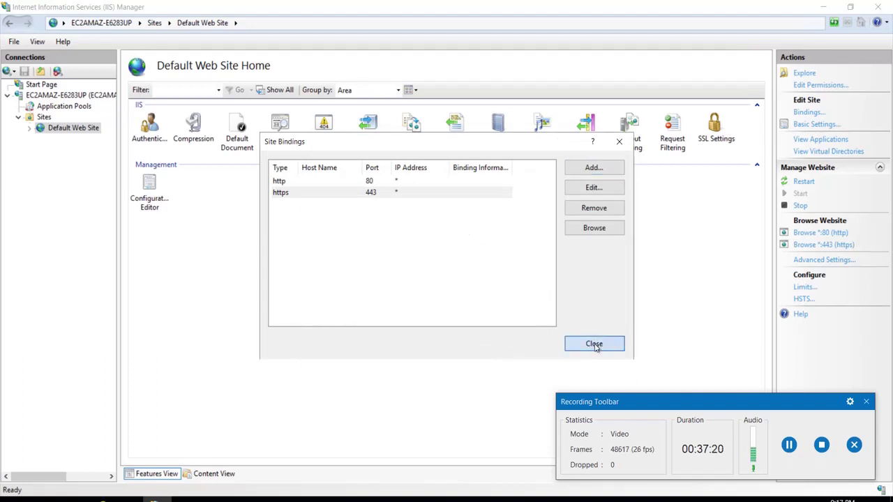
left_click(820, 246)
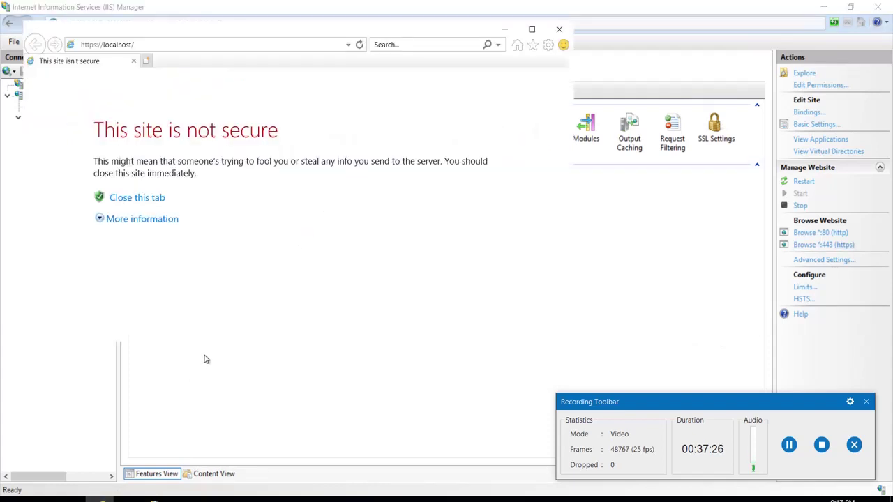
left_click(137, 221)
left_click(208, 308)
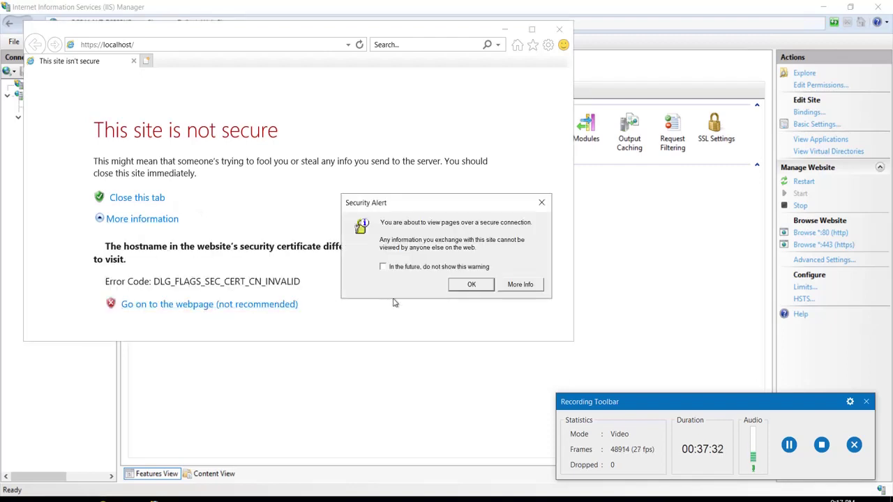
left_click(469, 284)
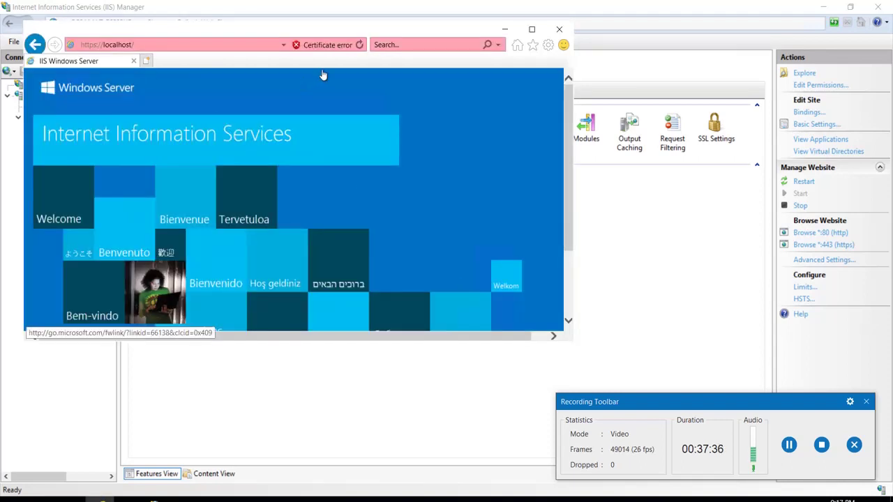
left_click(110, 47)
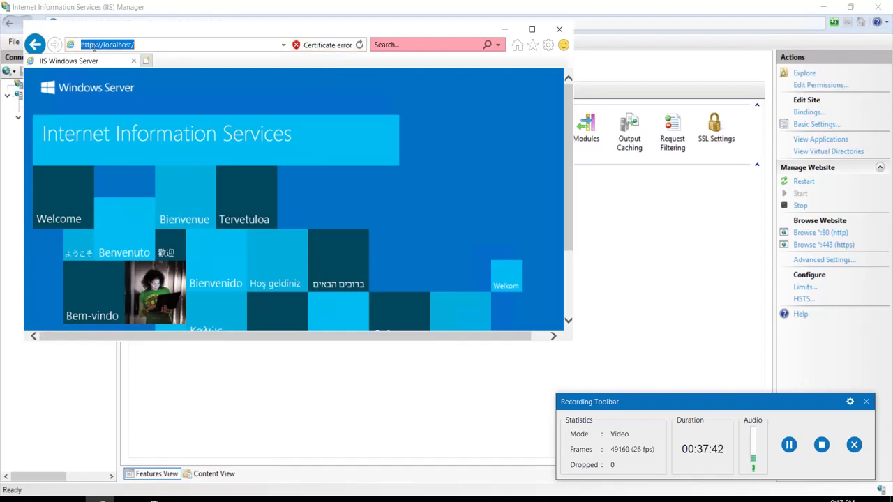
left_click(95, 45)
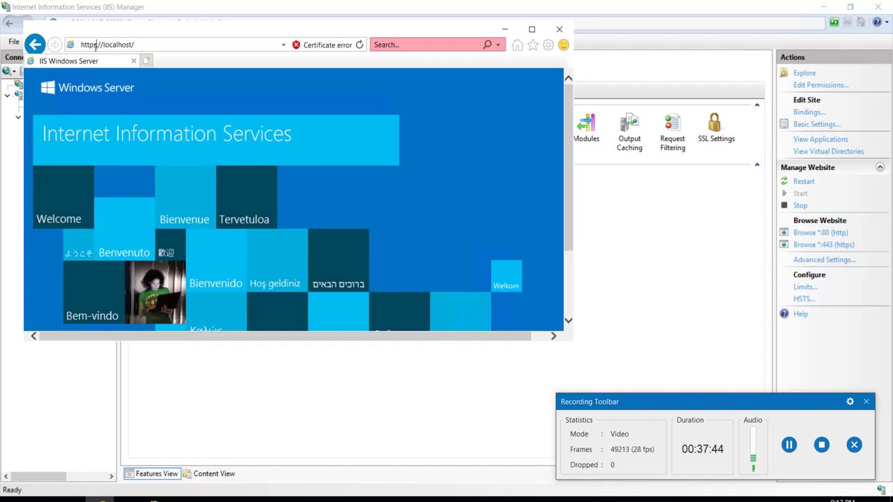
key("BackSpace")
type("p")
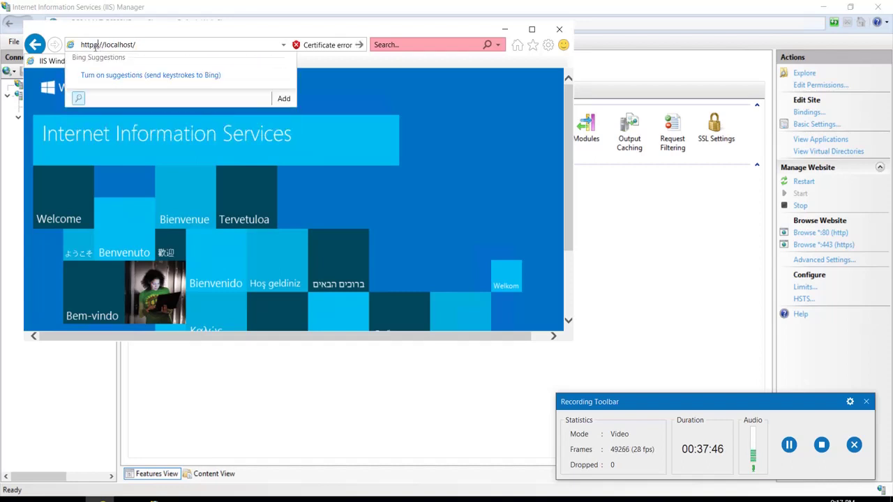
key("BackSpace")
key("Return")
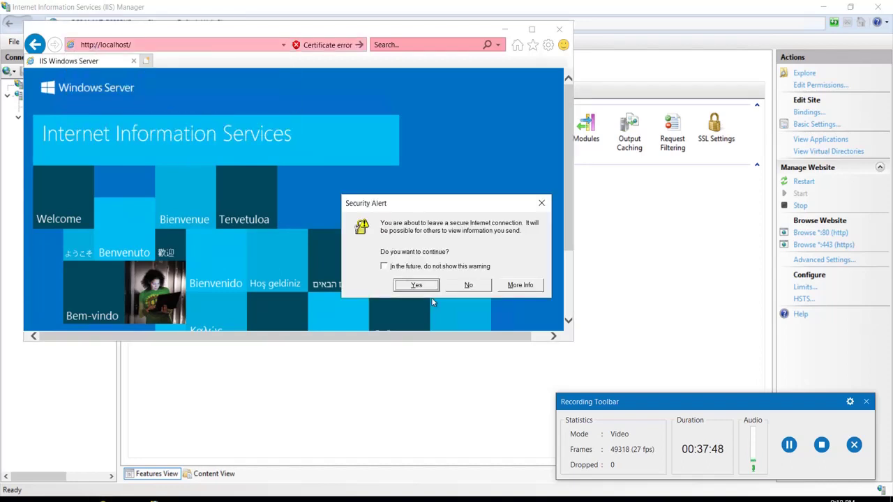
left_click(411, 286)
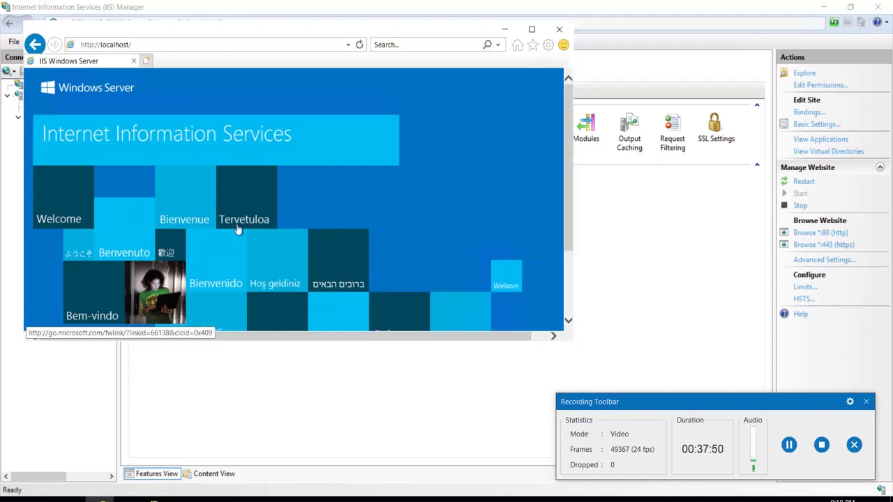
left_click(559, 30)
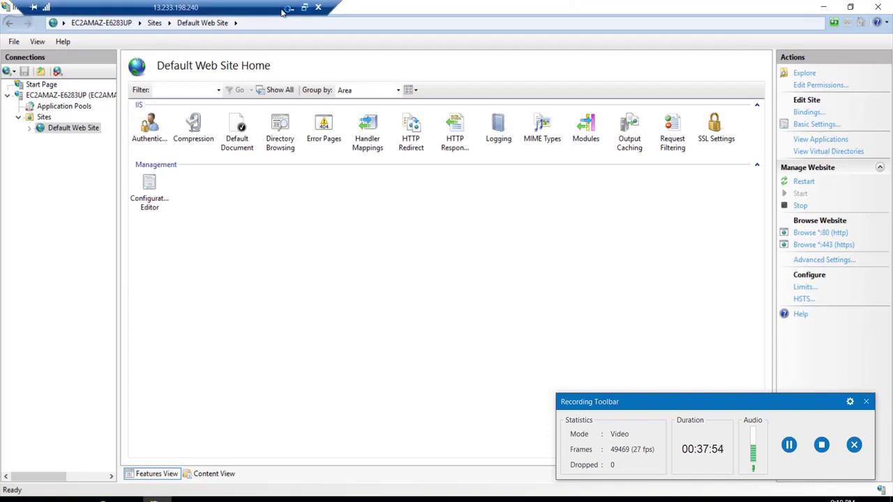
left_click(290, 12)
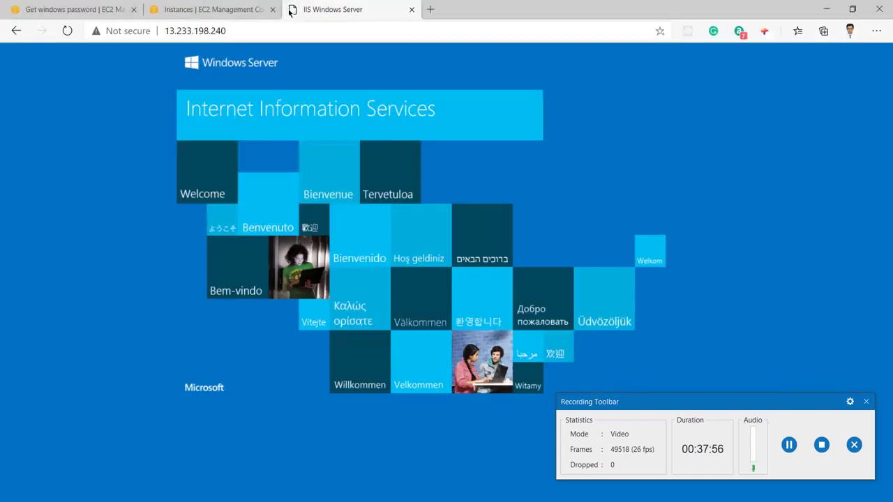
left_click(223, 38)
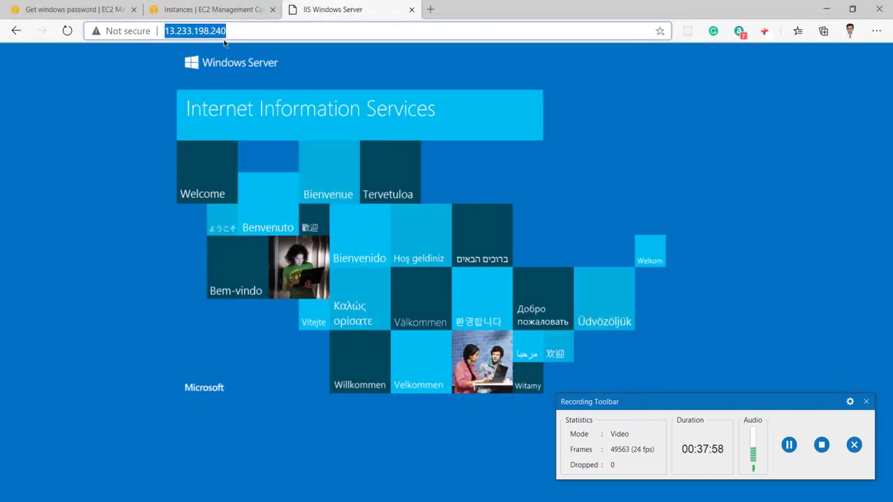
left_click(412, 9)
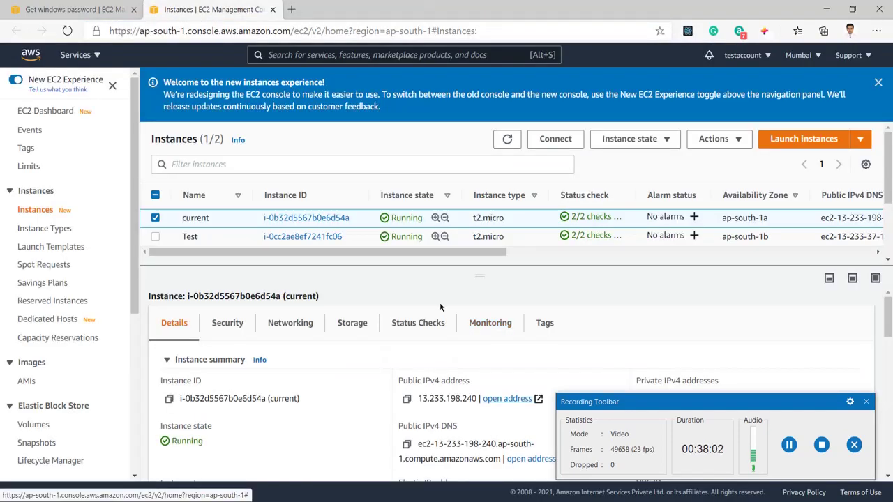
left_click(511, 400)
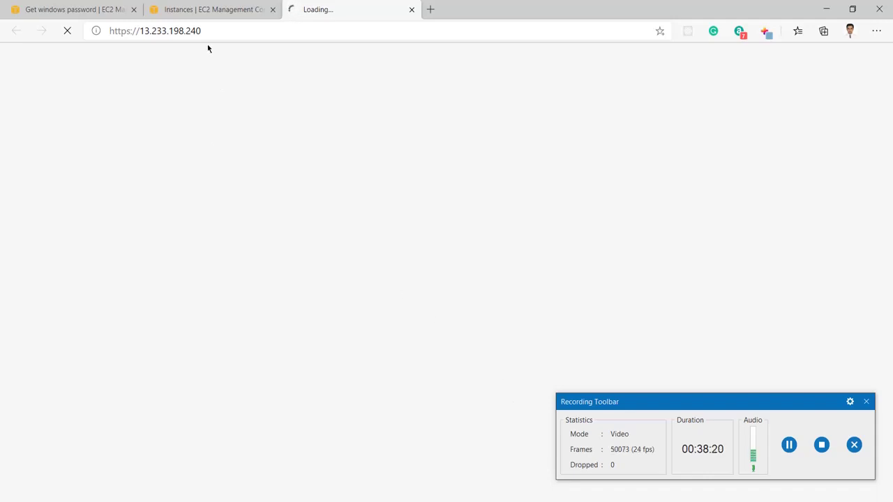
left_click(214, 9)
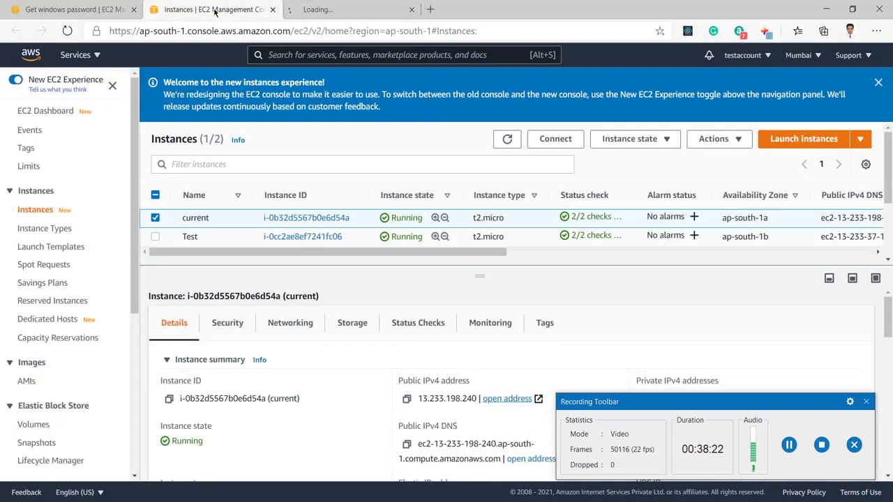
Open the instance's launch-wizard-2 security group and edit its inbound rules
left_click(228, 328)
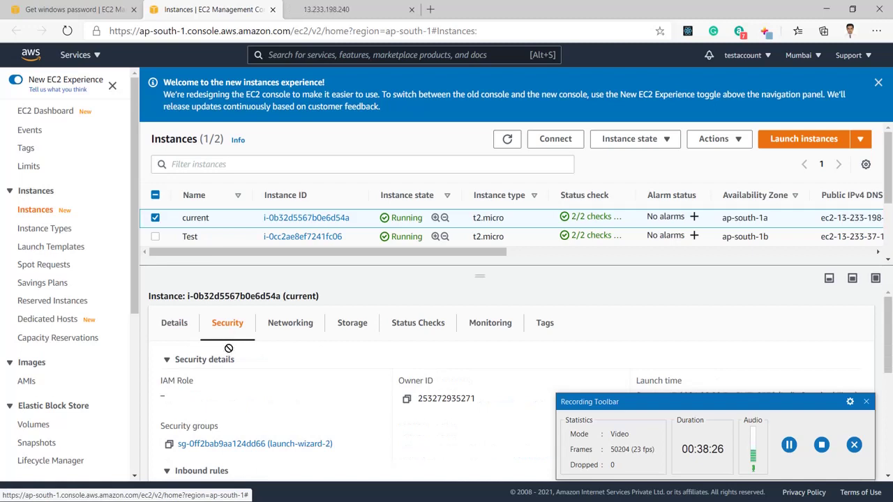
left_click(237, 448)
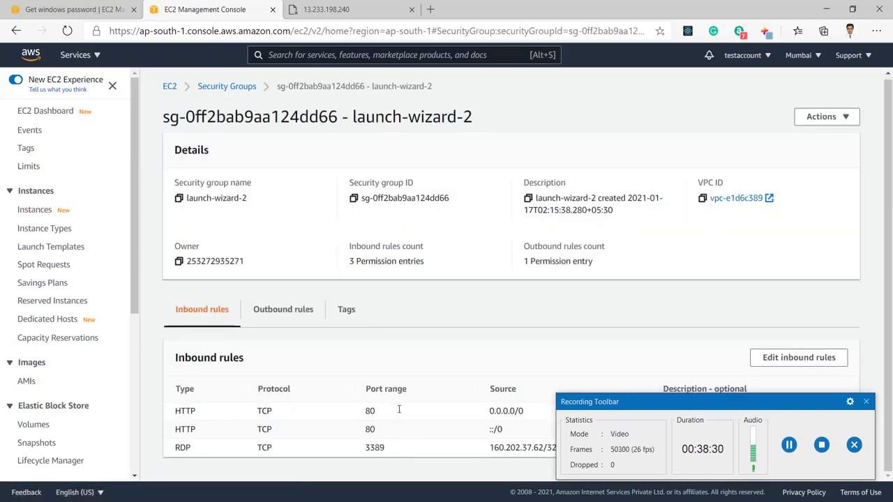
left_click_drag(771, 408, 695, 30)
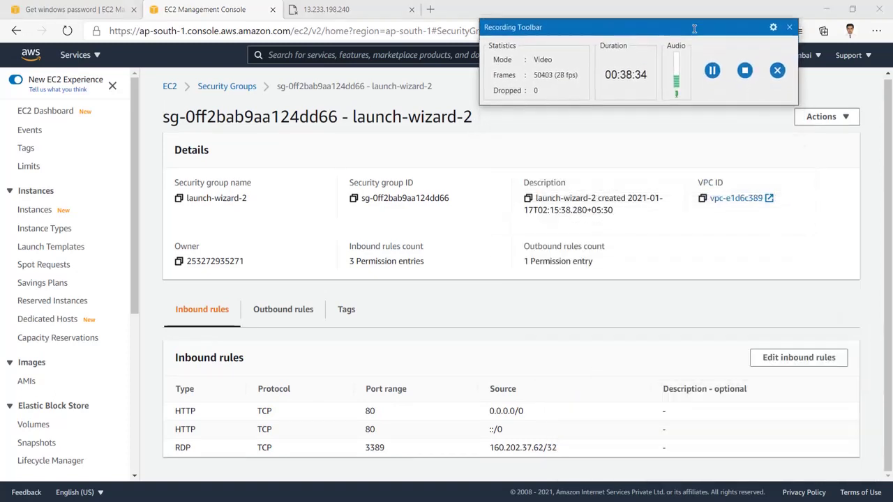
left_click(799, 362)
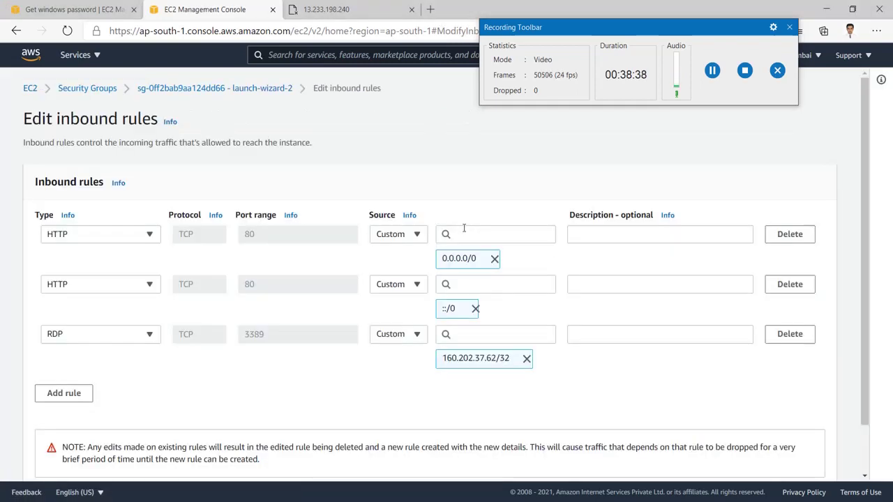
Add an inbound HTTPS rule on port 443 from Anywhere (0.0.0.0/0, ::/0) and save
left_click(74, 394)
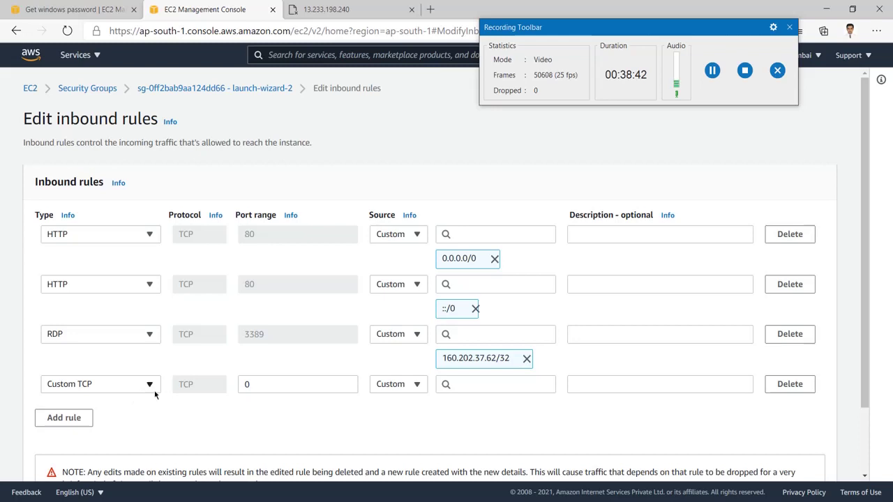
left_click(150, 385)
scroll(132, 368, "down", 2)
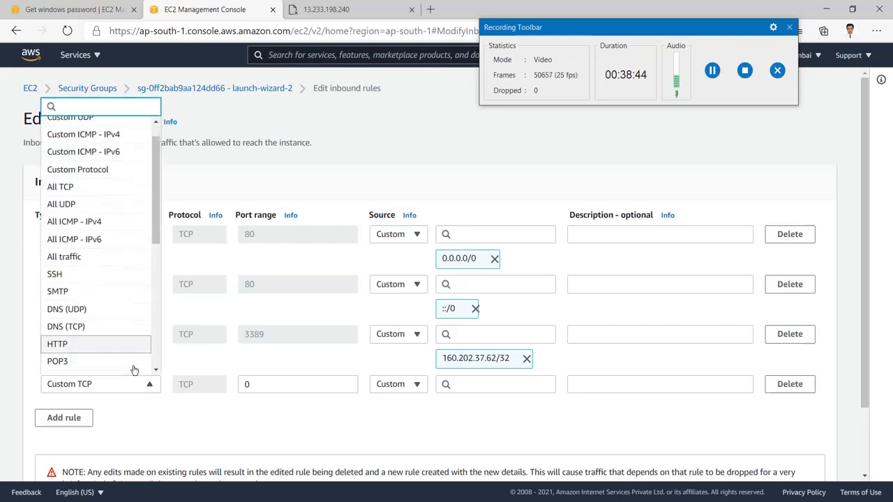
scroll(117, 356, "down", 5)
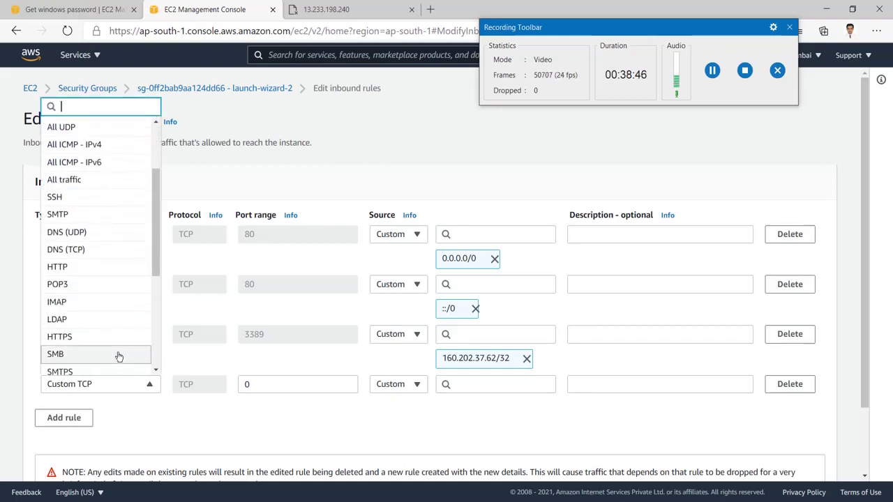
left_click(115, 332)
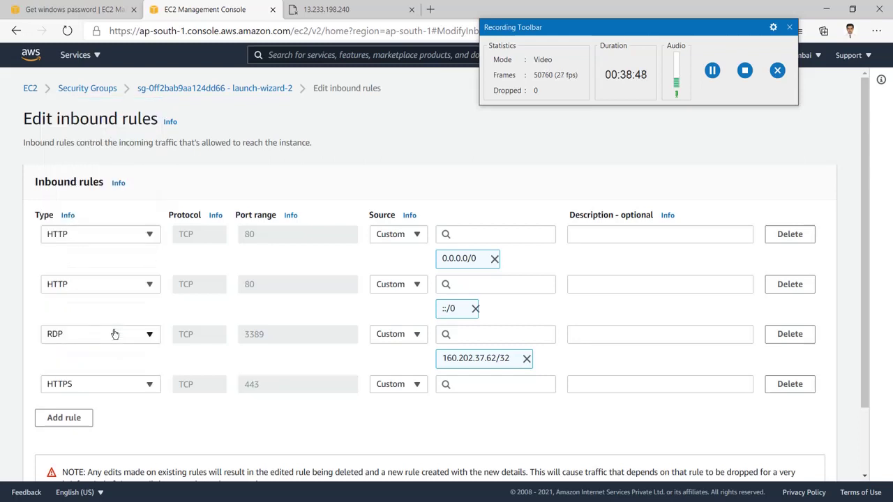
left_click(389, 388)
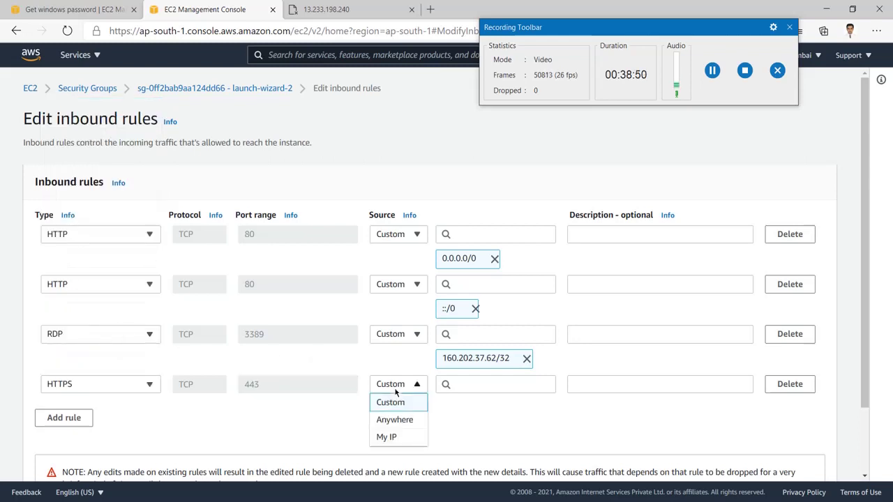
left_click(394, 425)
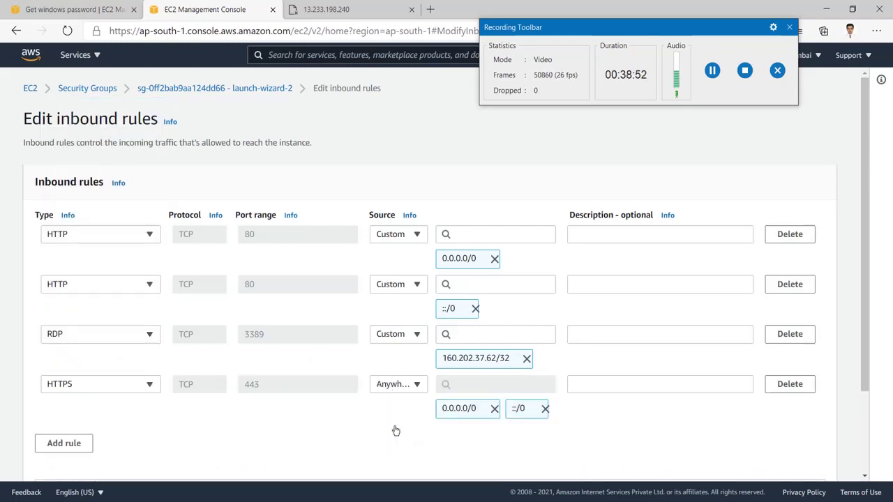
scroll(576, 394, "down", 2)
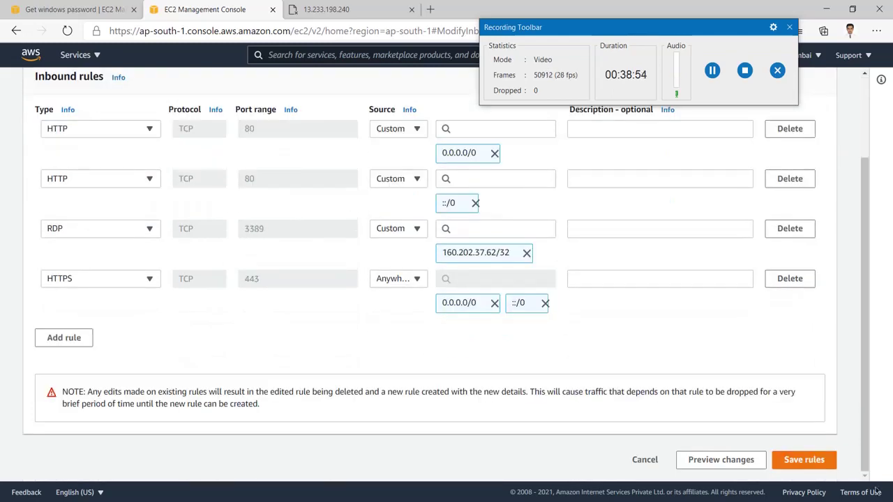
left_click(802, 459)
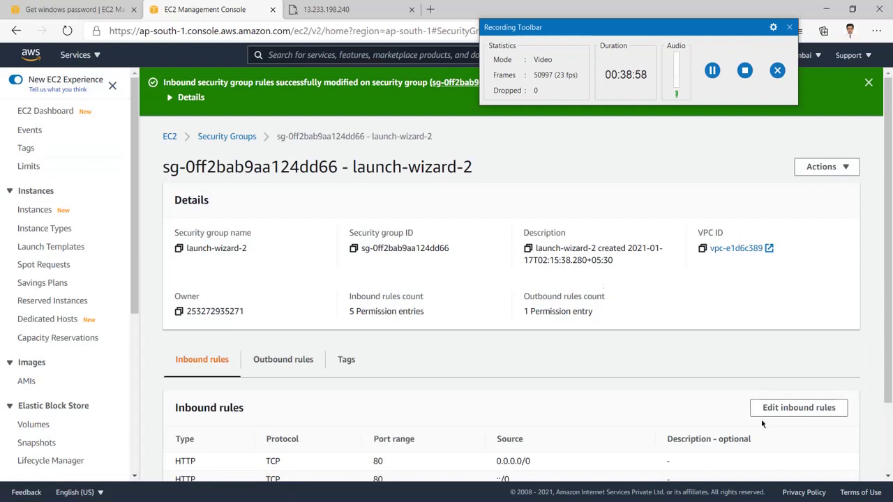
left_click(326, 9)
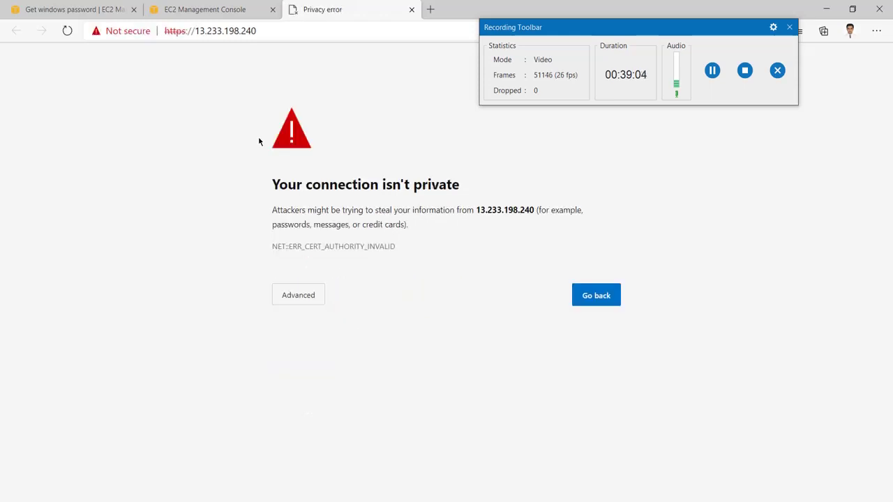
left_click(298, 306)
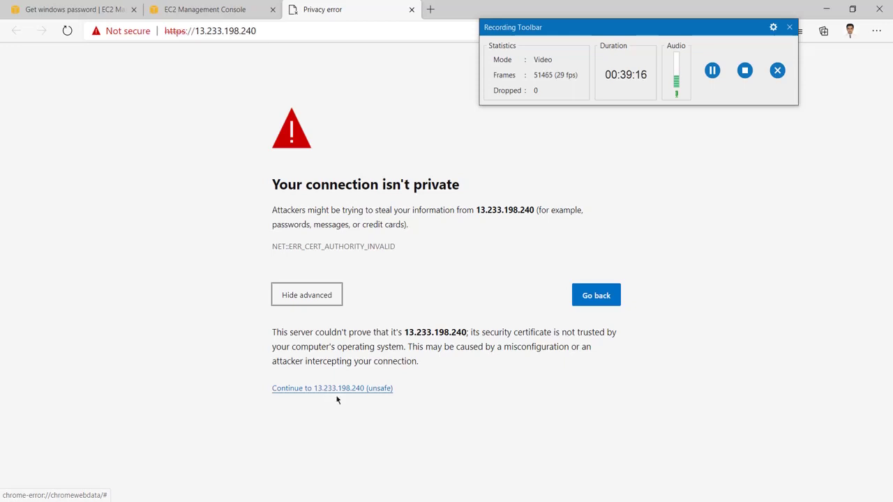
left_click(337, 395)
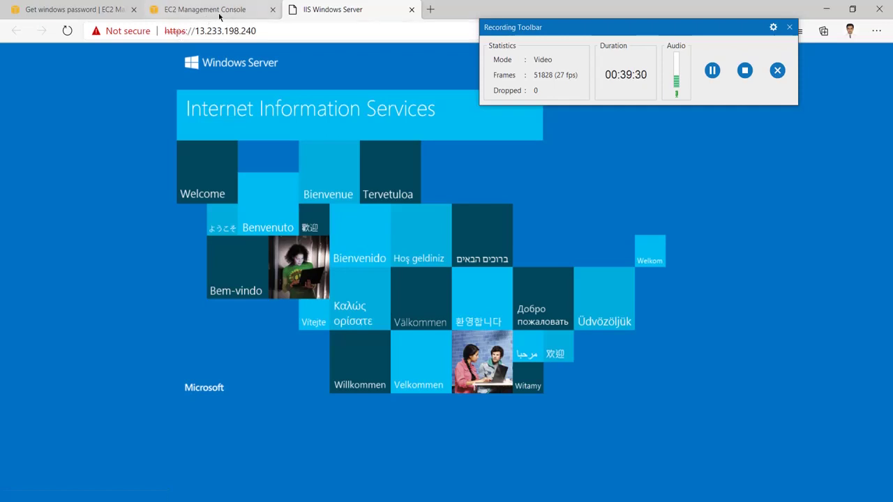
left_click(238, 33)
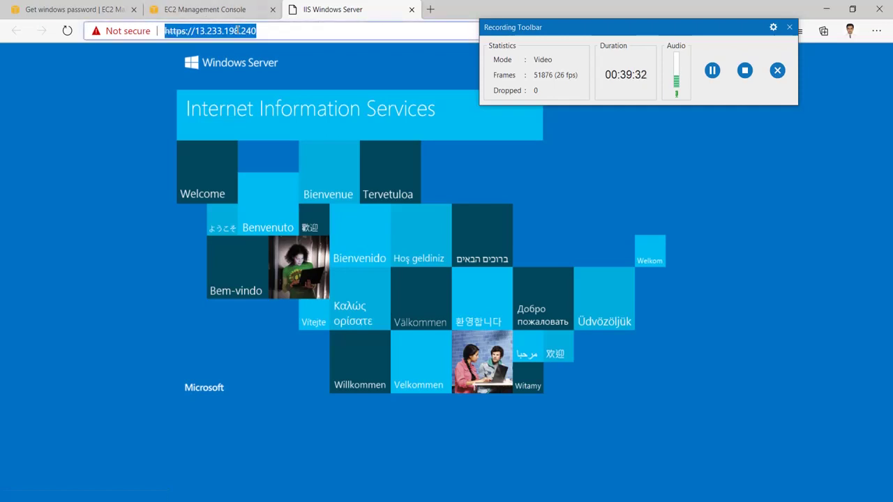
key("Home")
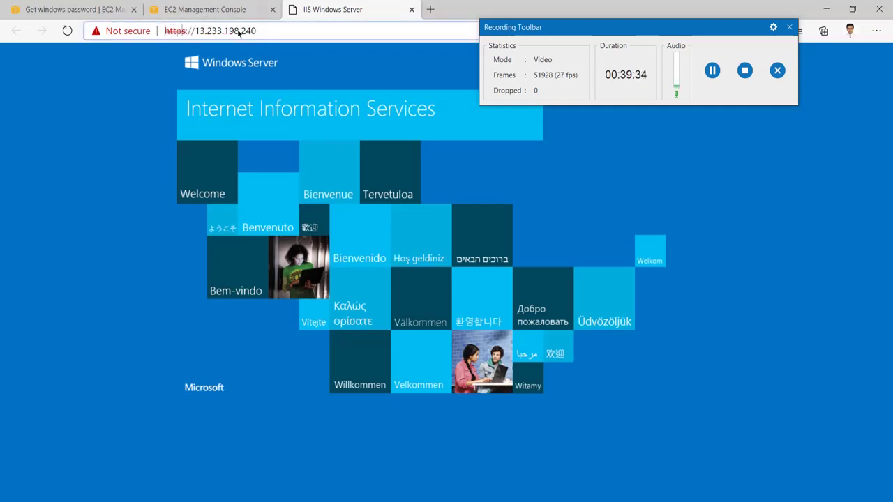
key("Right")
key("Right")
key("Right")
key("Right")
key("Right")
key("BackSpace")
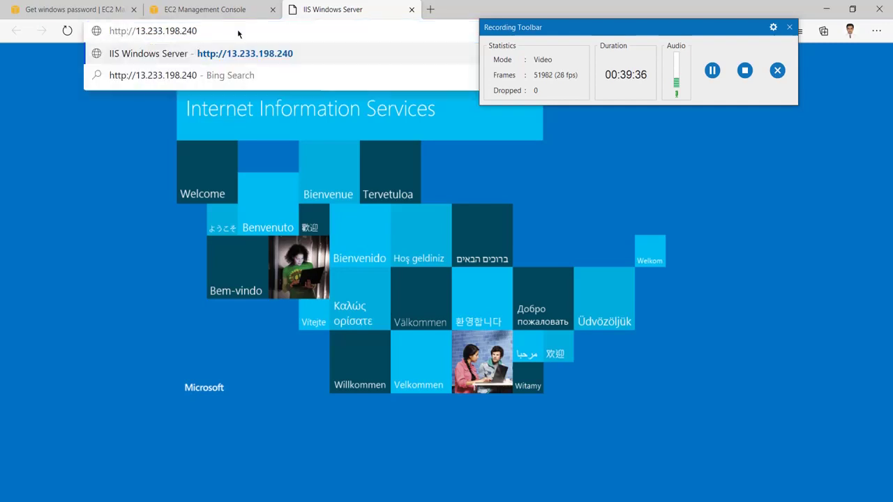
key("Return")
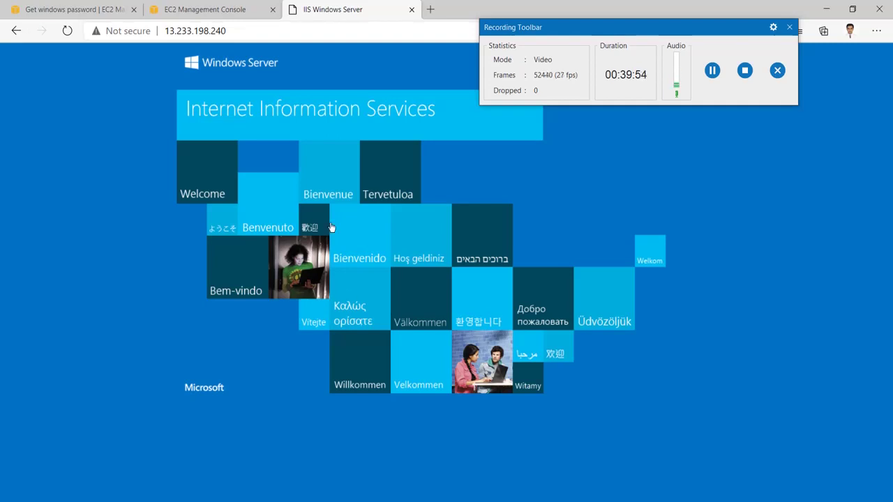
Disconnect the current remote desktop session to the server
left_click(385, 499)
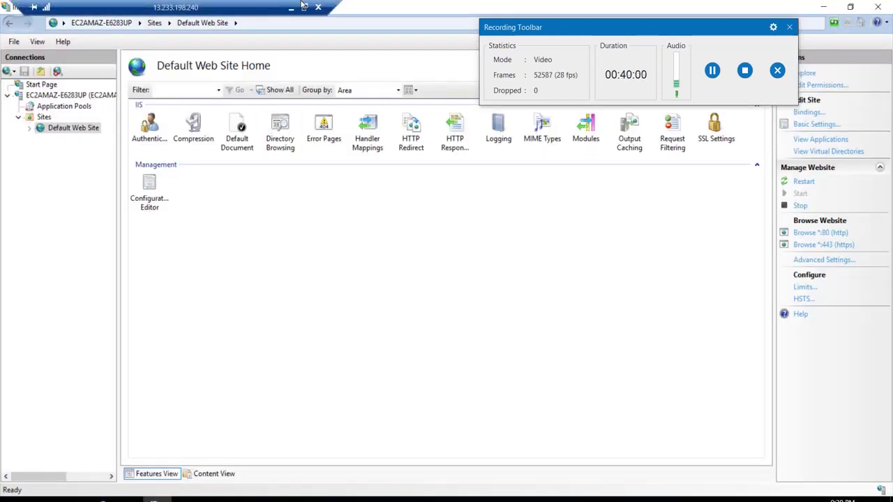
left_click(320, 8)
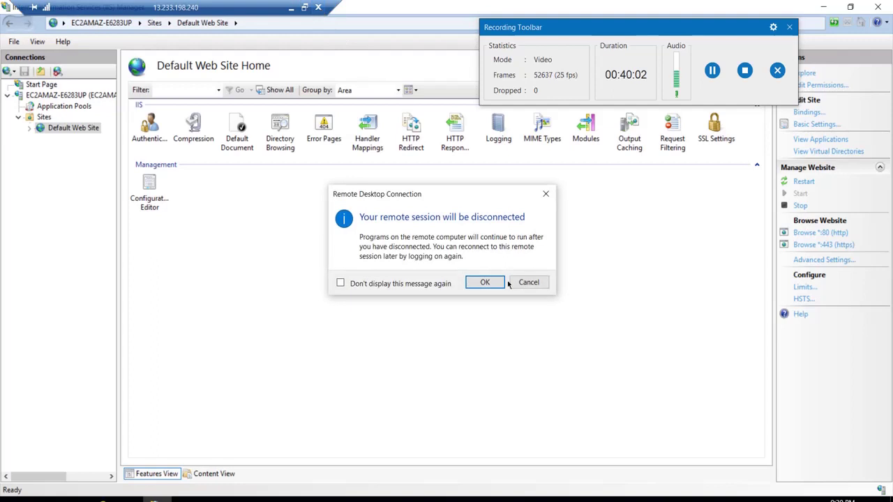
left_click(484, 283)
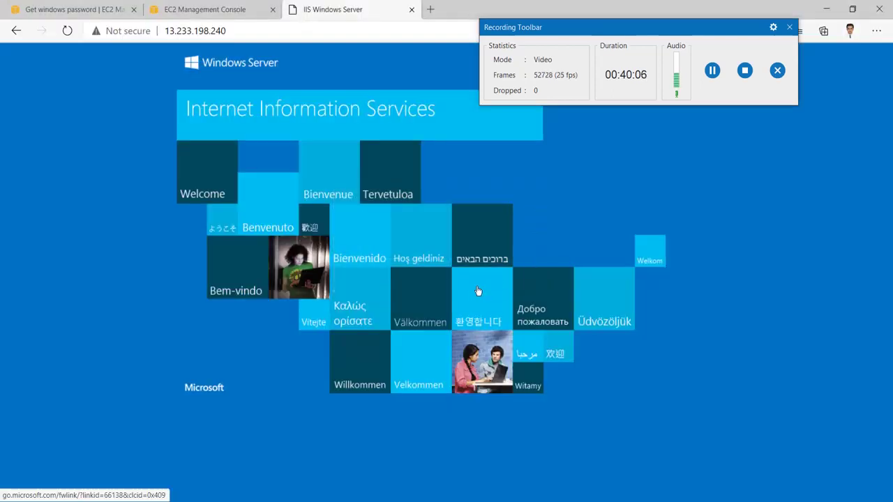
Start a new Remote Desktop connection to 13.233.198.240 with the Windows (C:) drive shared
key("super+r")
key("Escape")
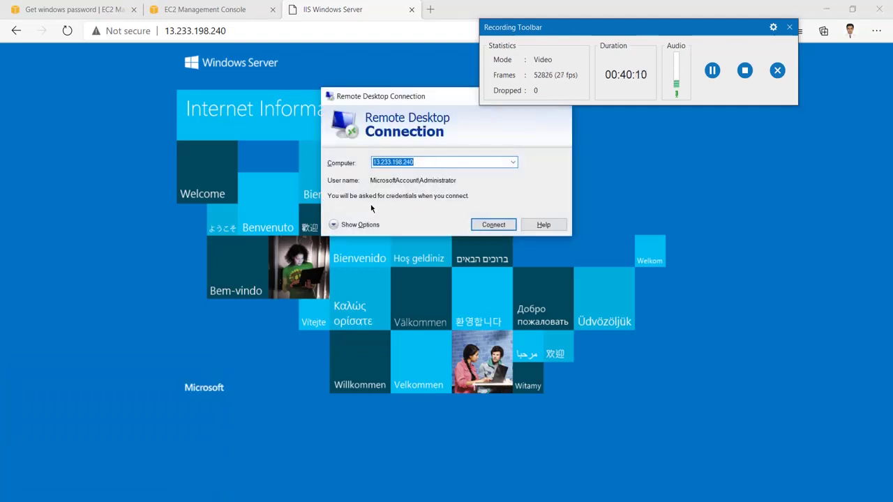
left_click(333, 225)
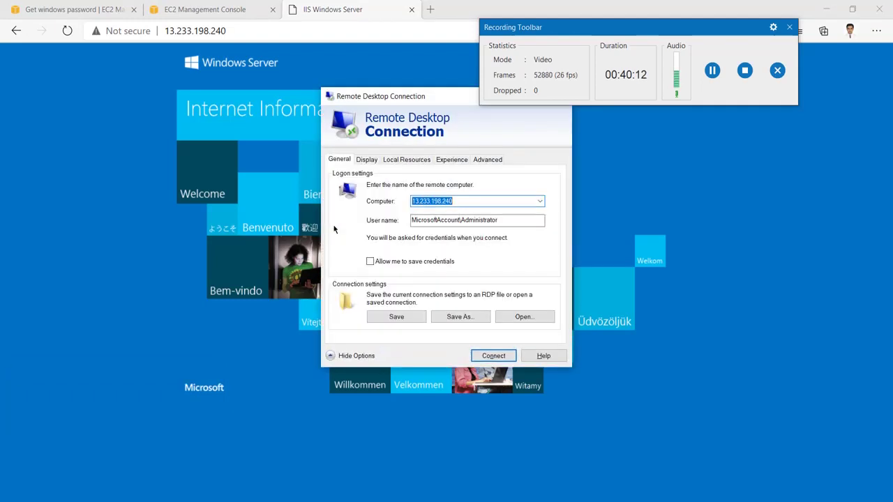
left_click(406, 160)
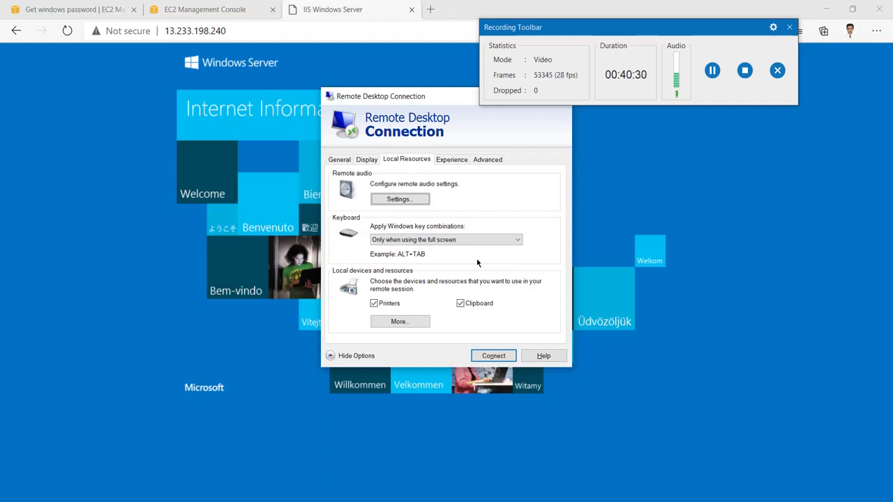
left_click(408, 324)
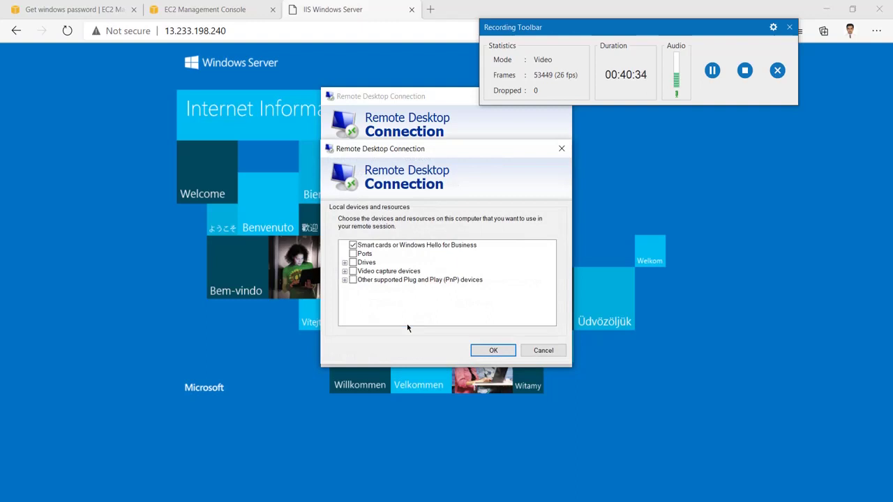
left_click(345, 262)
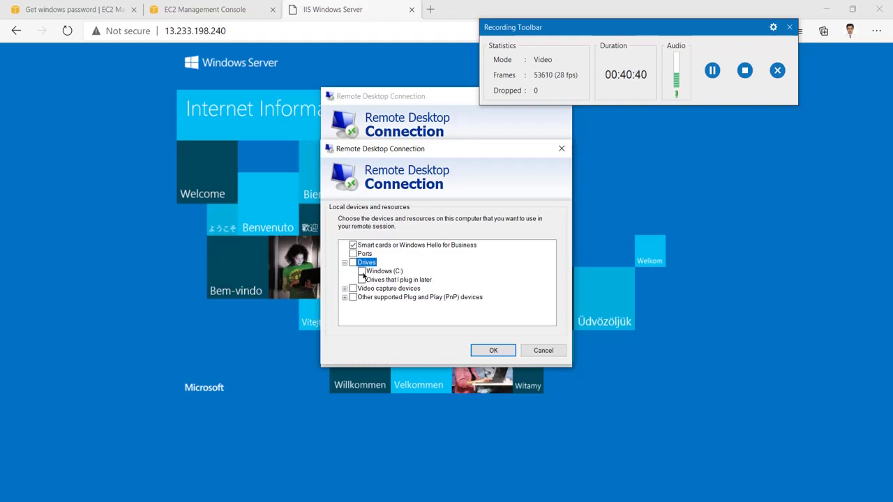
key("Down")
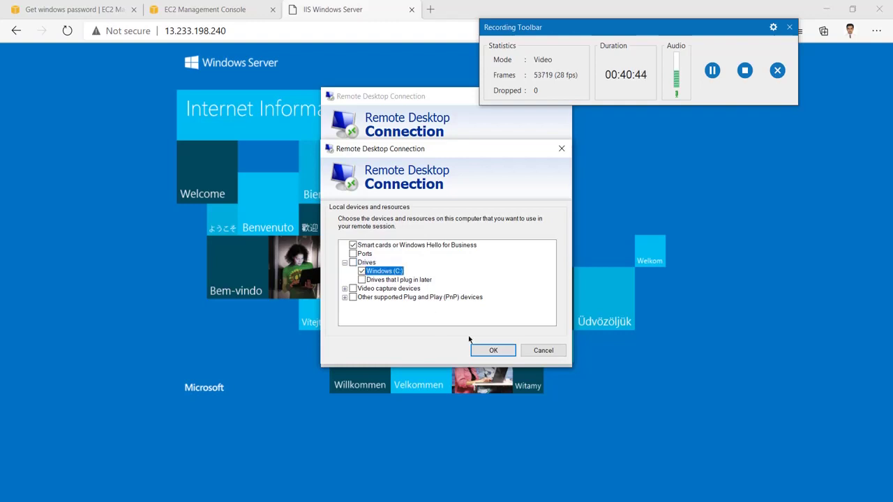
left_click(489, 351)
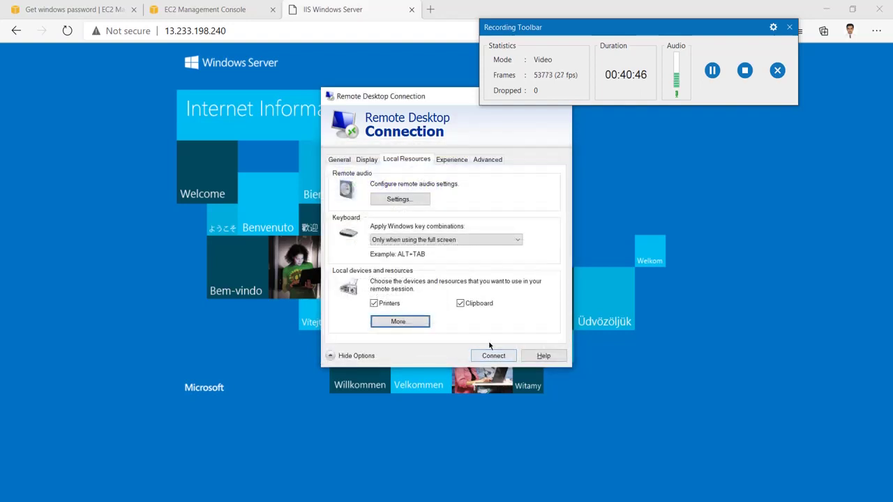
left_click(483, 354)
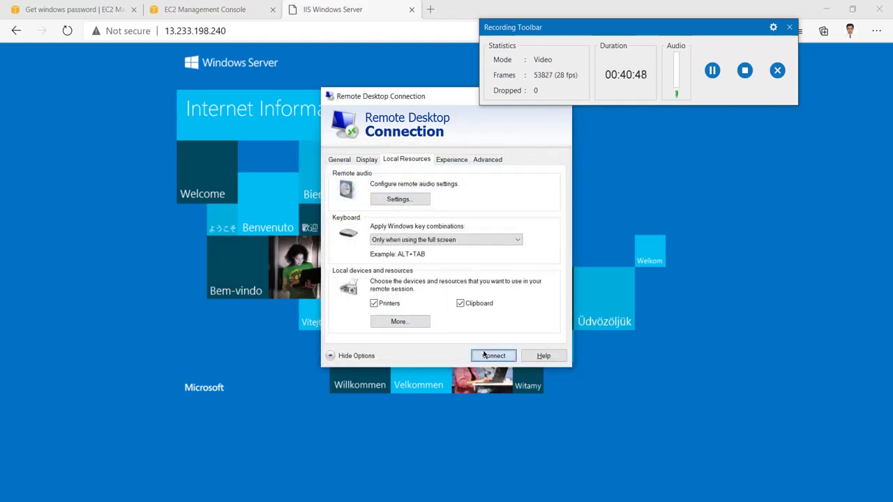
left_click(528, 293)
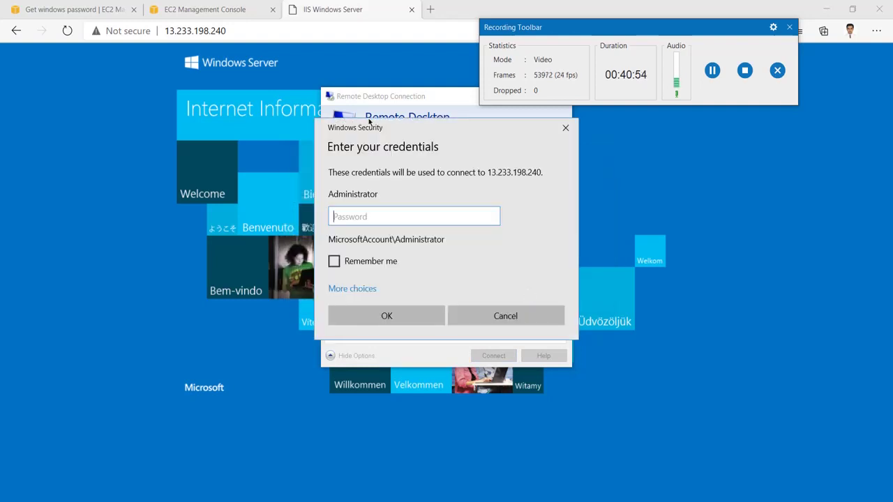
Load the test.pem key pair file on the EC2 Get Windows password page
left_click(205, 8)
left_click(93, 7)
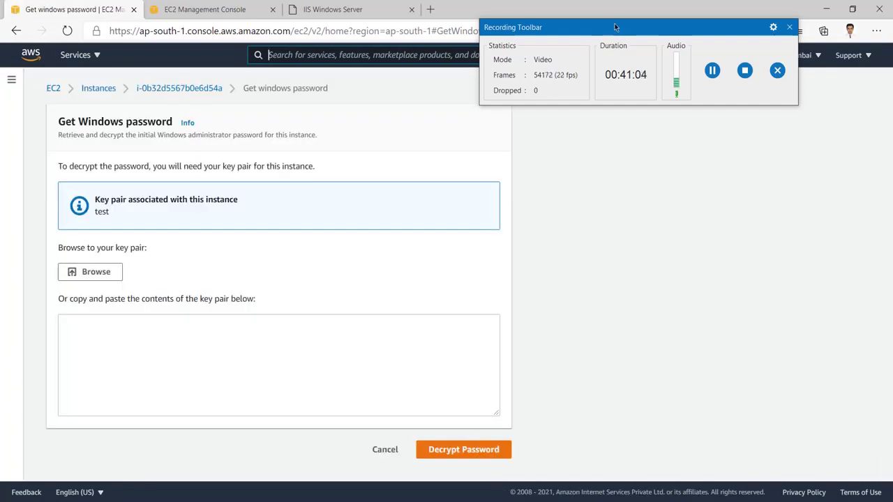
left_click(97, 276)
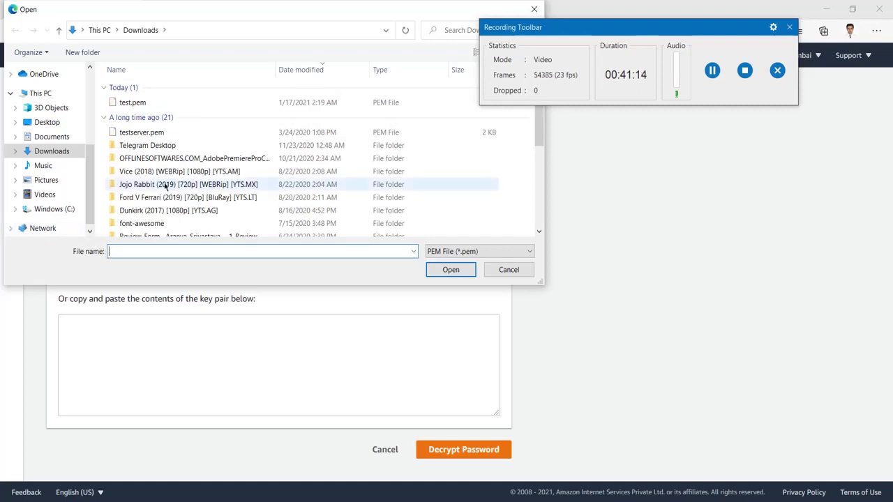
double_click(170, 107)
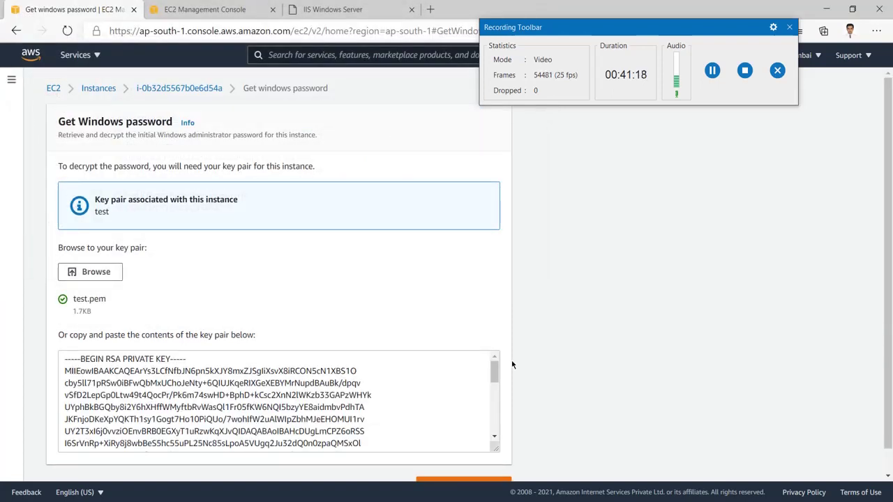
Decrypt the Administrator password, copy it, and return to the RDP credentials prompt
scroll(512, 364, "down", 1)
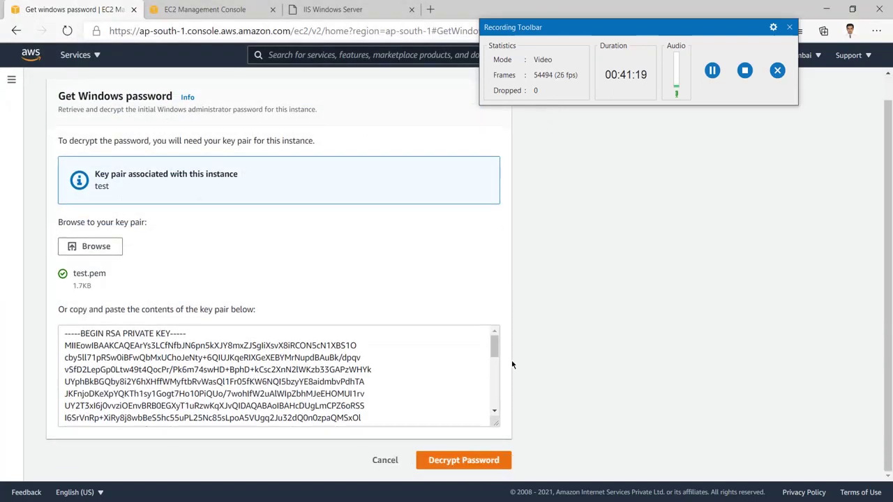
left_click(452, 461)
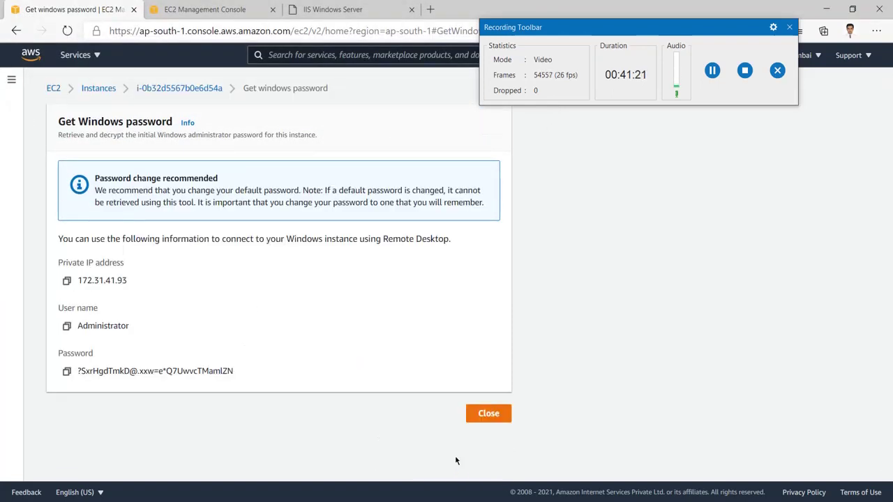
left_click(68, 372)
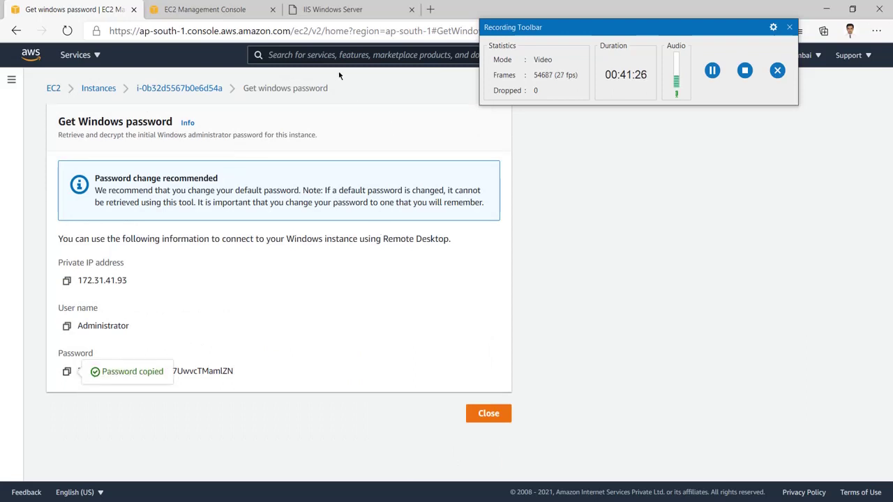
left_click(396, 471)
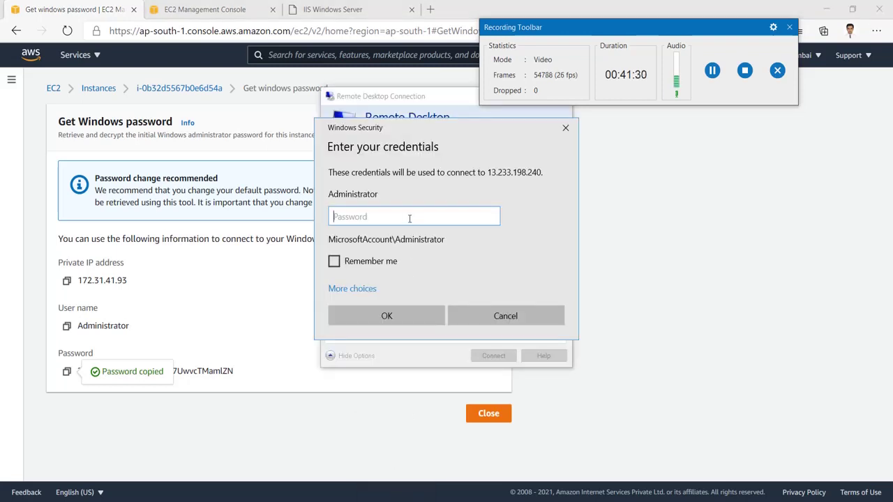
Sign in as Administrator with the copied password and accept the certificate warning
key("ctrl+v")
left_click(396, 318)
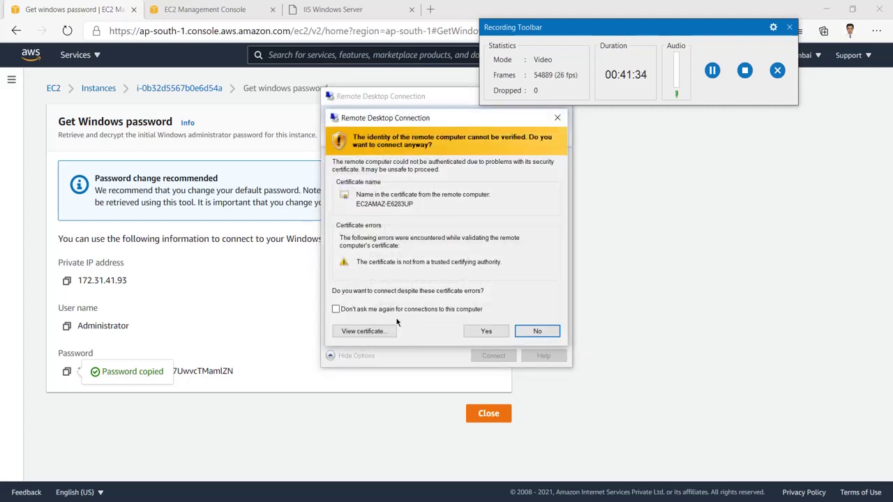
left_click(485, 335)
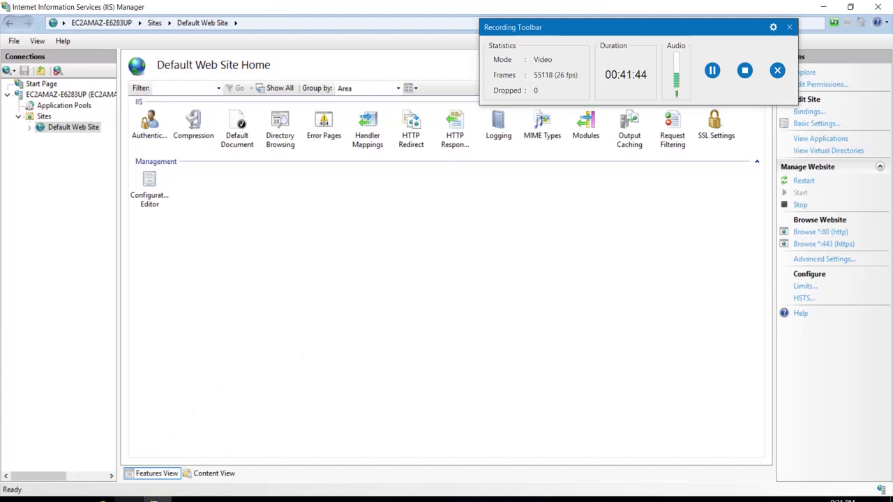
Open the redirected 'C on DESKTOP-MURP4R7' drive in File Explorer, then begin disconnecting the session
left_click(130, 499)
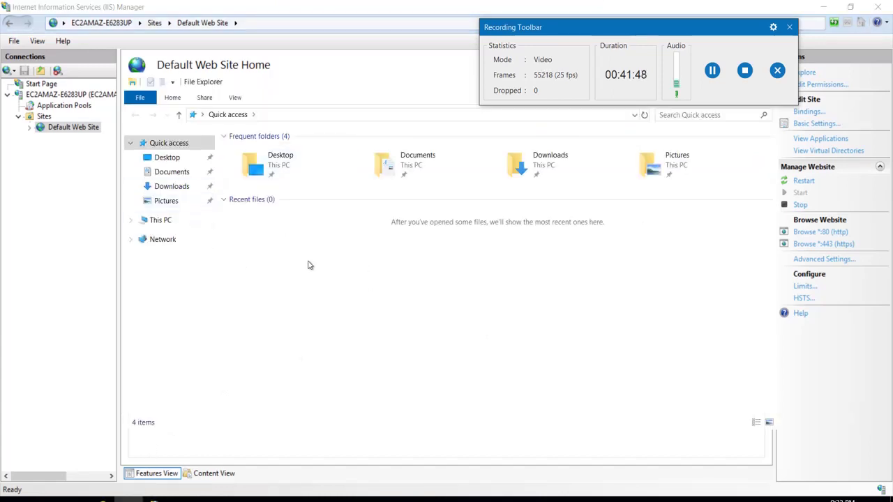
left_click(168, 222)
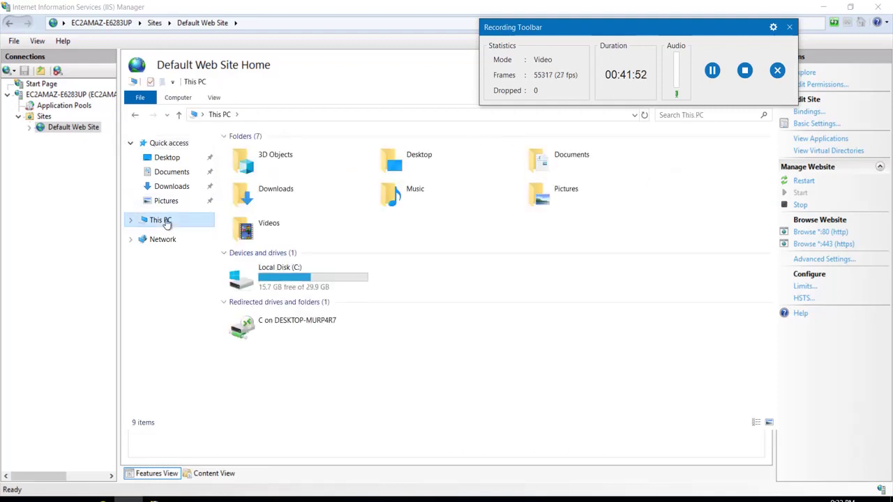
left_click(316, 331)
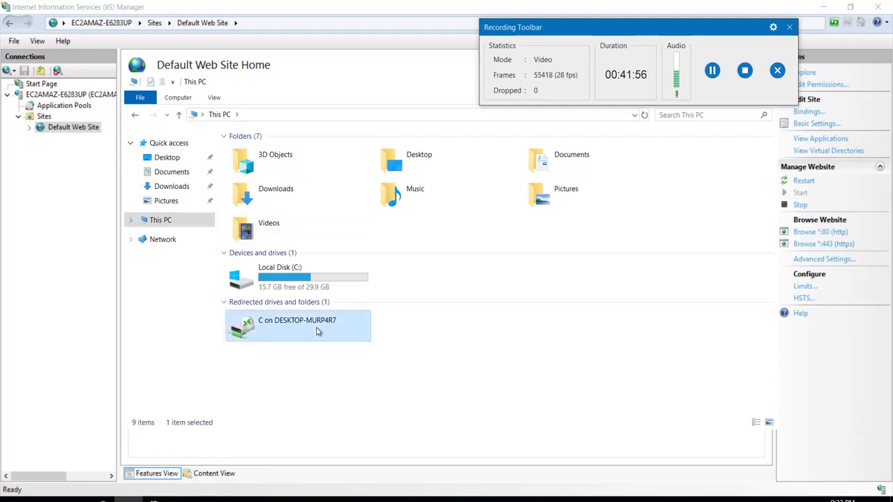
double_click(316, 331)
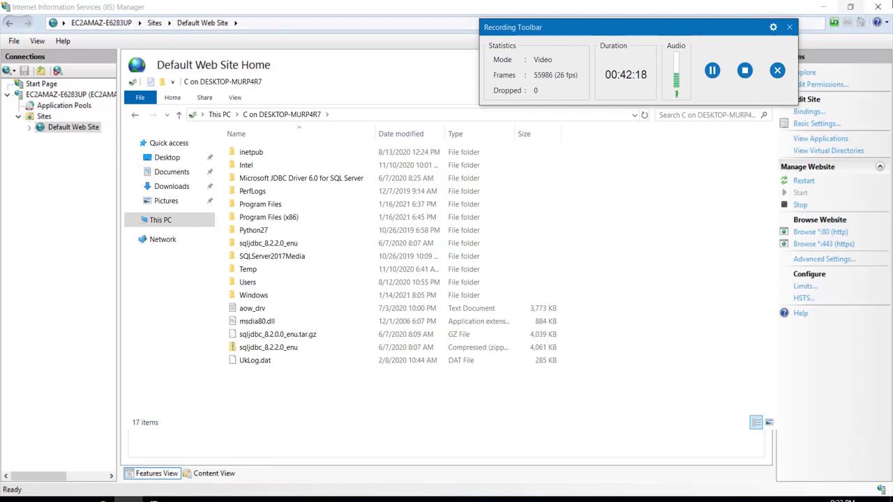
mouse_move(677, 5)
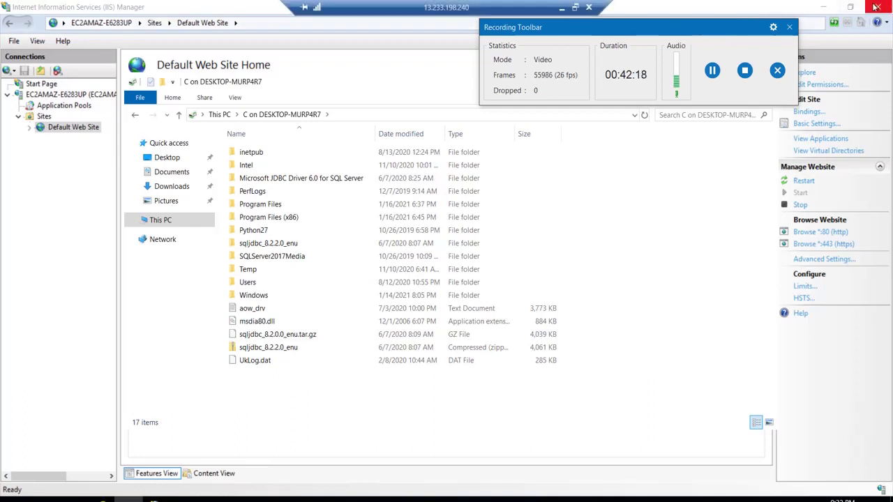
left_click(589, 8)
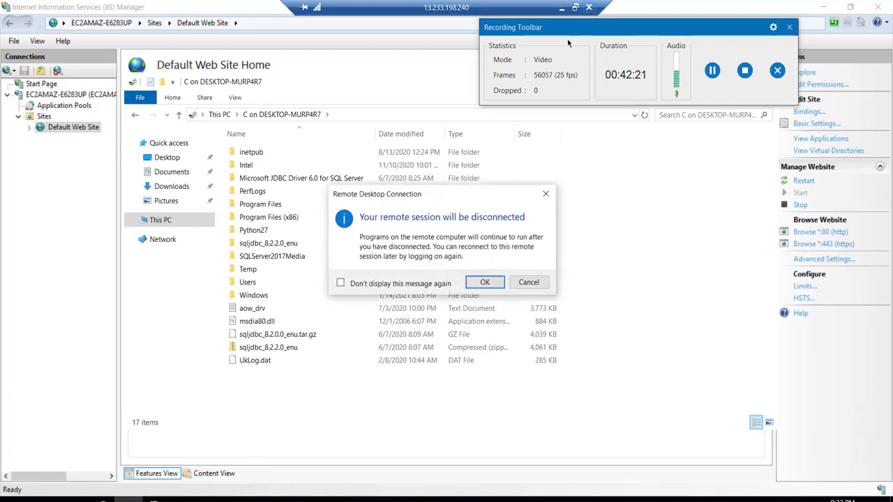
Confirm the remote session disconnect and stop the screen recording
left_click(483, 282)
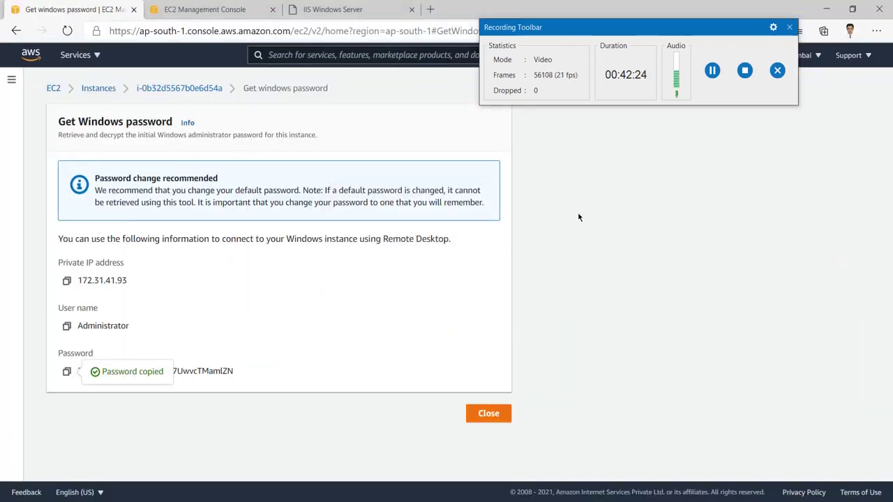
left_click(743, 70)
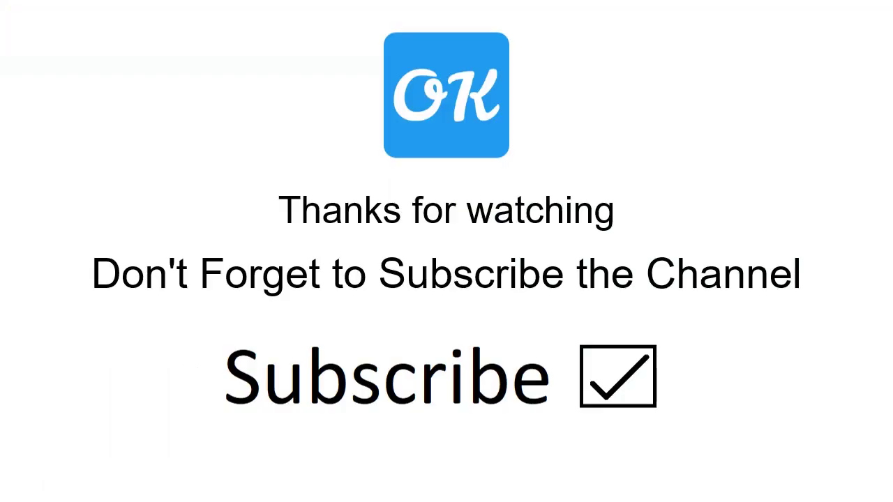